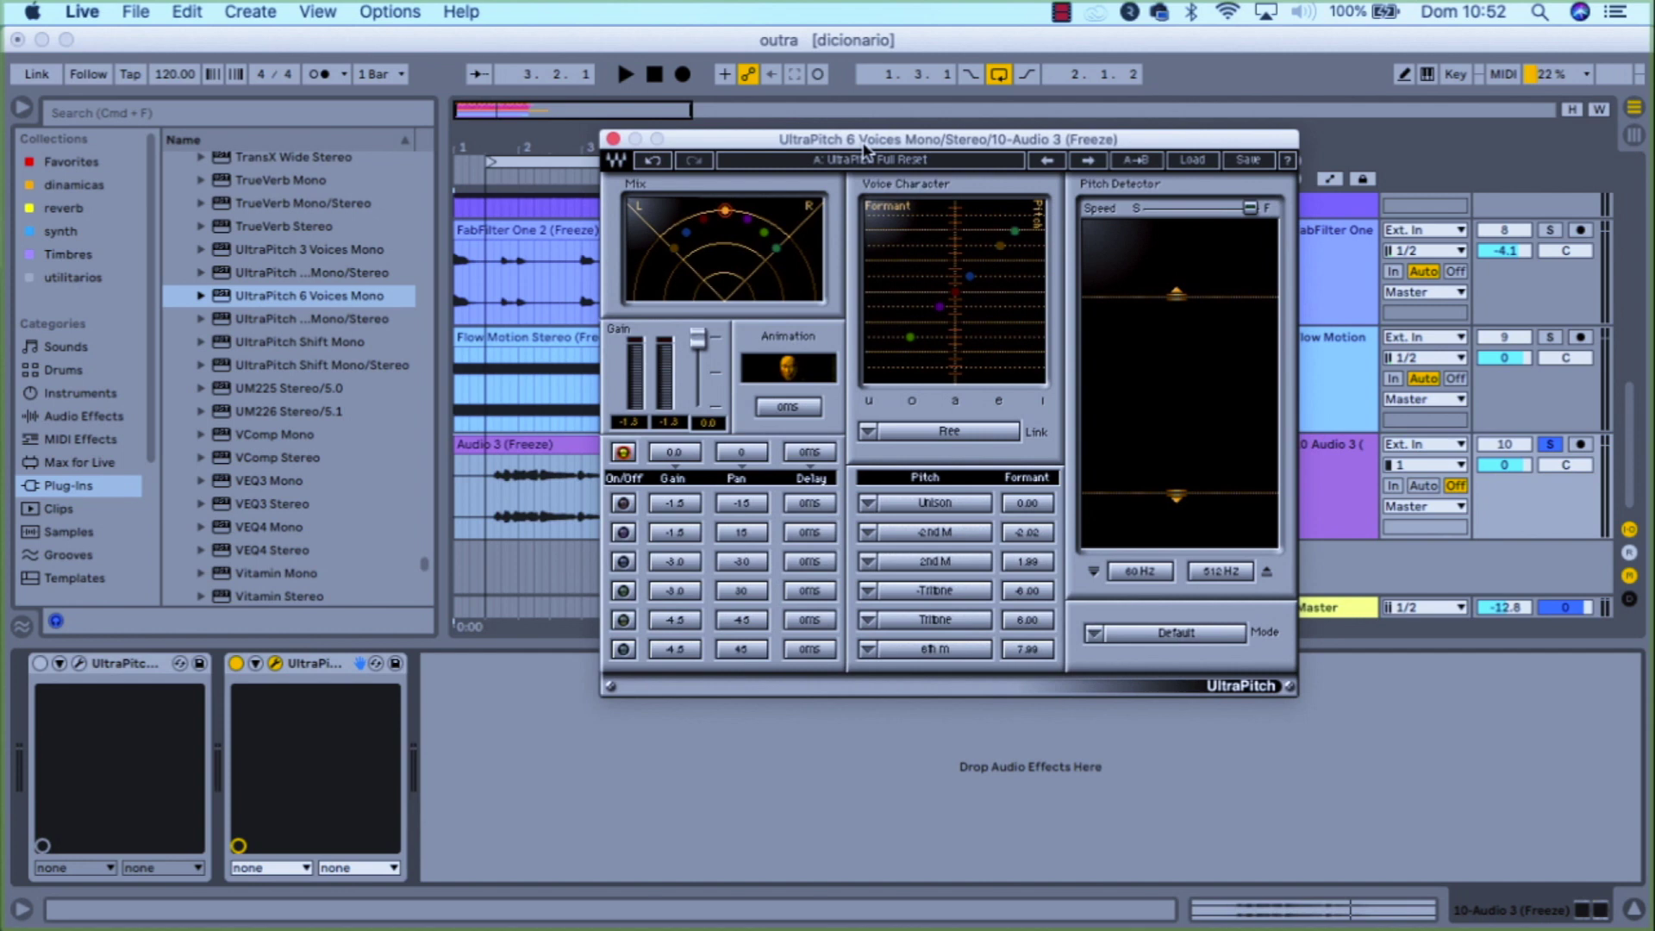
# Step: Reposition the UltraPitch window and adjust the first voice to -Unison, -50 and the second to -3rd m, -85 in the Voice Character graph
pyautogui.moveTo(864, 146); pyautogui.dragTo(829, 130)
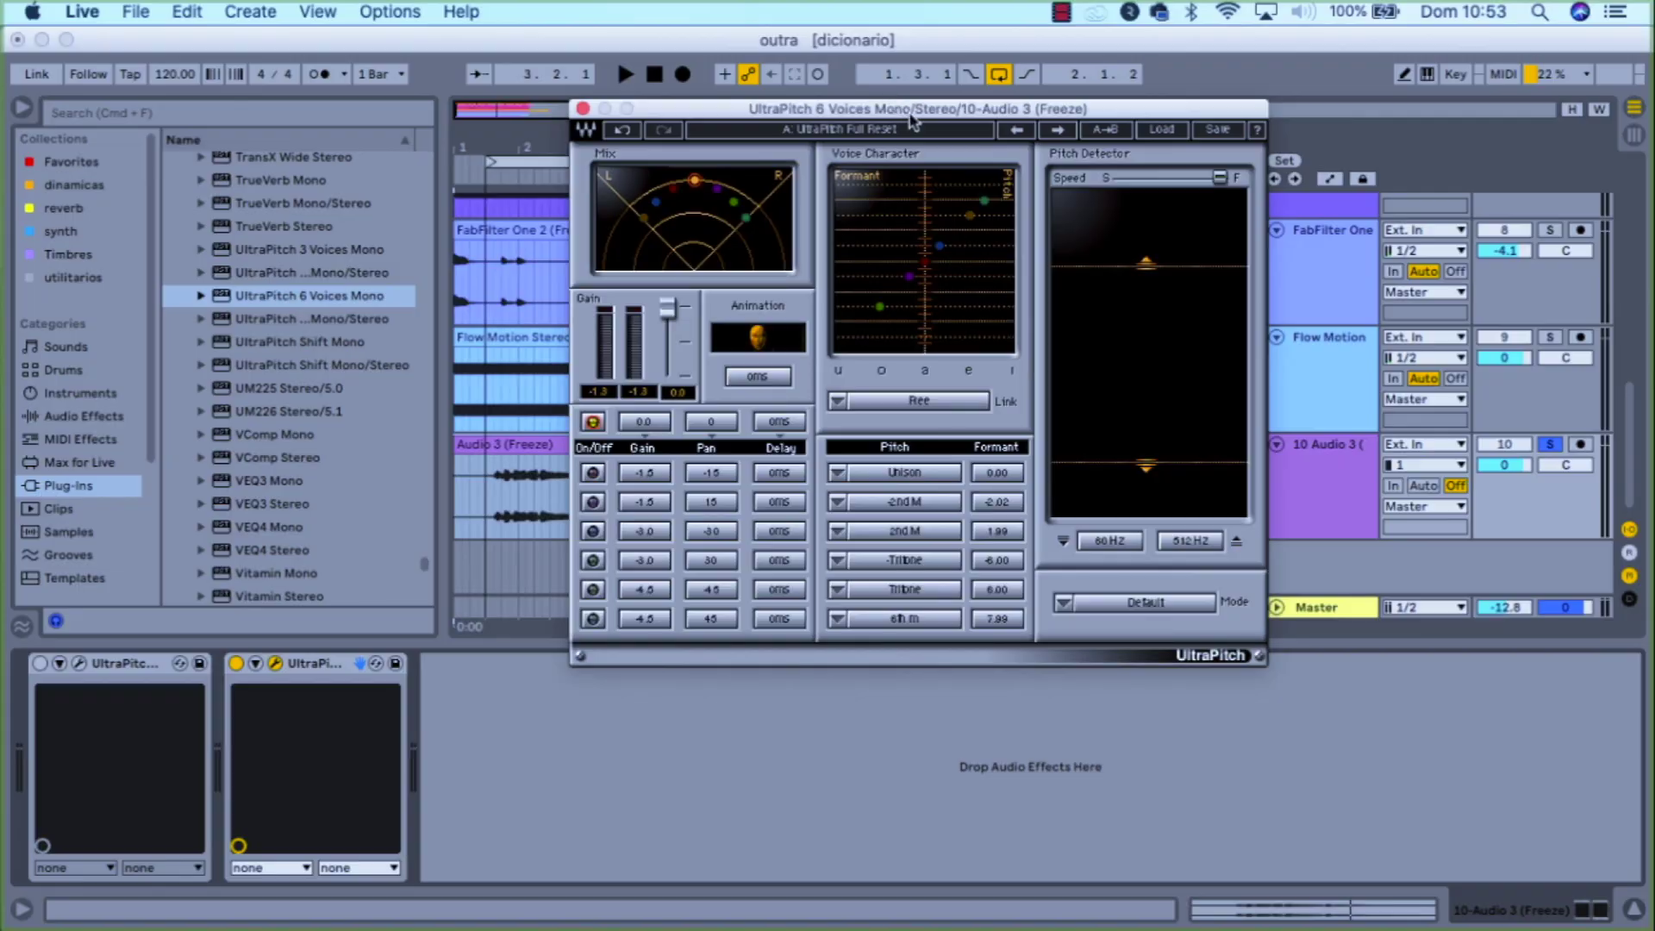
pyautogui.moveTo(916, 127)
pyautogui.mouseDown()
pyautogui.moveTo(933, 129)
pyautogui.moveTo(880, 127)
pyautogui.moveTo(944, 218)
pyautogui.moveTo(919, 145)
pyautogui.mouseUp()
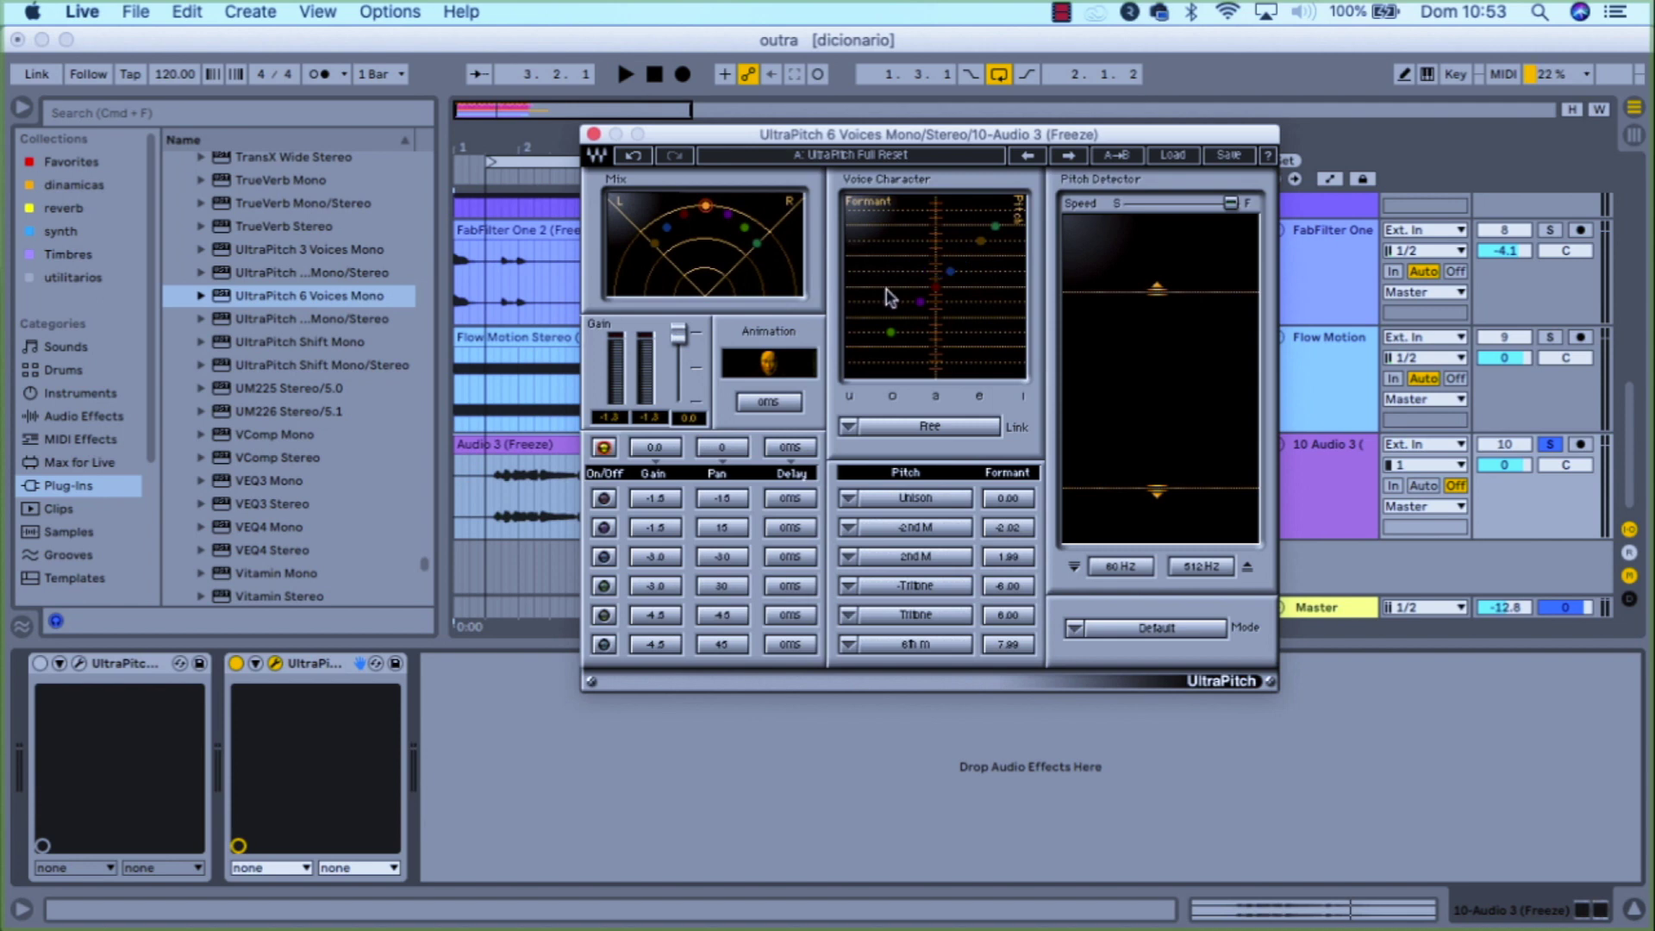
pyautogui.click(654, 447)
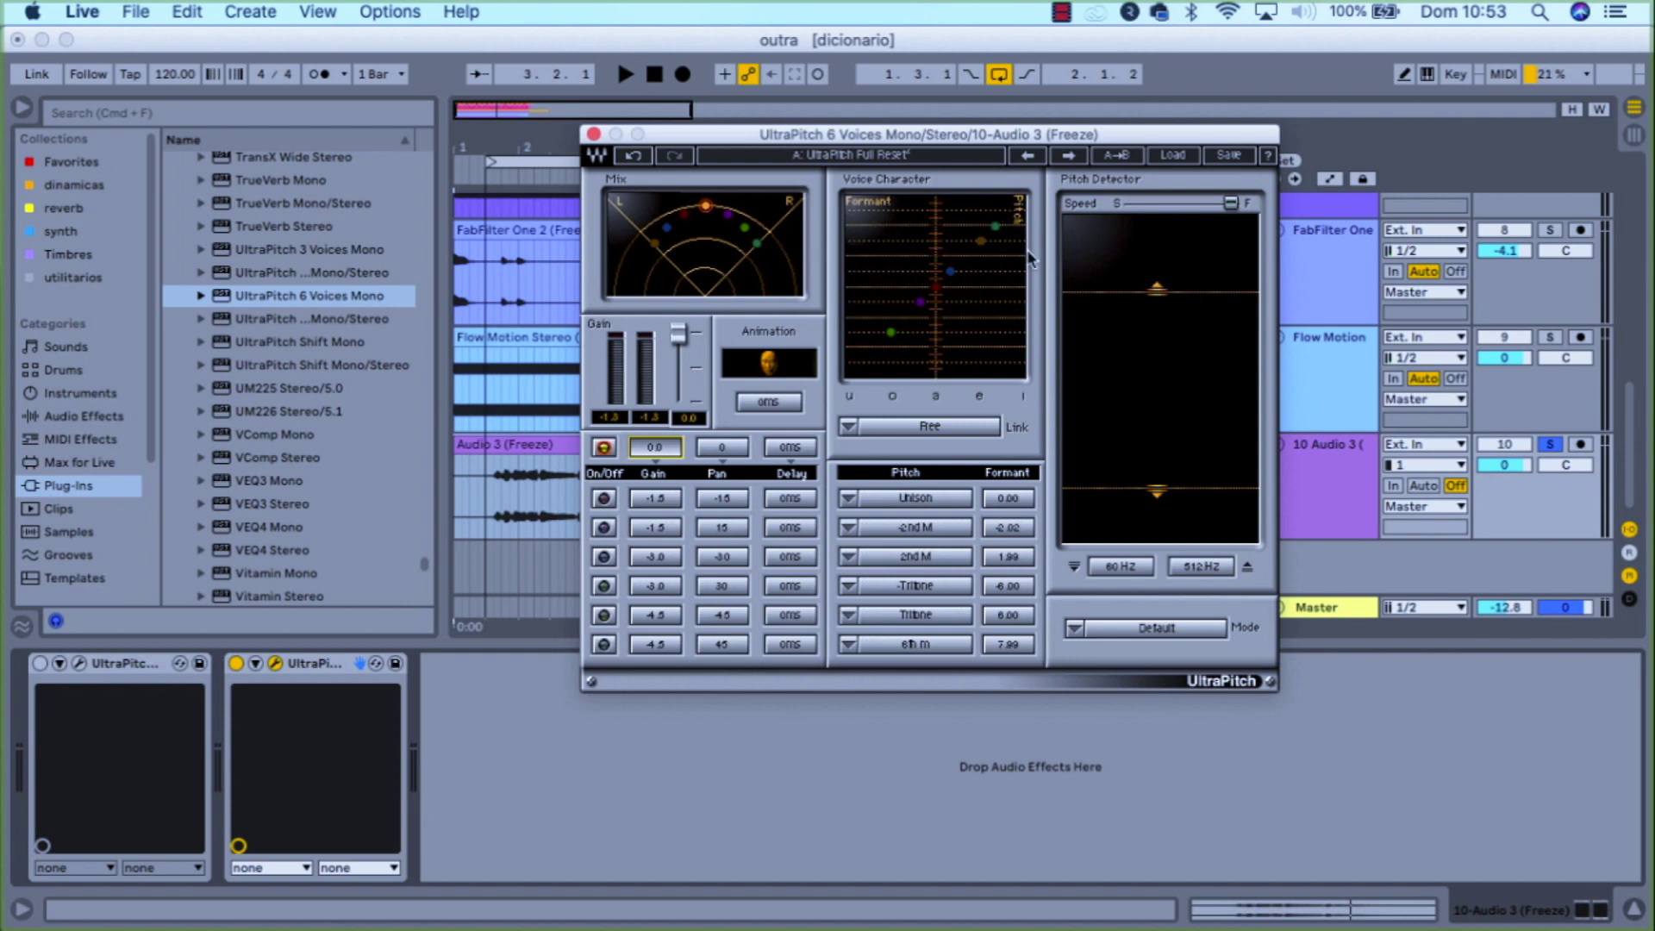
pyautogui.moveTo(940, 290); pyautogui.dragTo(934, 200)
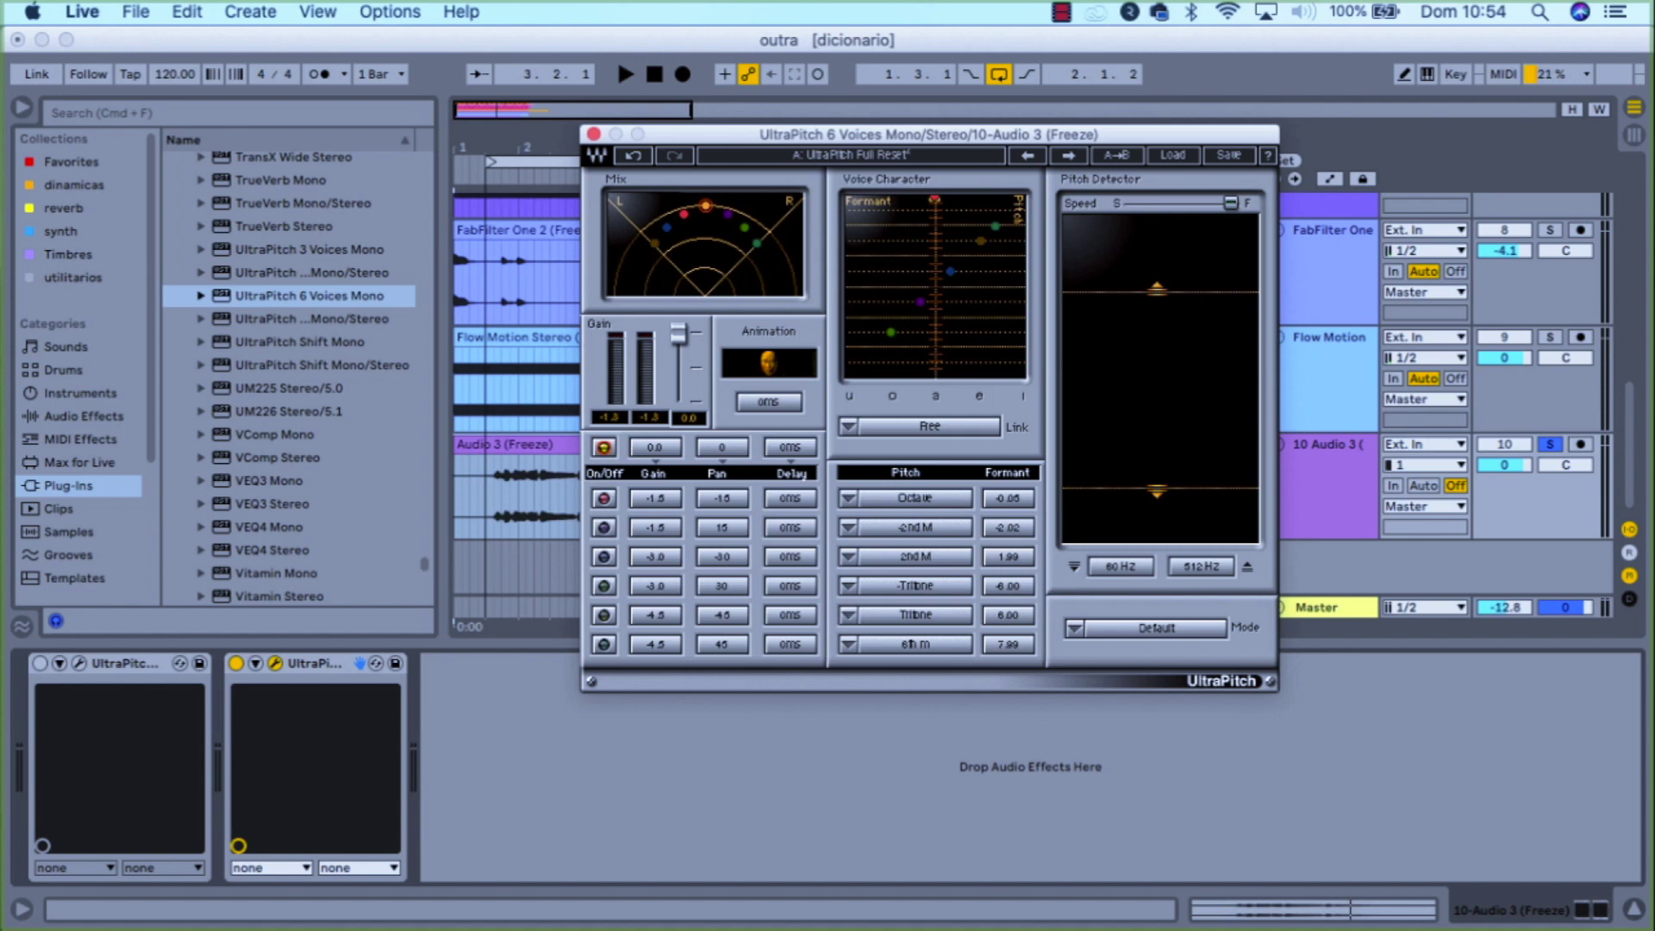
pyautogui.moveTo(934, 200); pyautogui.dragTo(939, 290)
pyautogui.moveTo(891, 333); pyautogui.dragTo(933, 315)
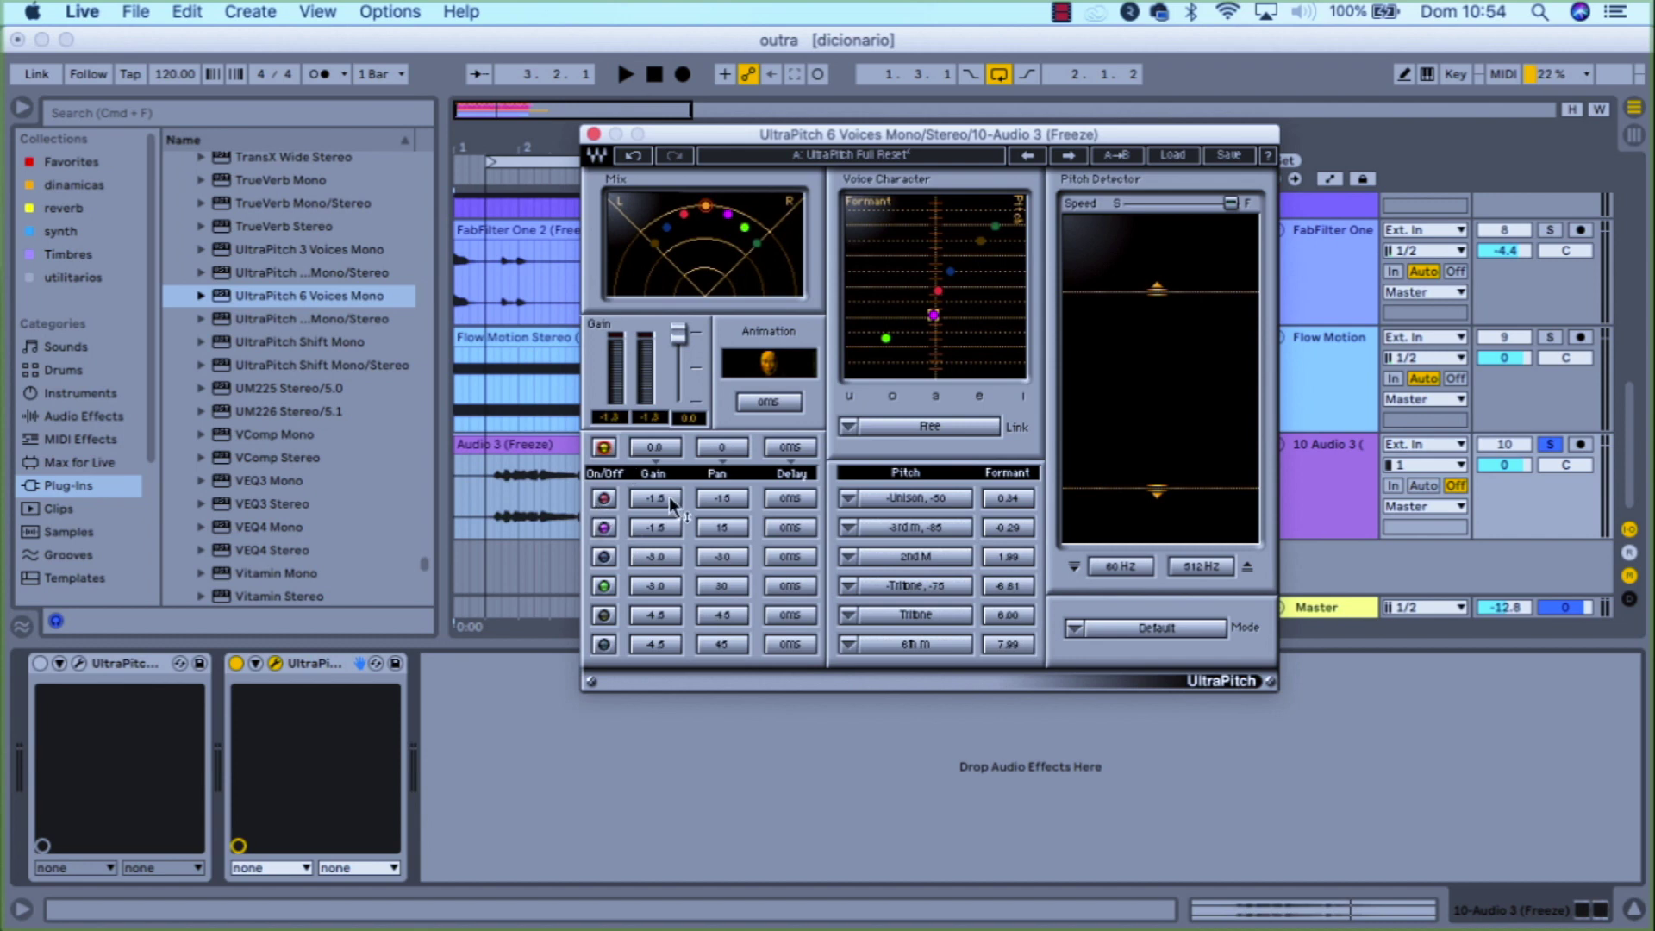
# Step: Set the first four voices' gains to -4.5, -17.6, -13.7 and -12.0, and the first voice's pan to -13
pyautogui.moveTo(662, 497)
pyautogui.mouseDown()
pyautogui.moveTo(665, 582)
pyautogui.moveTo(662, 514)
pyautogui.mouseUp()
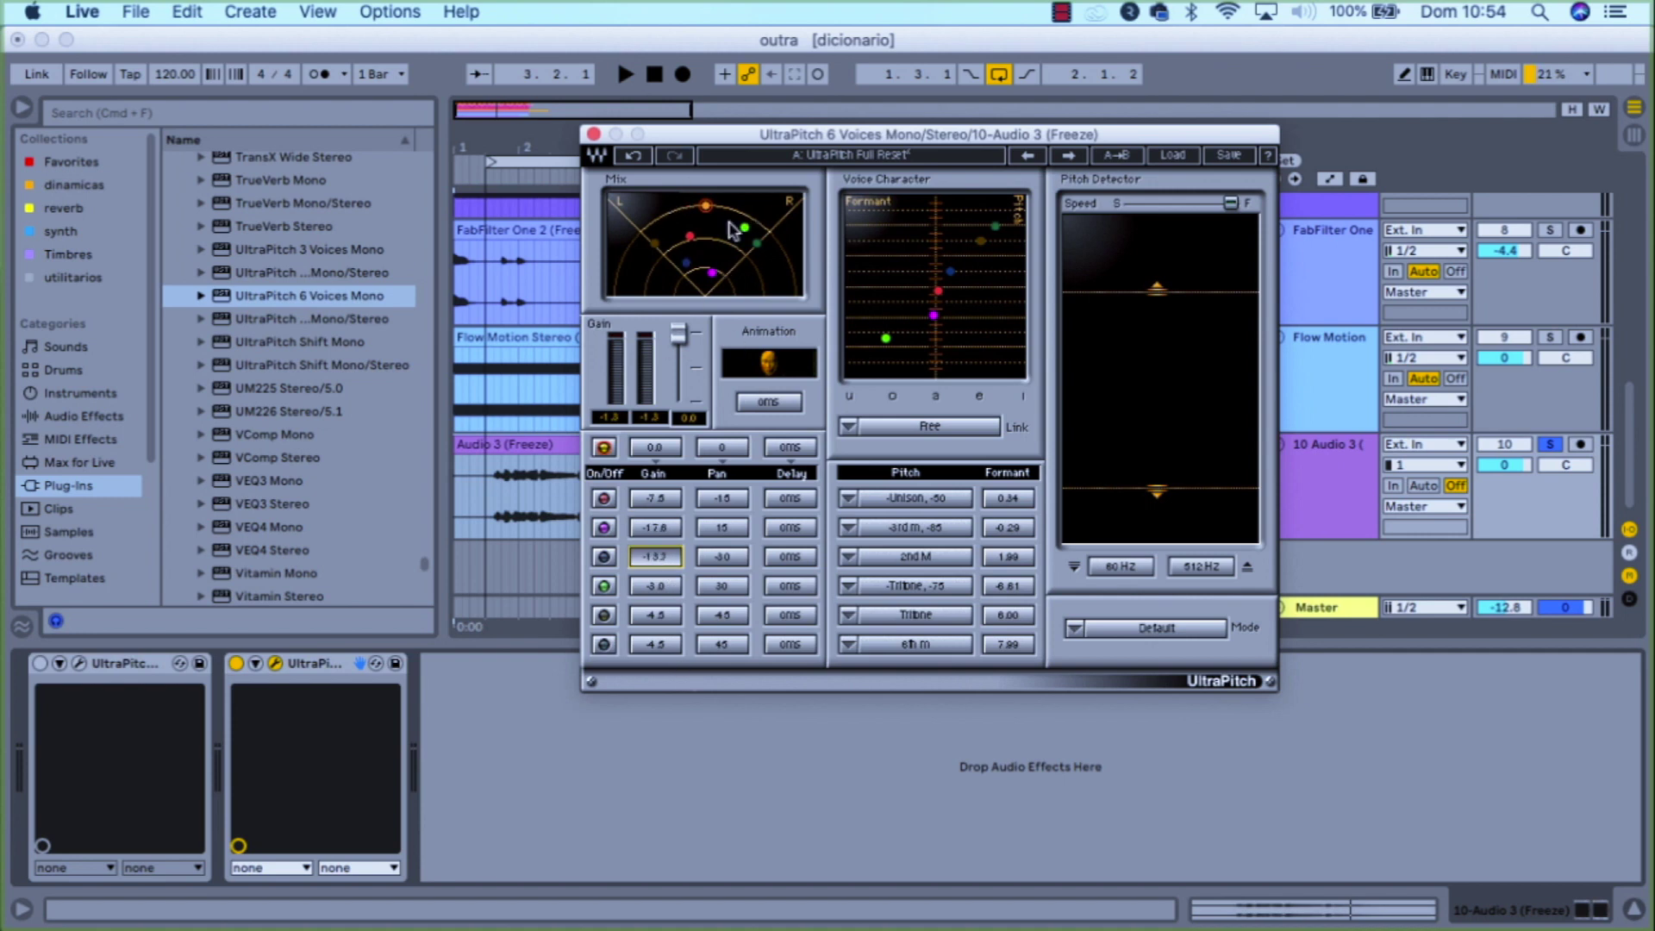
pyautogui.moveTo(690, 235)
pyautogui.mouseDown()
pyautogui.moveTo(677, 210)
pyautogui.moveTo(722, 223)
pyautogui.moveTo(697, 232)
pyautogui.moveTo(727, 257)
pyautogui.moveTo(686, 235)
pyautogui.mouseUp()
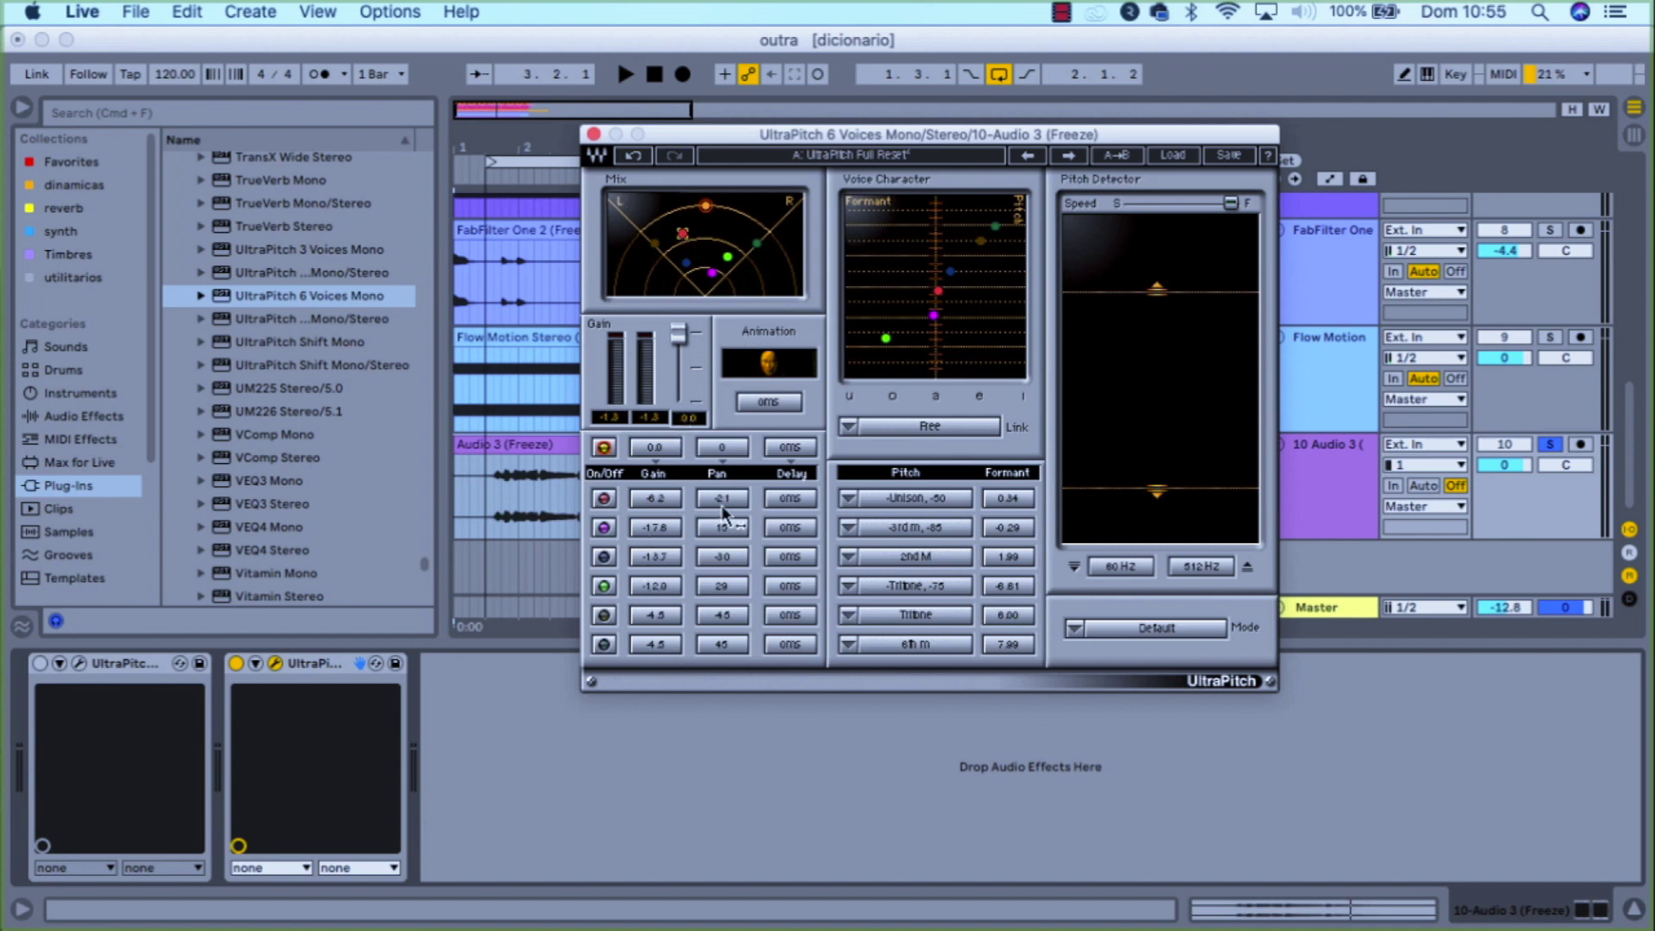
pyautogui.moveTo(655, 500); pyautogui.dragTo(655, 468)
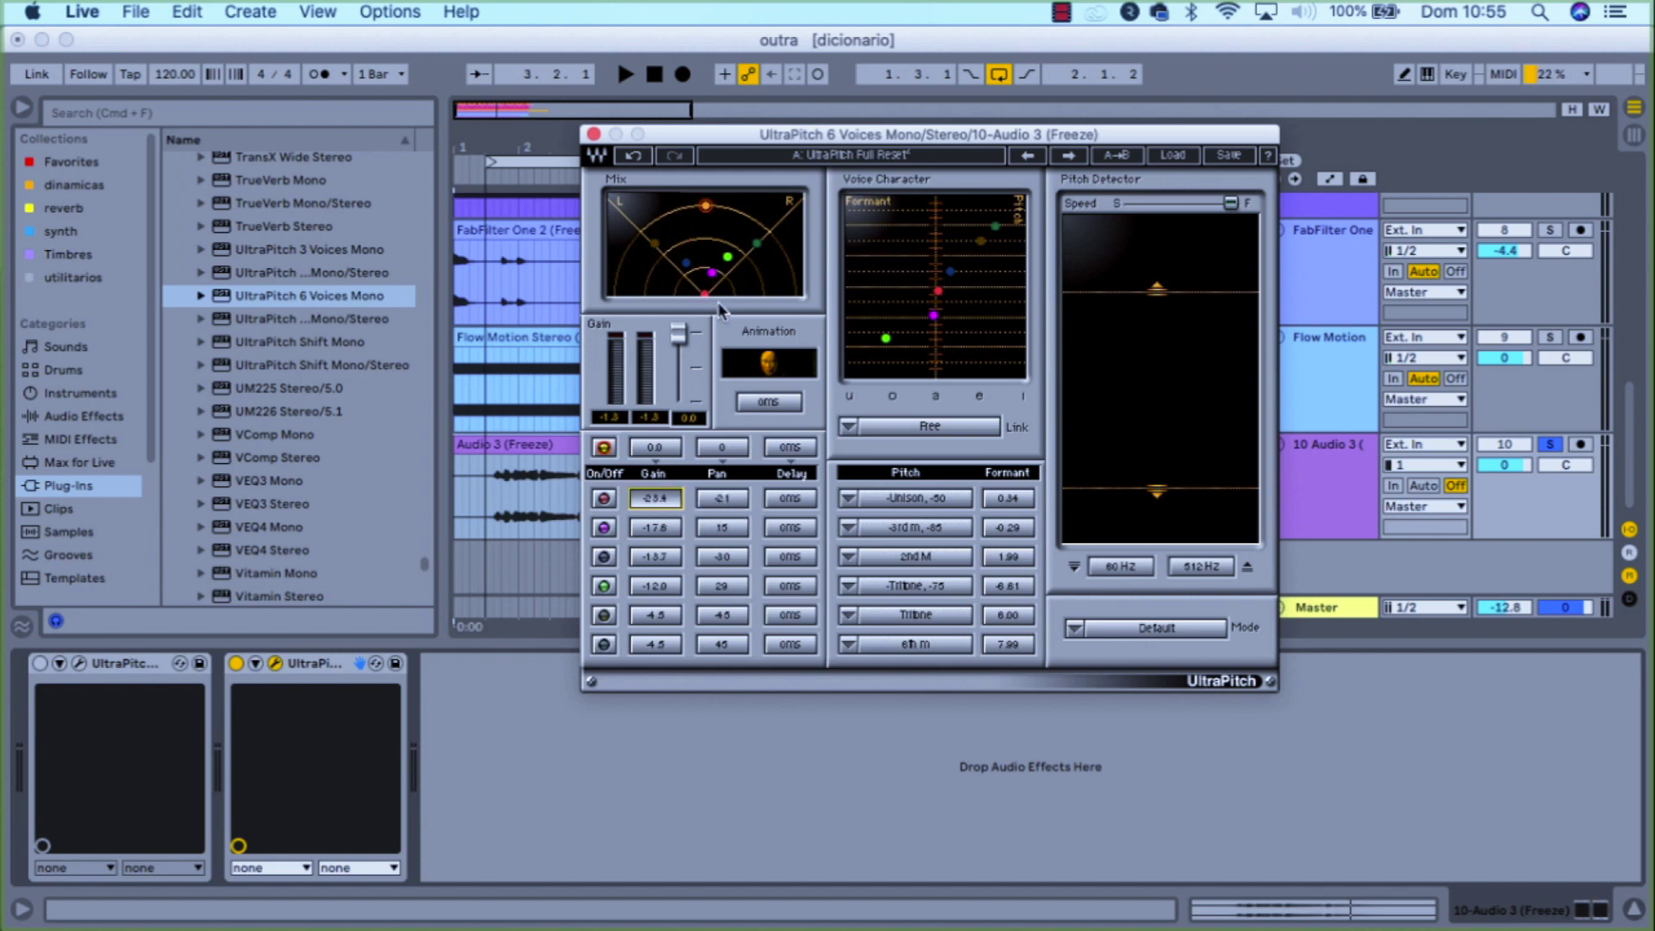
pyautogui.moveTo(705, 293); pyautogui.dragTo(689, 222)
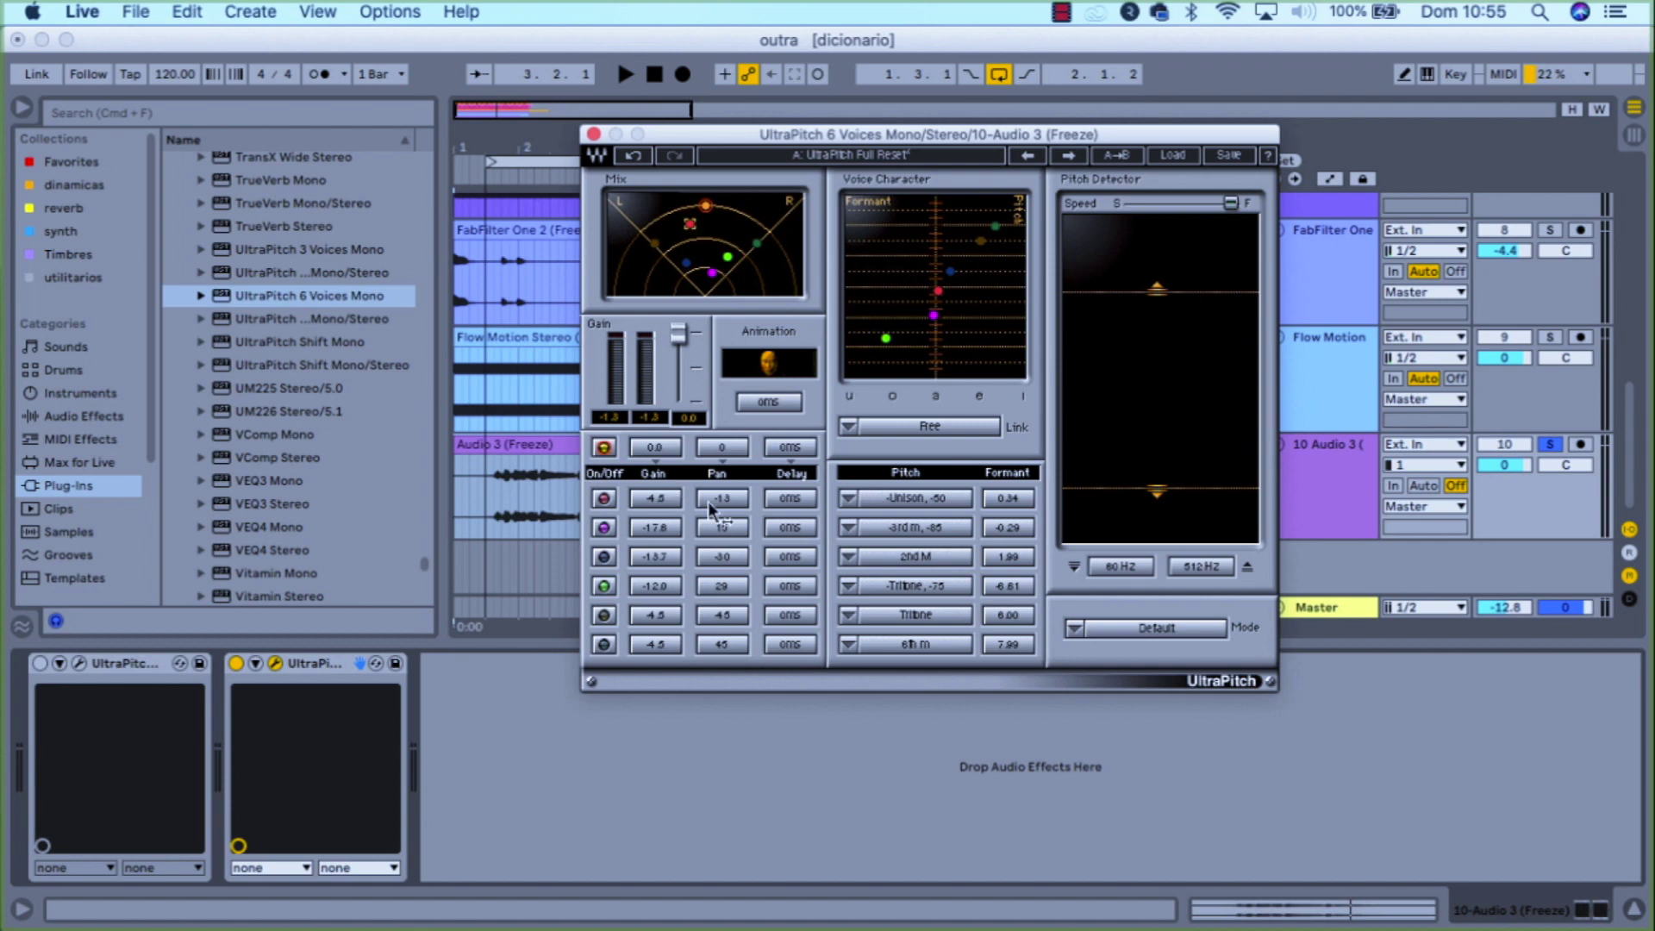
# Step: Set the second voice's pan to 38 and delay to 39 ms, and the first voice's delay to 100 ms
pyautogui.moveTo(721, 527); pyautogui.dragTo(809, 517)
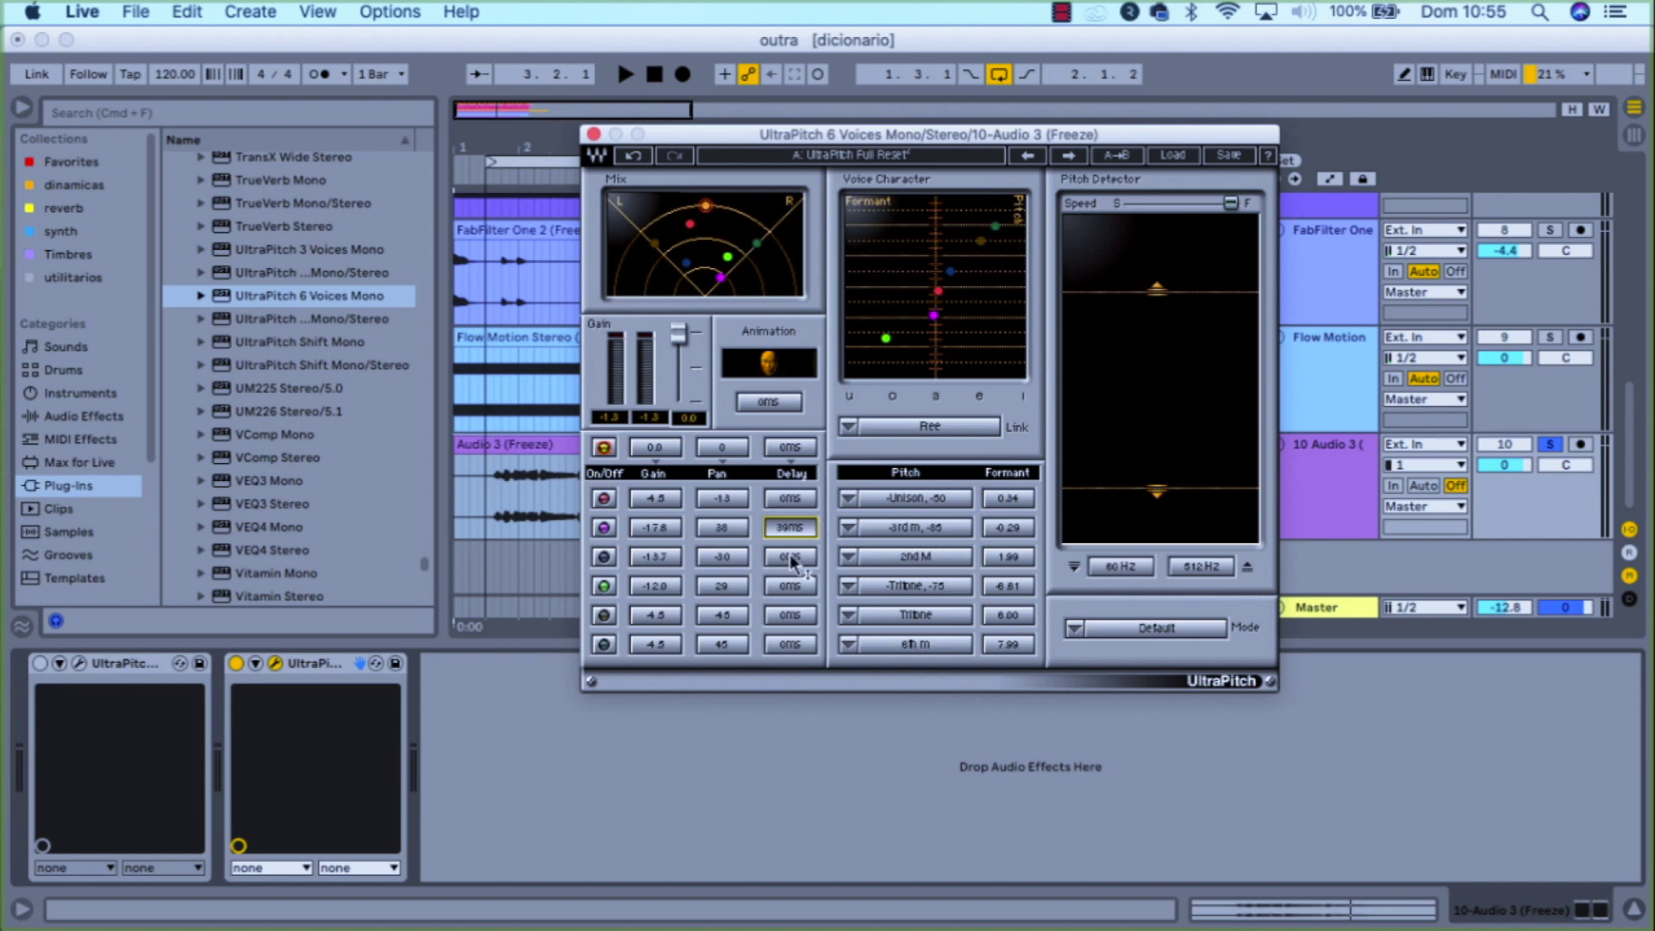
pyautogui.click(790, 498)
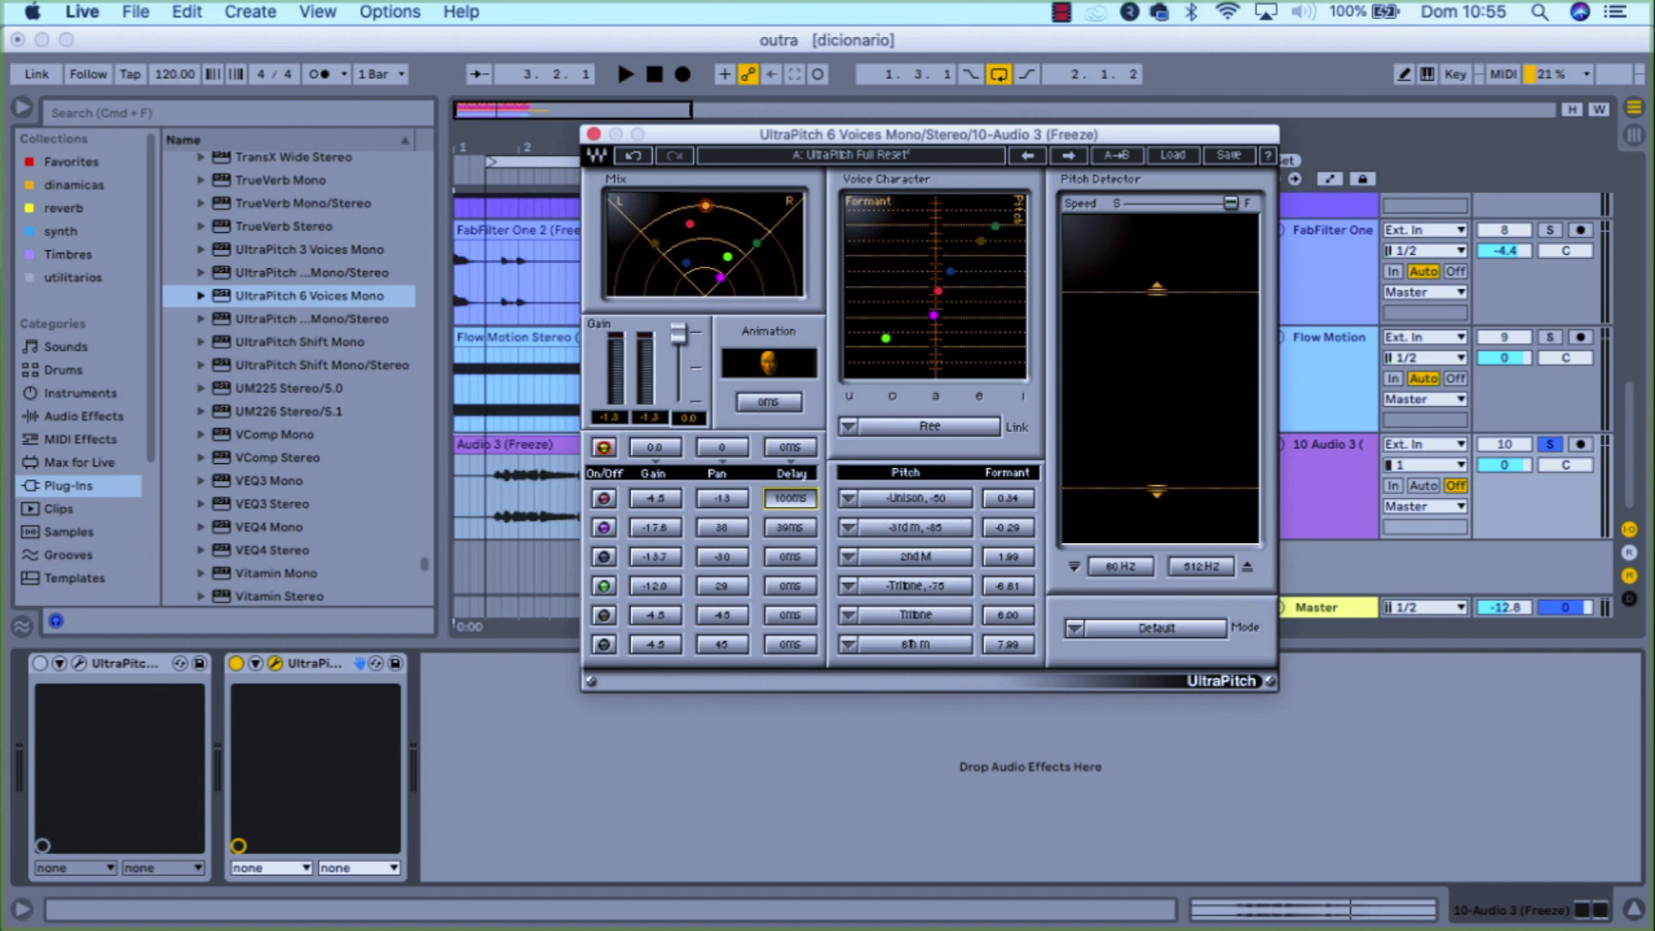
# Step: Try the Animation control at 100 ms and return it to 0 ms
pyautogui.moveTo(769, 402); pyautogui.dragTo(872, 319)
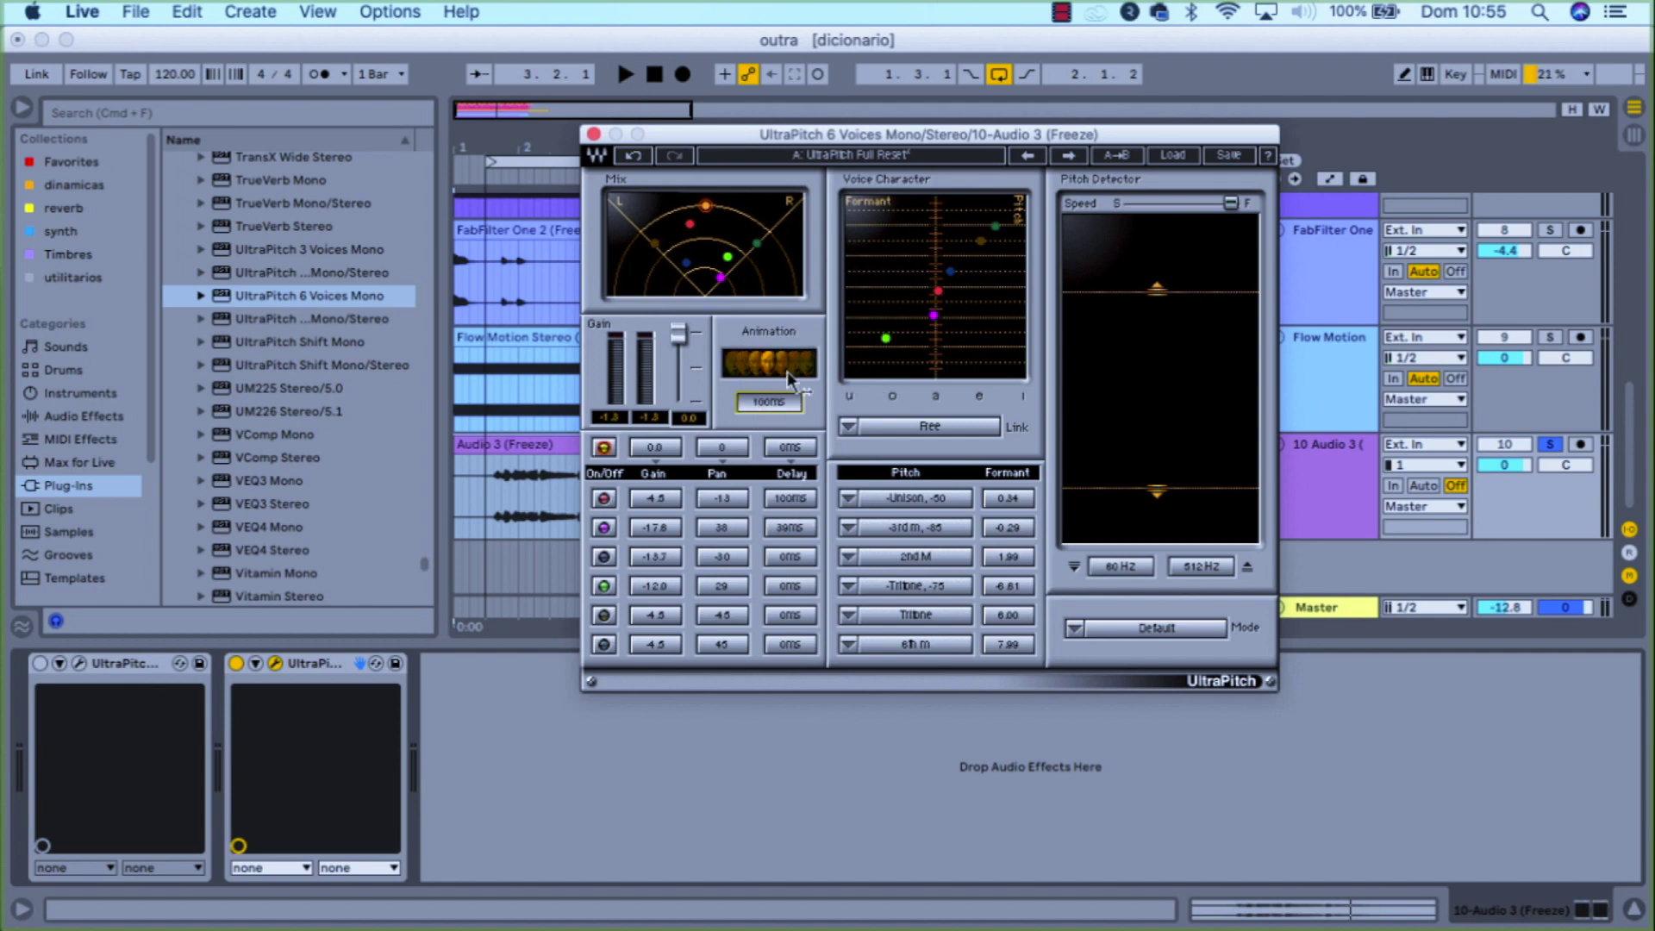
pyautogui.moveTo(776, 402); pyautogui.dragTo(776, 402)
pyautogui.moveTo(776, 398); pyautogui.dragTo(785, 390)
pyautogui.moveTo(783, 404); pyautogui.dragTo(782, 390)
pyautogui.moveTo(782, 401); pyautogui.dragTo(783, 487)
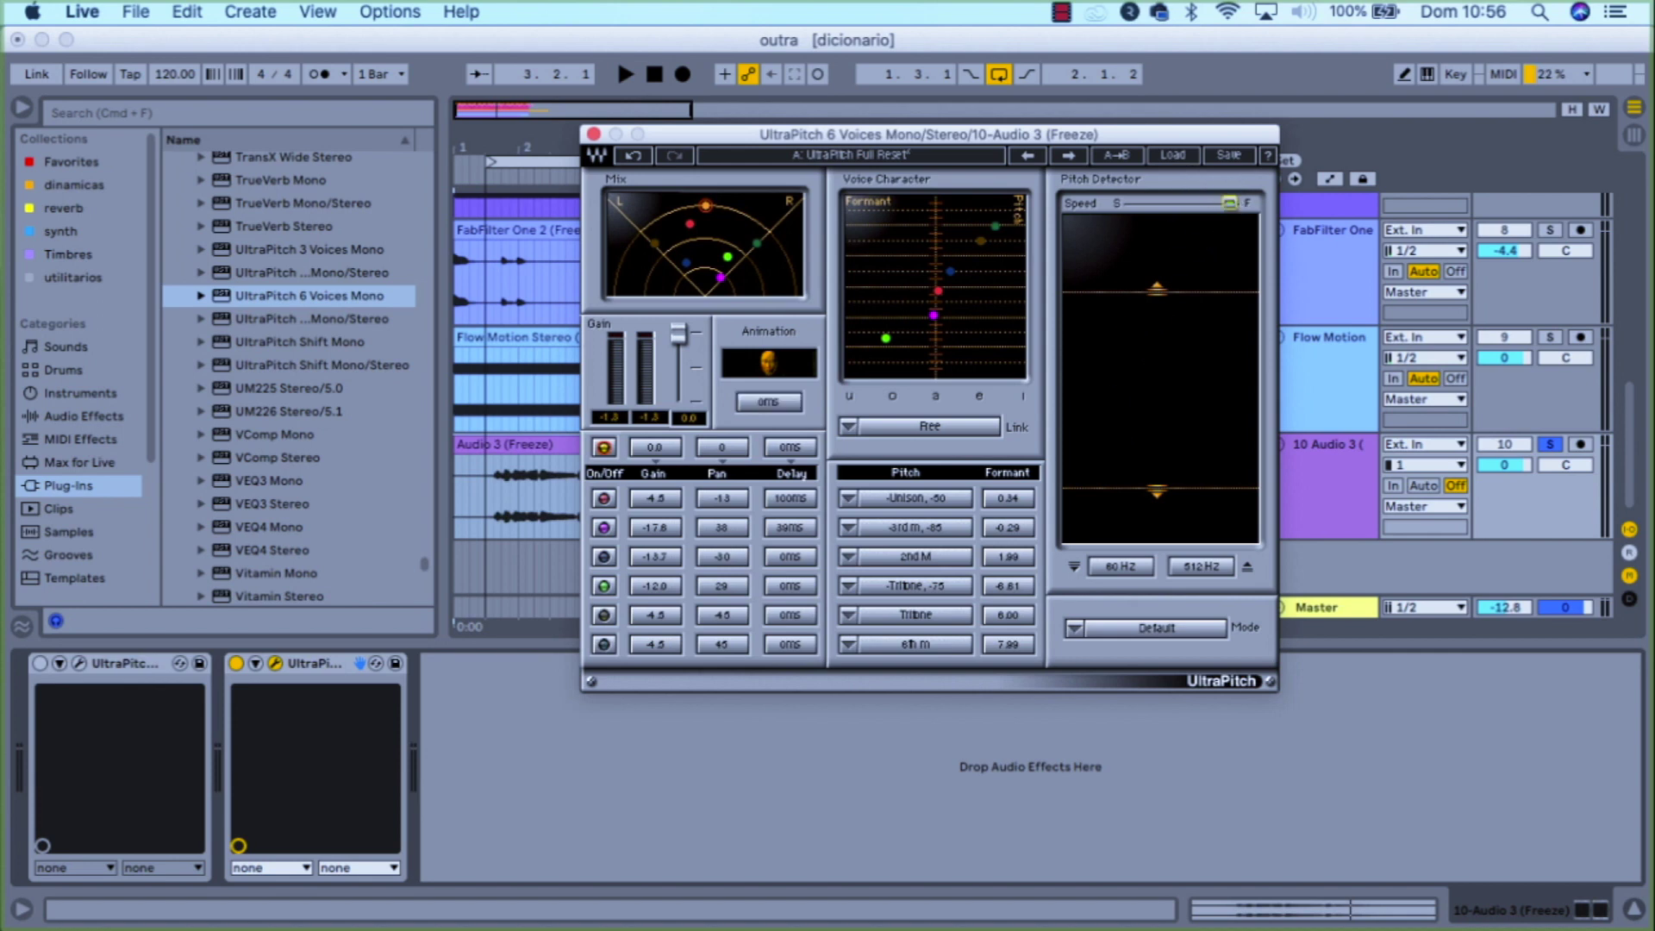
# Step: Play the track while comparing slow and fast Pitch Detector speeds, leaving the speed at its slow end
pyautogui.moveTo(1231, 202); pyautogui.dragTo(1133, 204)
pyautogui.press('space')
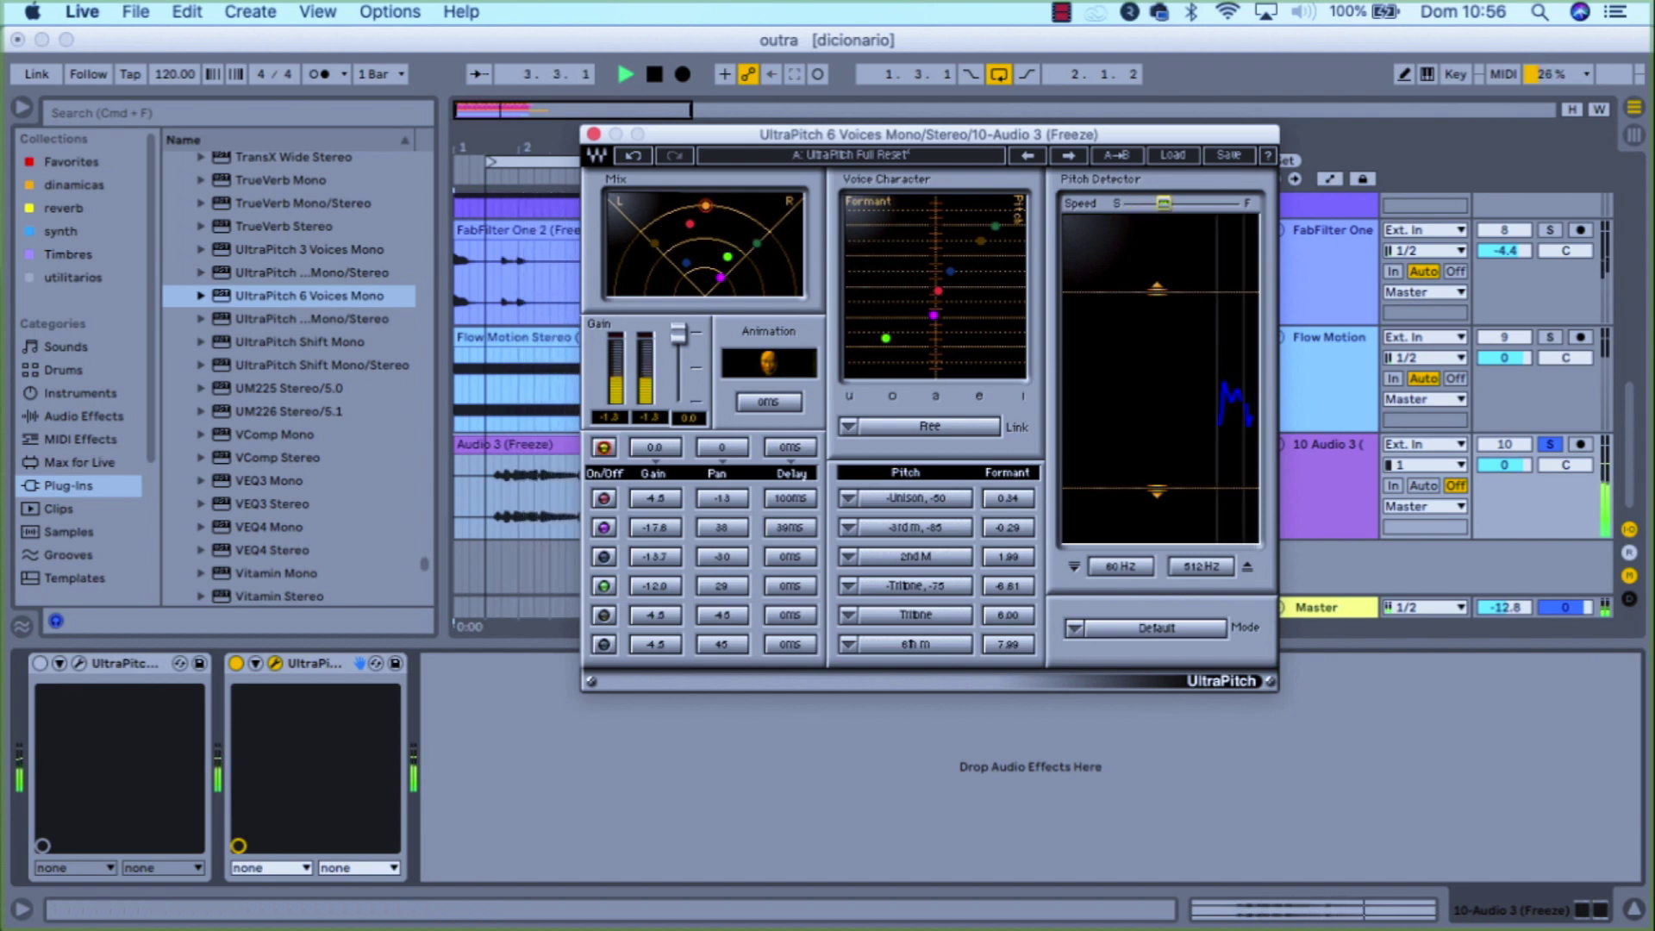
pyautogui.moveTo(1132, 204); pyautogui.dragTo(1231, 203)
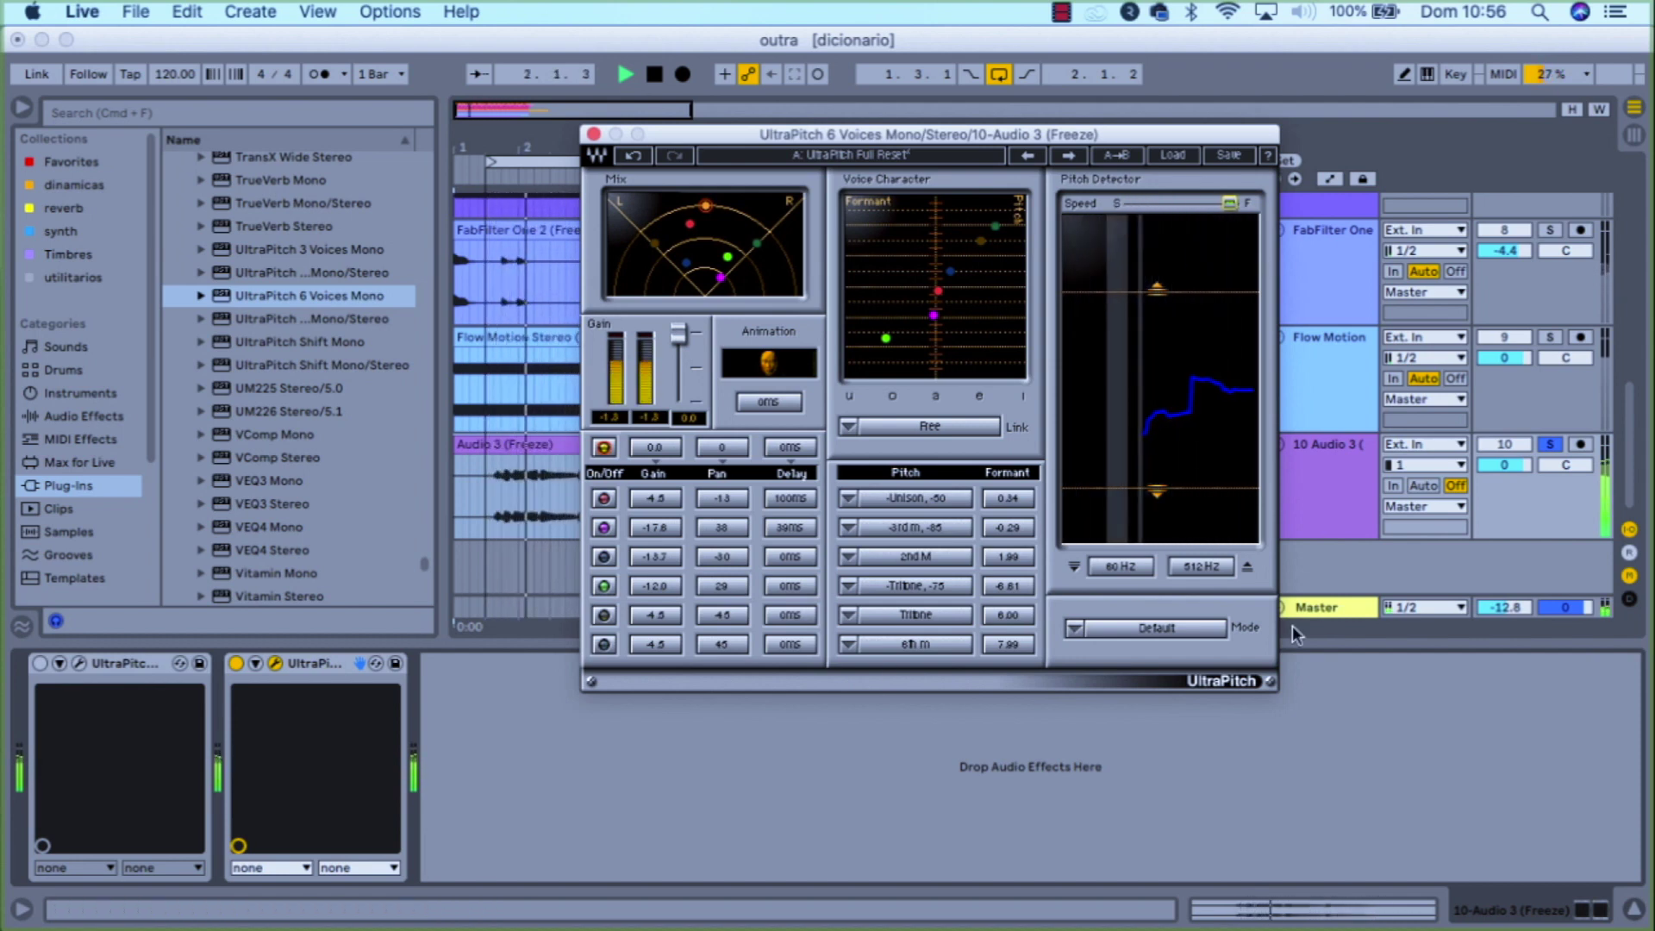
pyautogui.moveTo(1230, 204); pyautogui.dragTo(1131, 203)
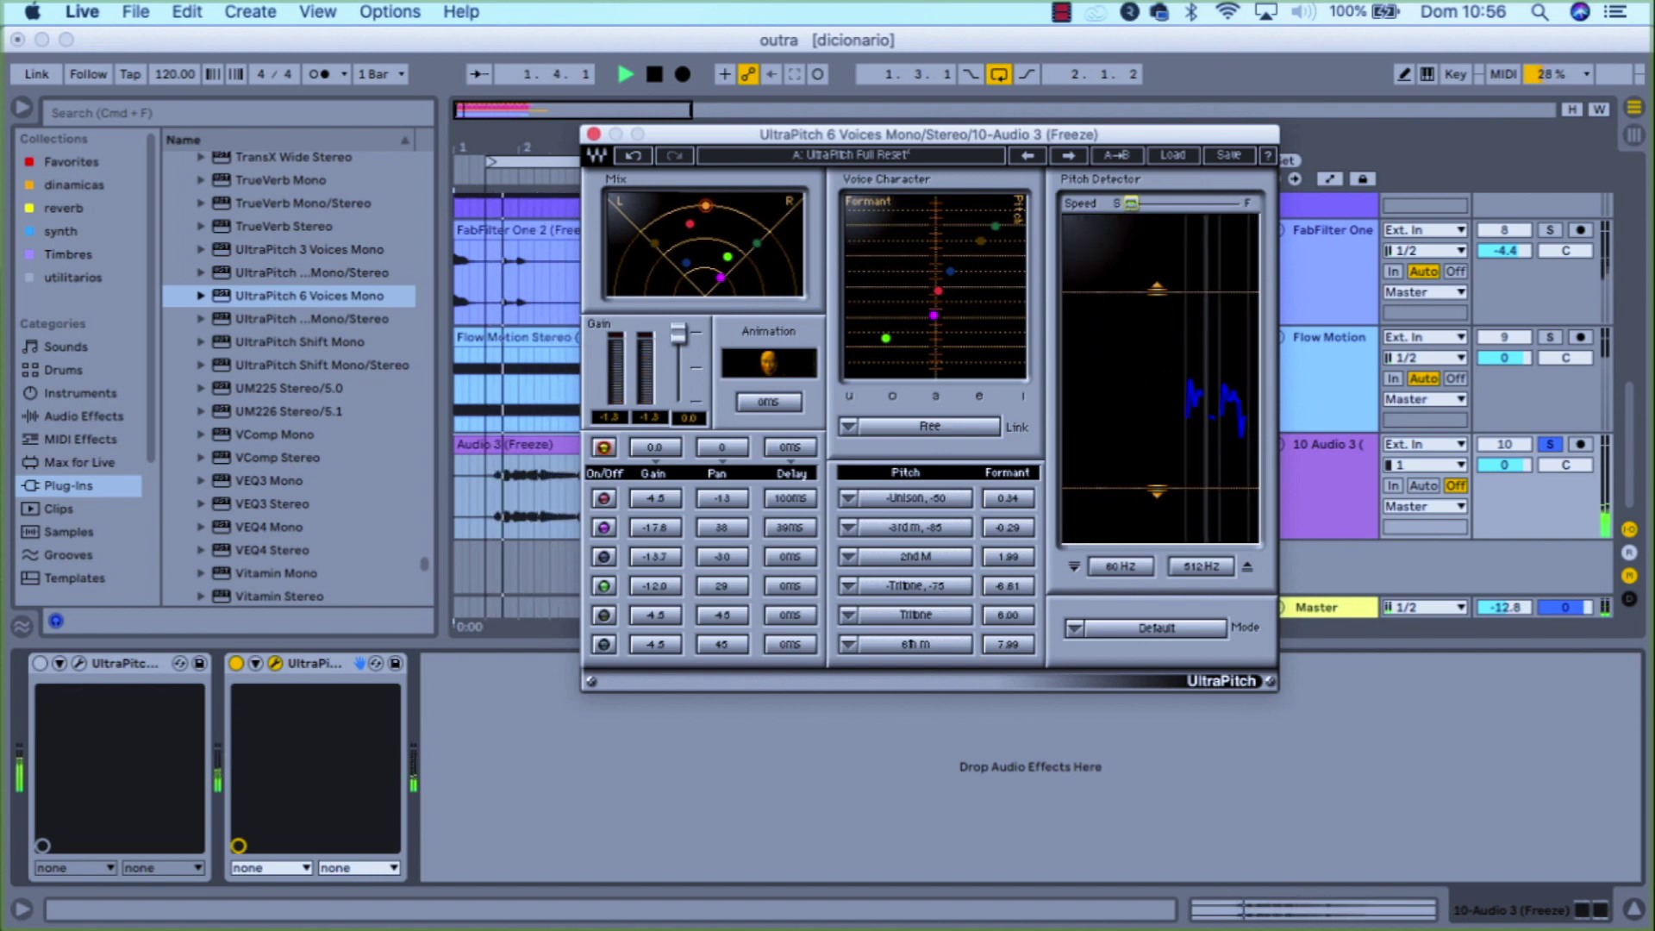
# Step: Narrow the Pitch Detector's frequency range, raising its lower limit to 71 Hz and reducing its upper limit, and stop playback
pyautogui.moveTo(1156, 287)
pyautogui.mouseDown()
pyautogui.moveTo(1157, 426)
pyautogui.moveTo(1156, 257)
pyautogui.moveTo(1157, 439)
pyautogui.moveTo(1157, 351)
pyautogui.moveTo(1157, 415)
pyautogui.mouseUp()
pyautogui.press('space')
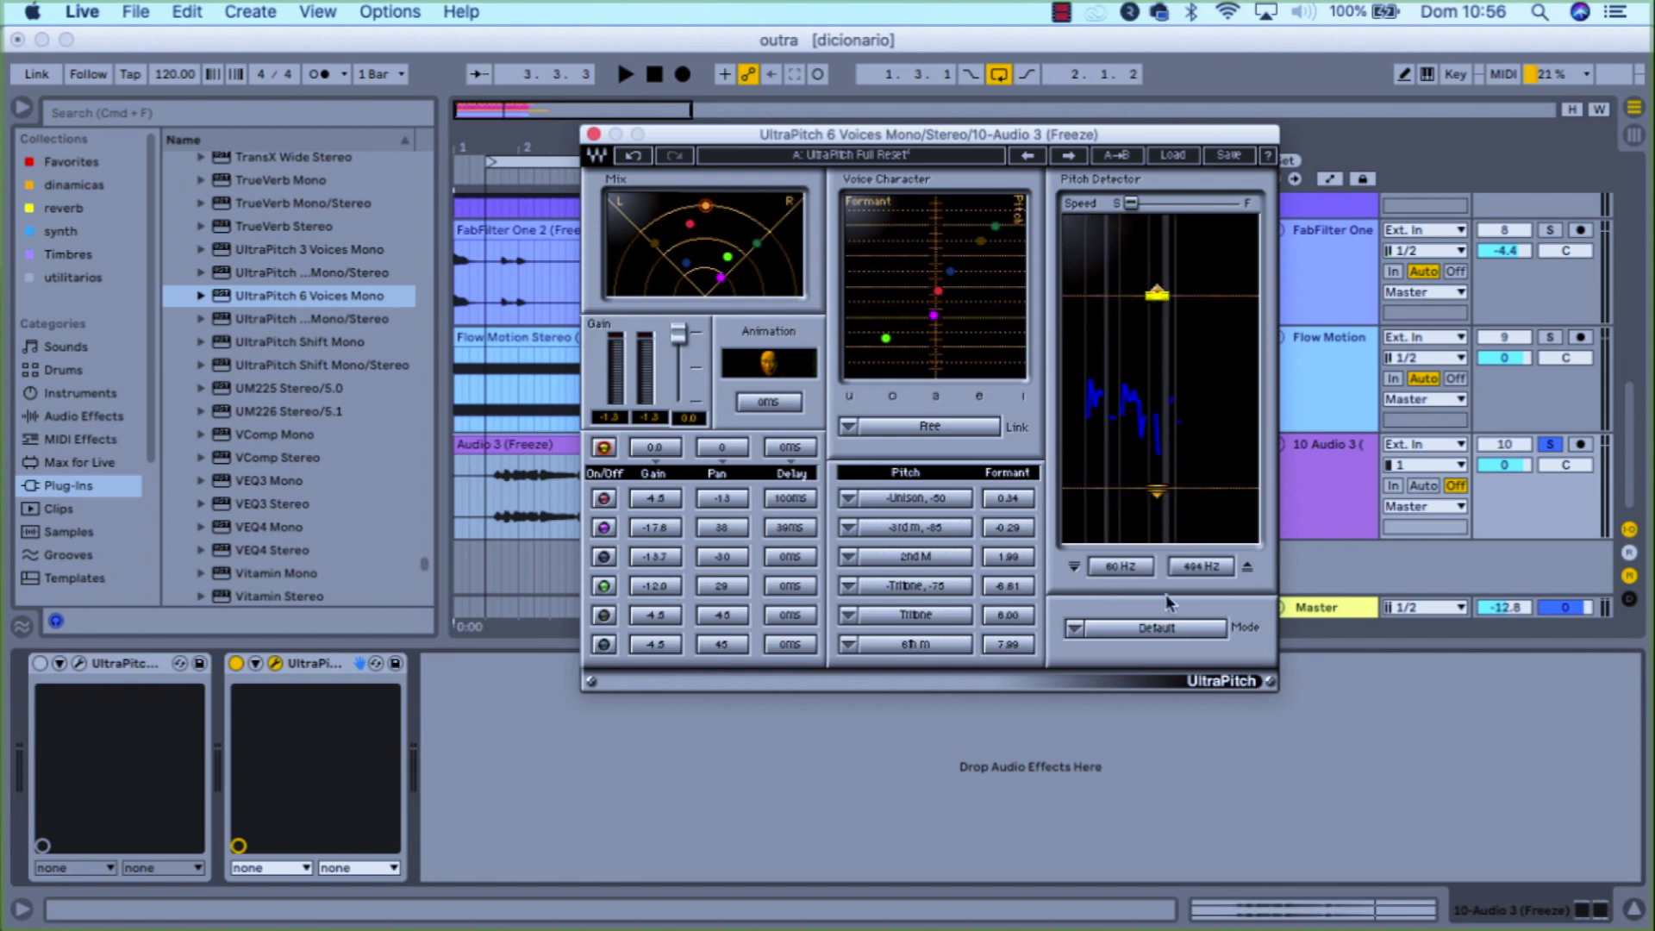
pyautogui.moveTo(1131, 567); pyautogui.dragTo(1131, 379)
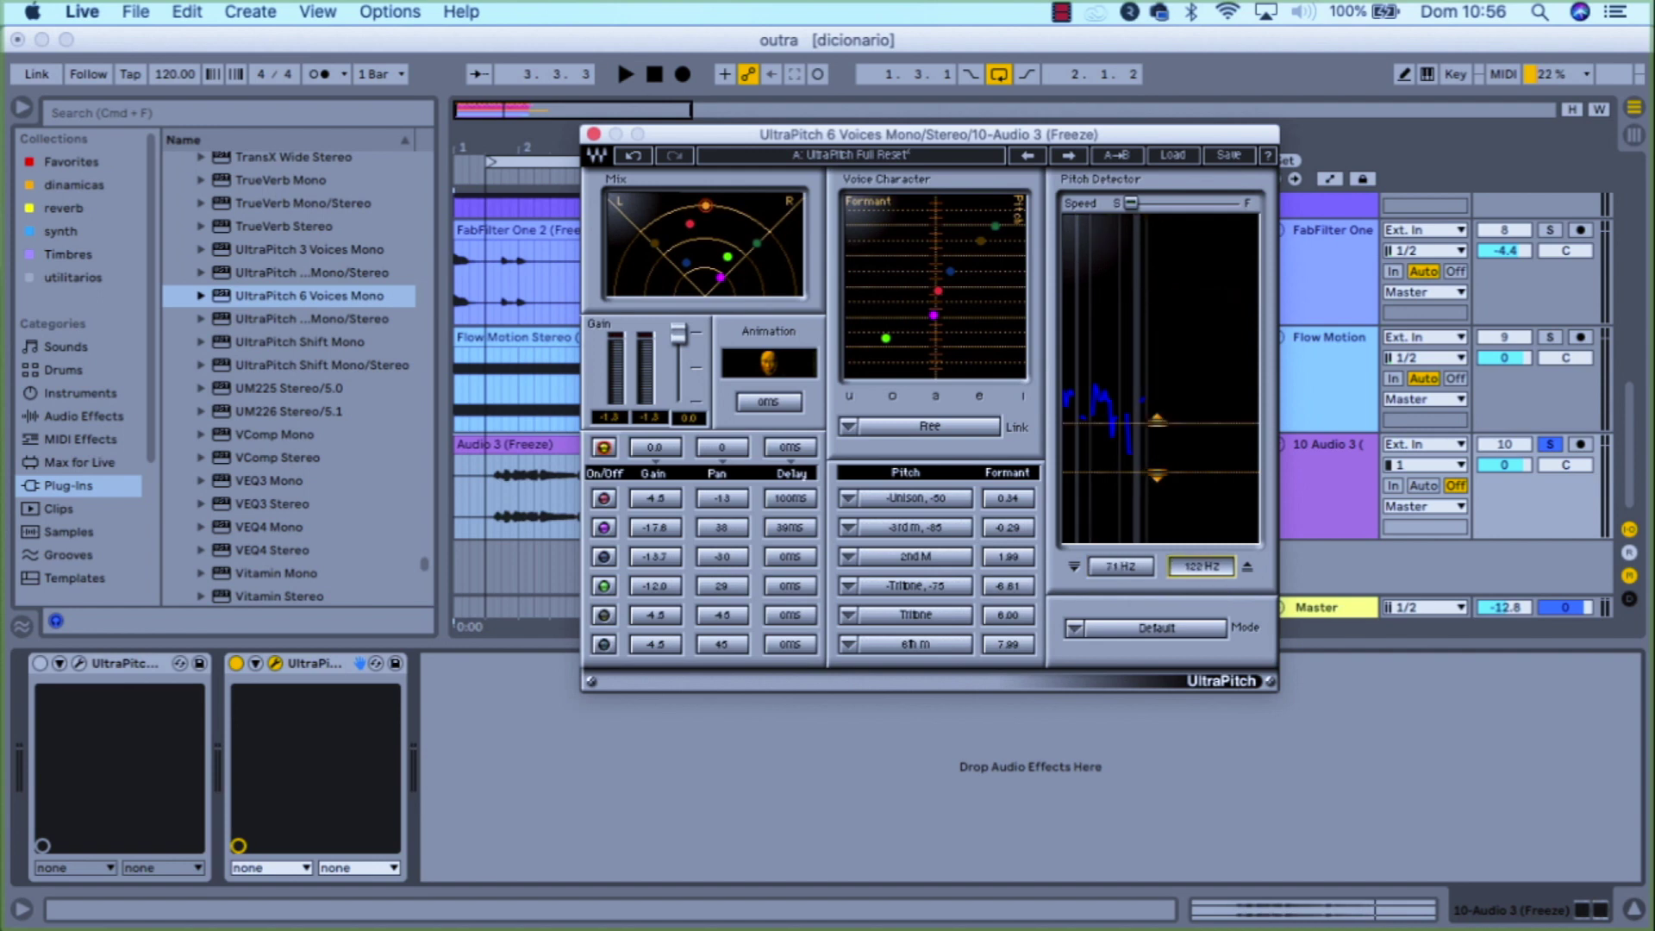
# Step: Set the pitch detection mode to Music Steady
pyautogui.click(1122, 636)
pyautogui.click(1079, 631)
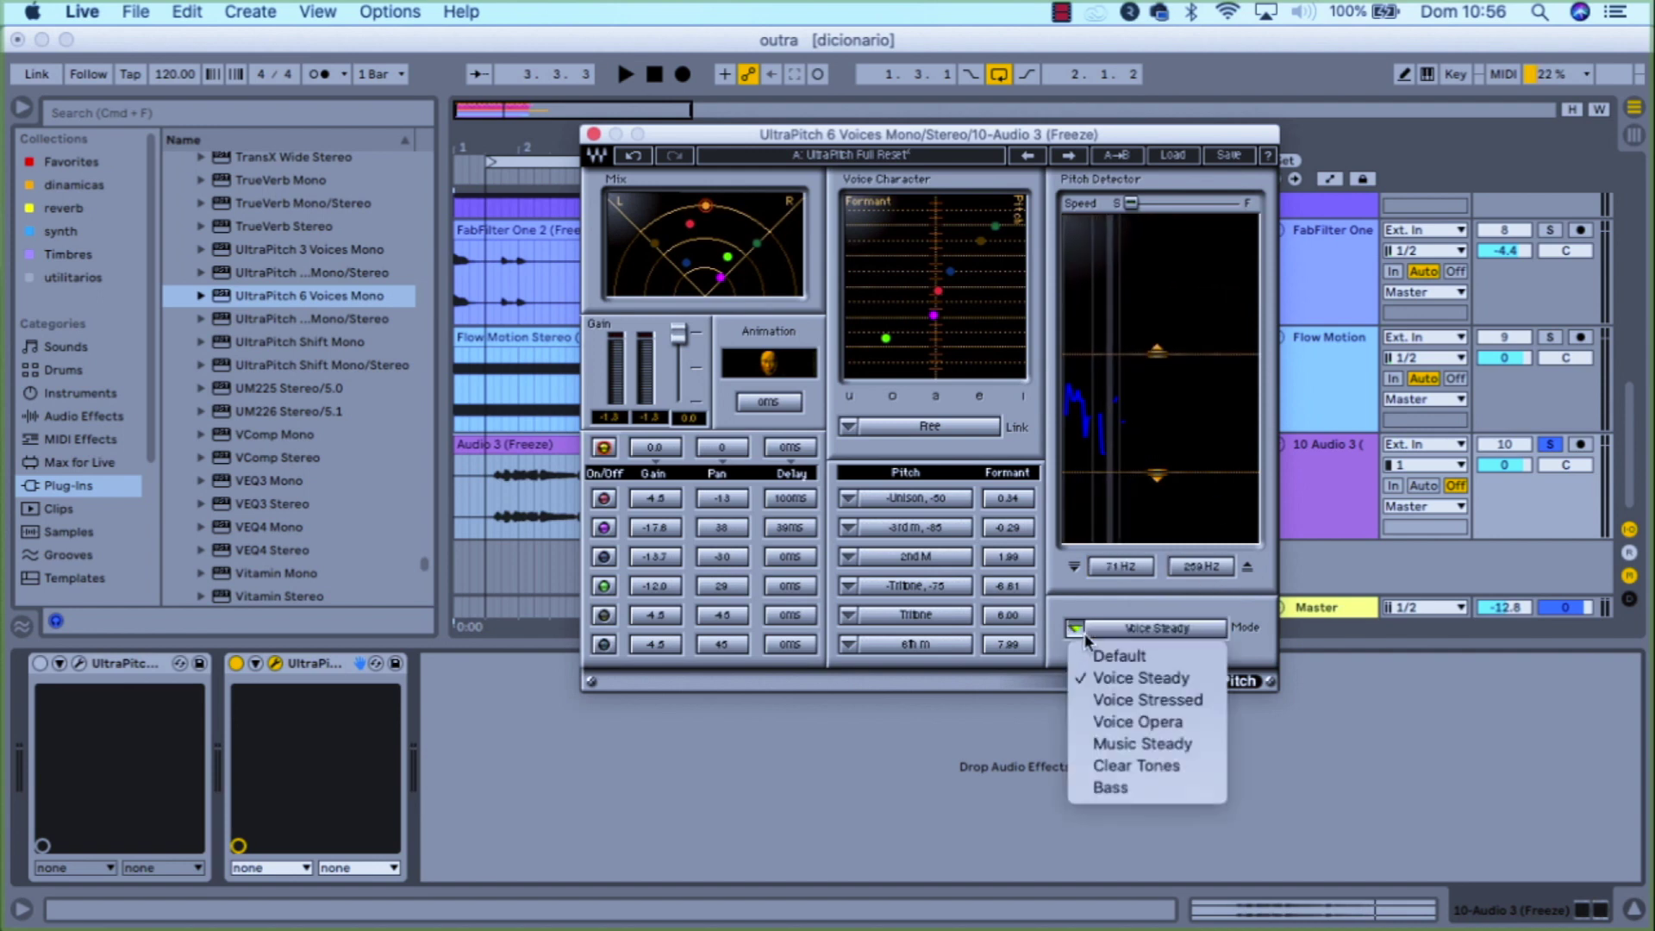
pyautogui.click(1125, 743)
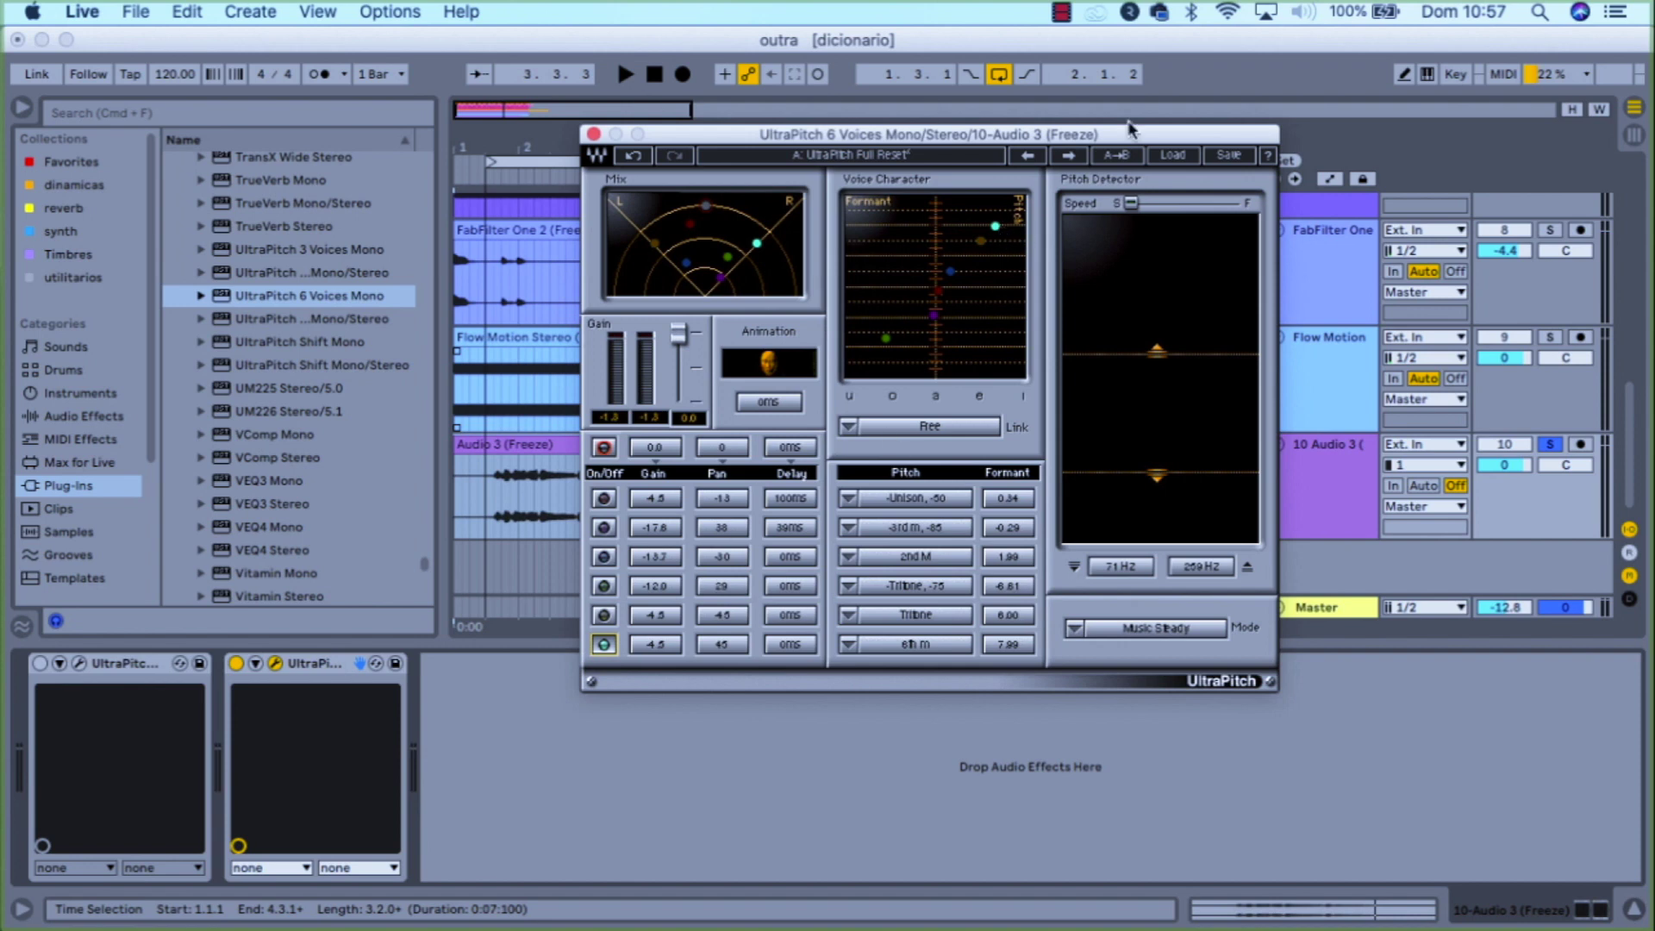
# Step: Look through the UltraPitch factory presets without loading one
pyautogui.click(1174, 156)
pyautogui.scroll(-1, 1293, 604)
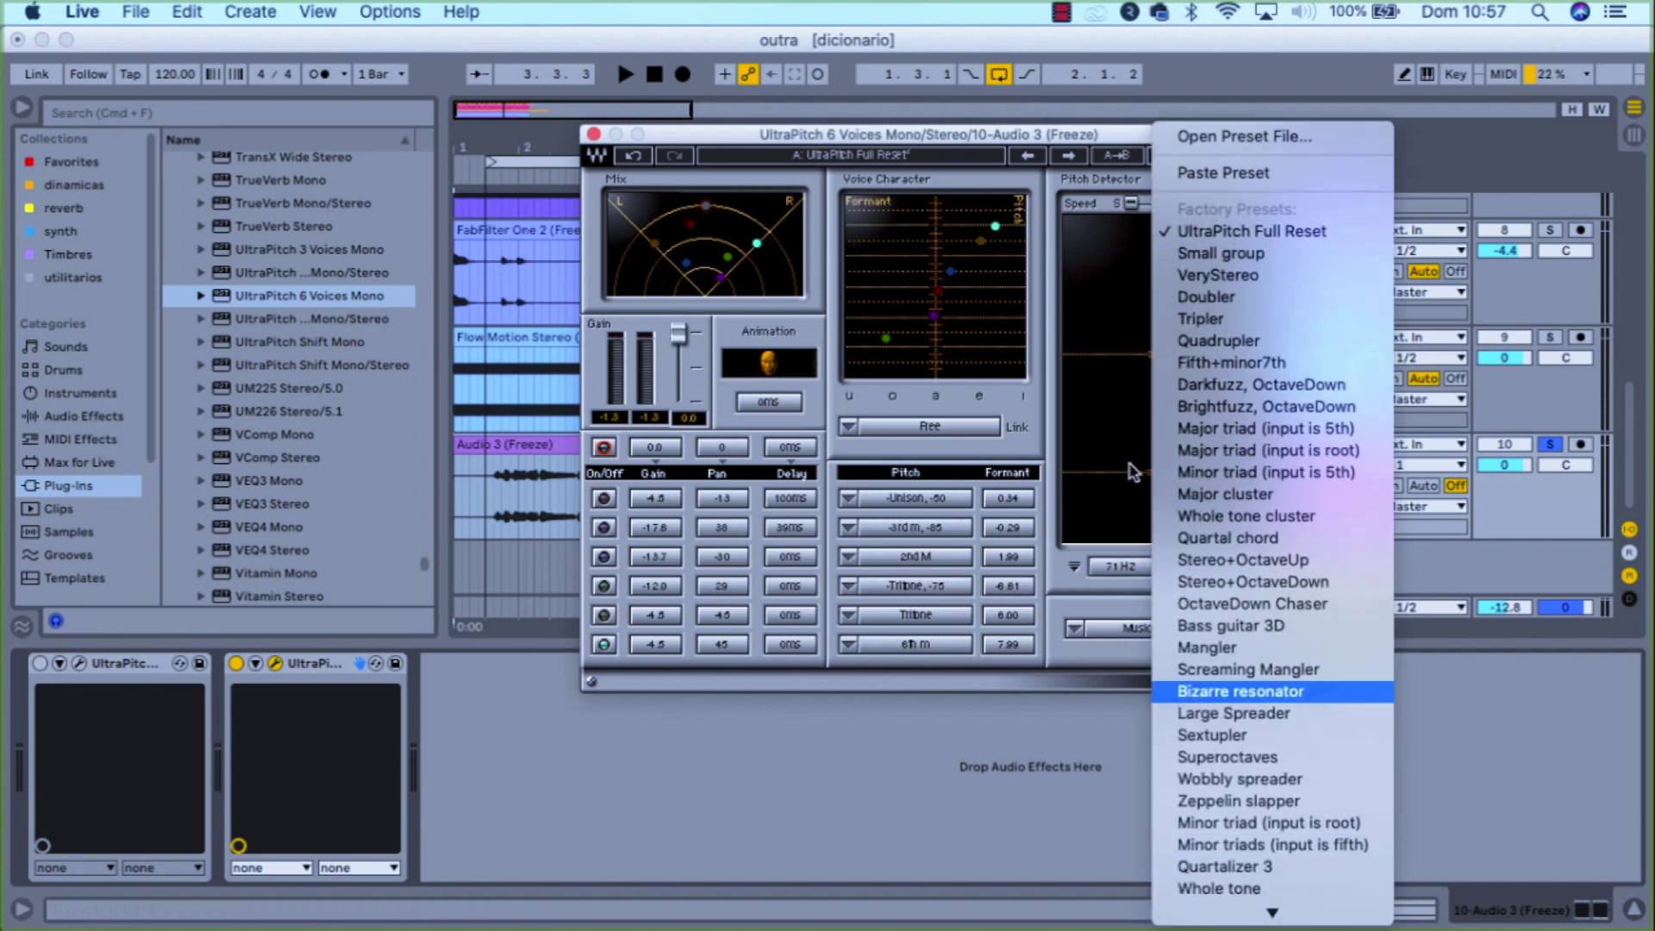
pyautogui.click(962, 265)
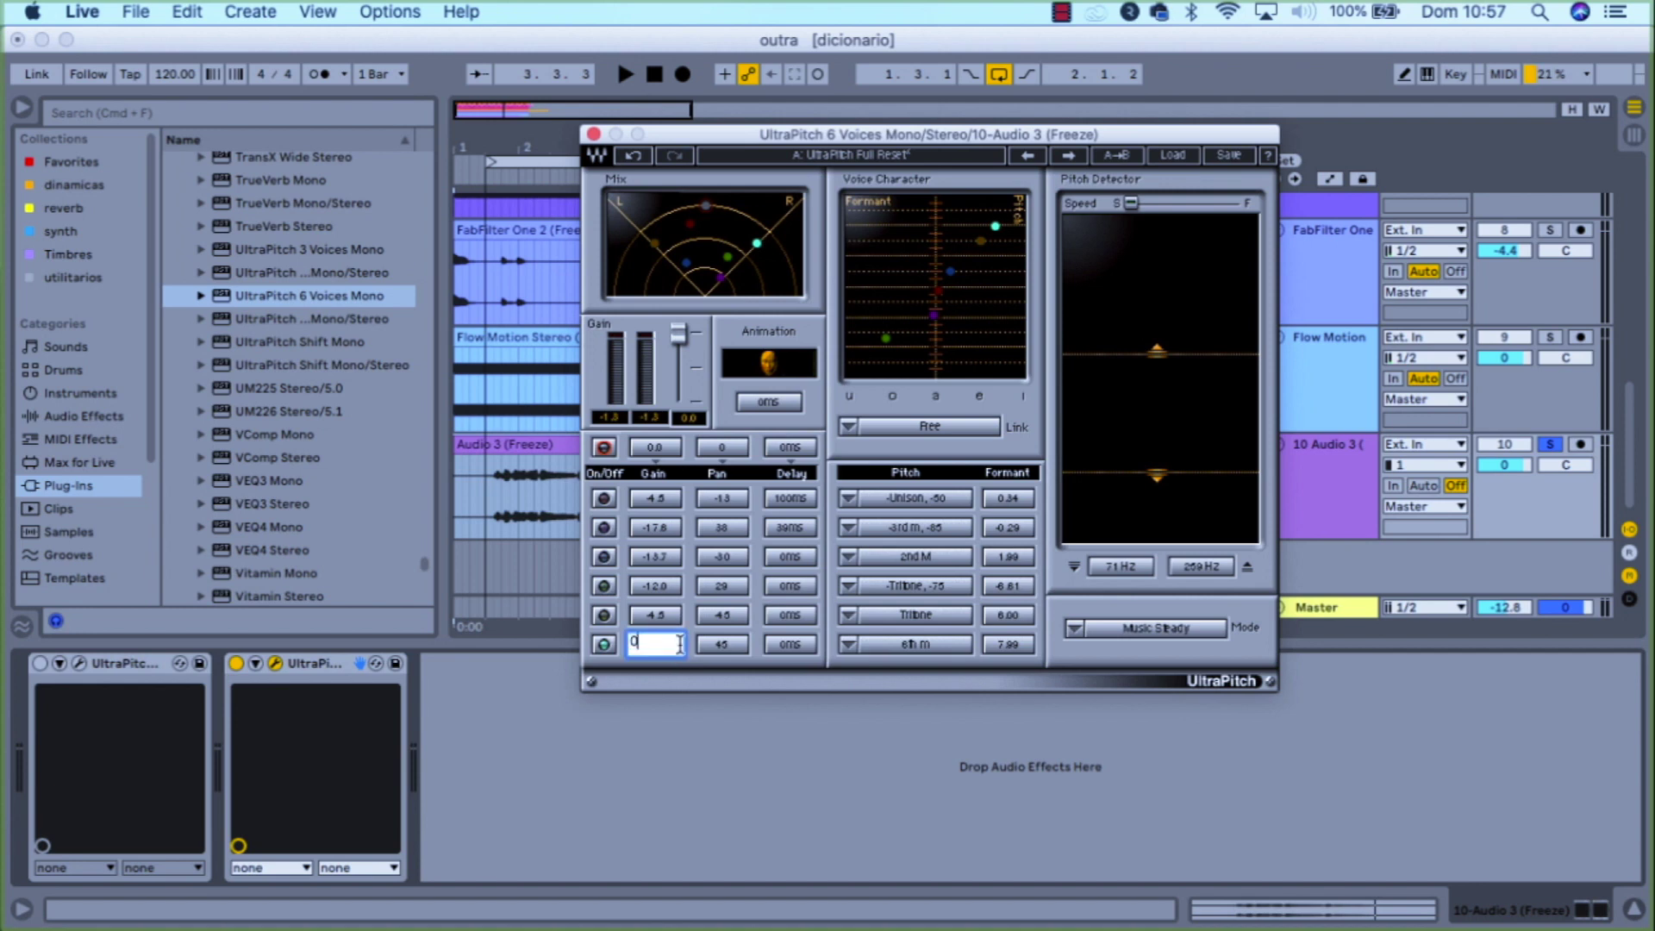
# Step: Set the sixth voice's pan, formant and gain to 0 and its pitch to -Octave
pyautogui.click(737, 648)
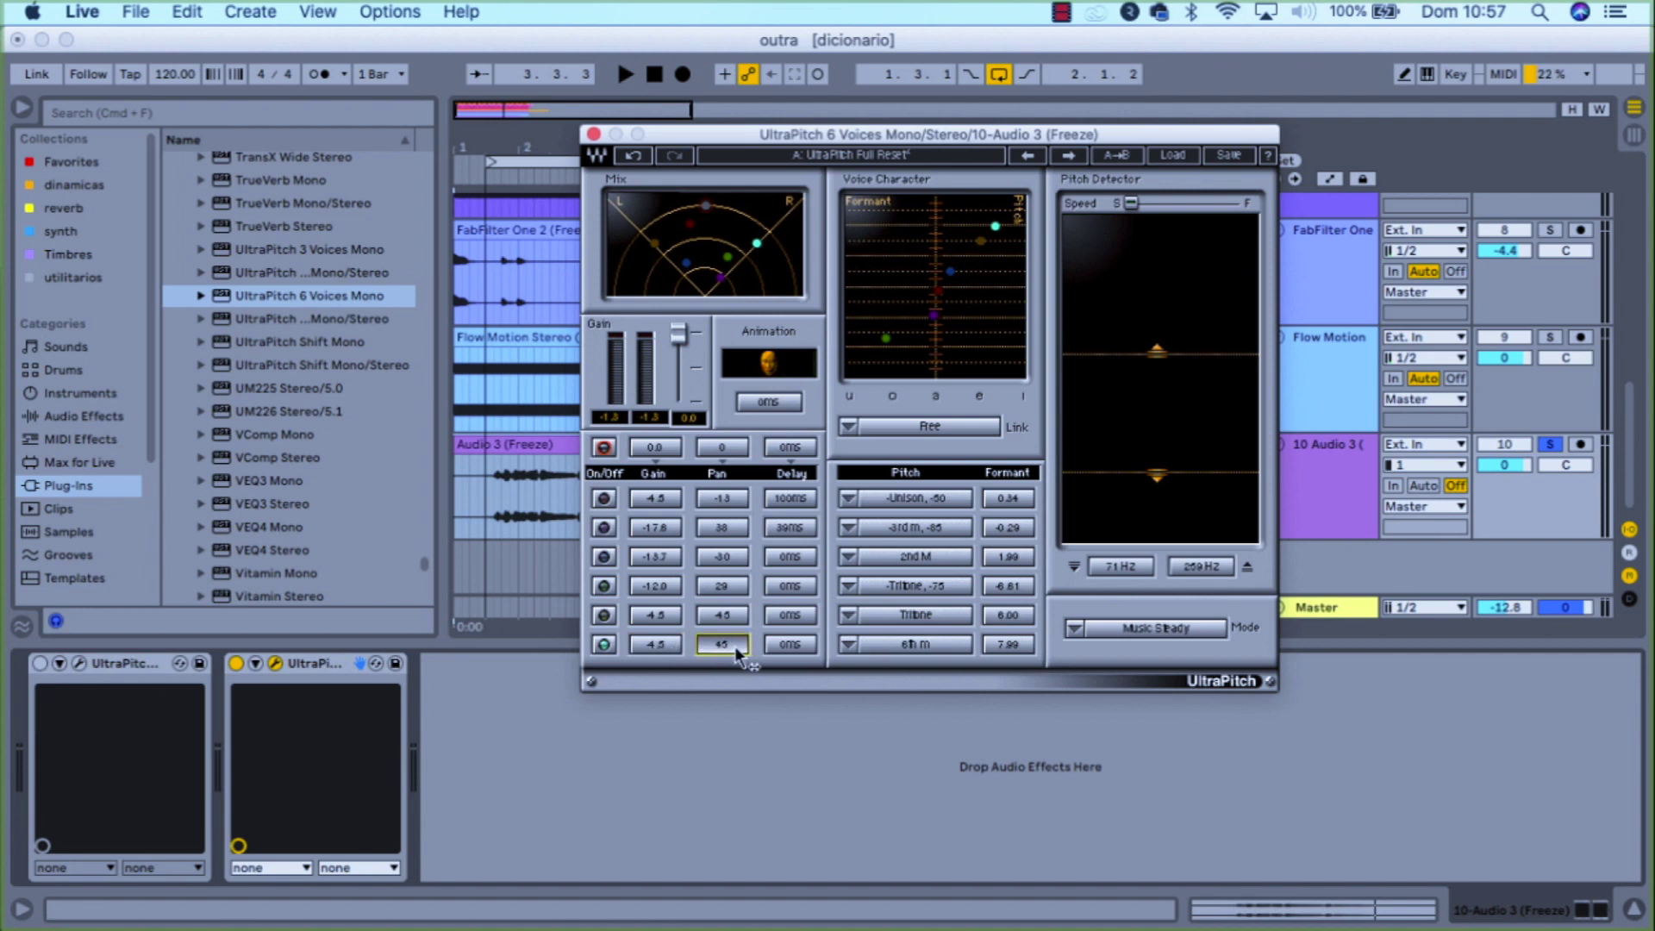
pyautogui.write('0')
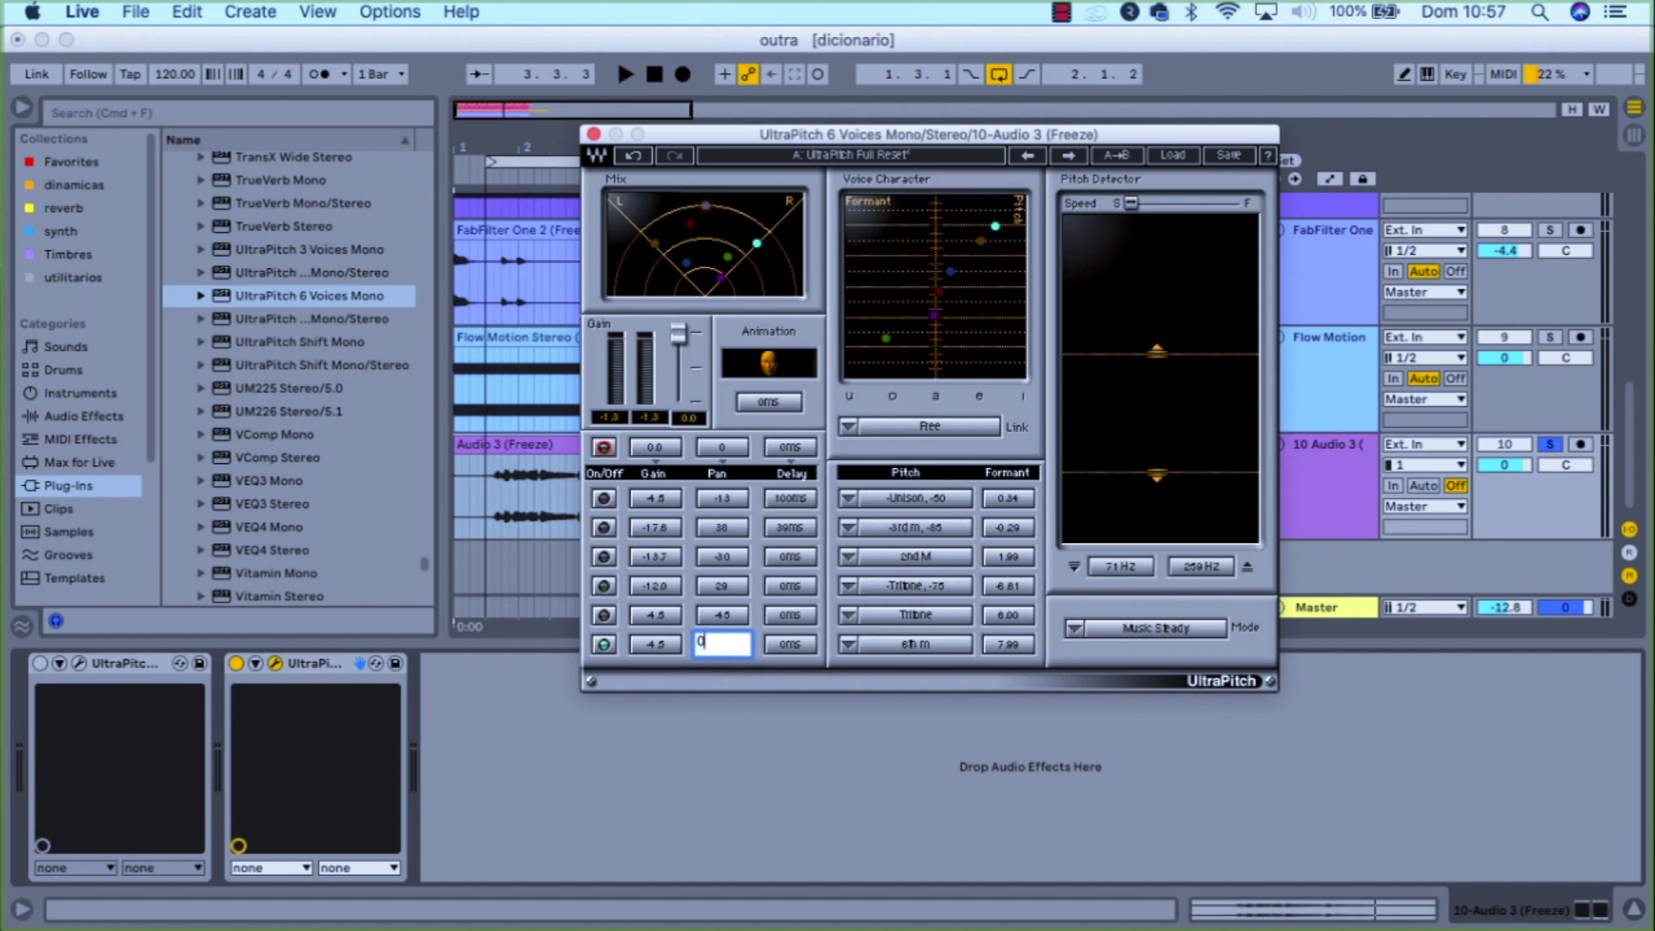
pyautogui.press('Return')
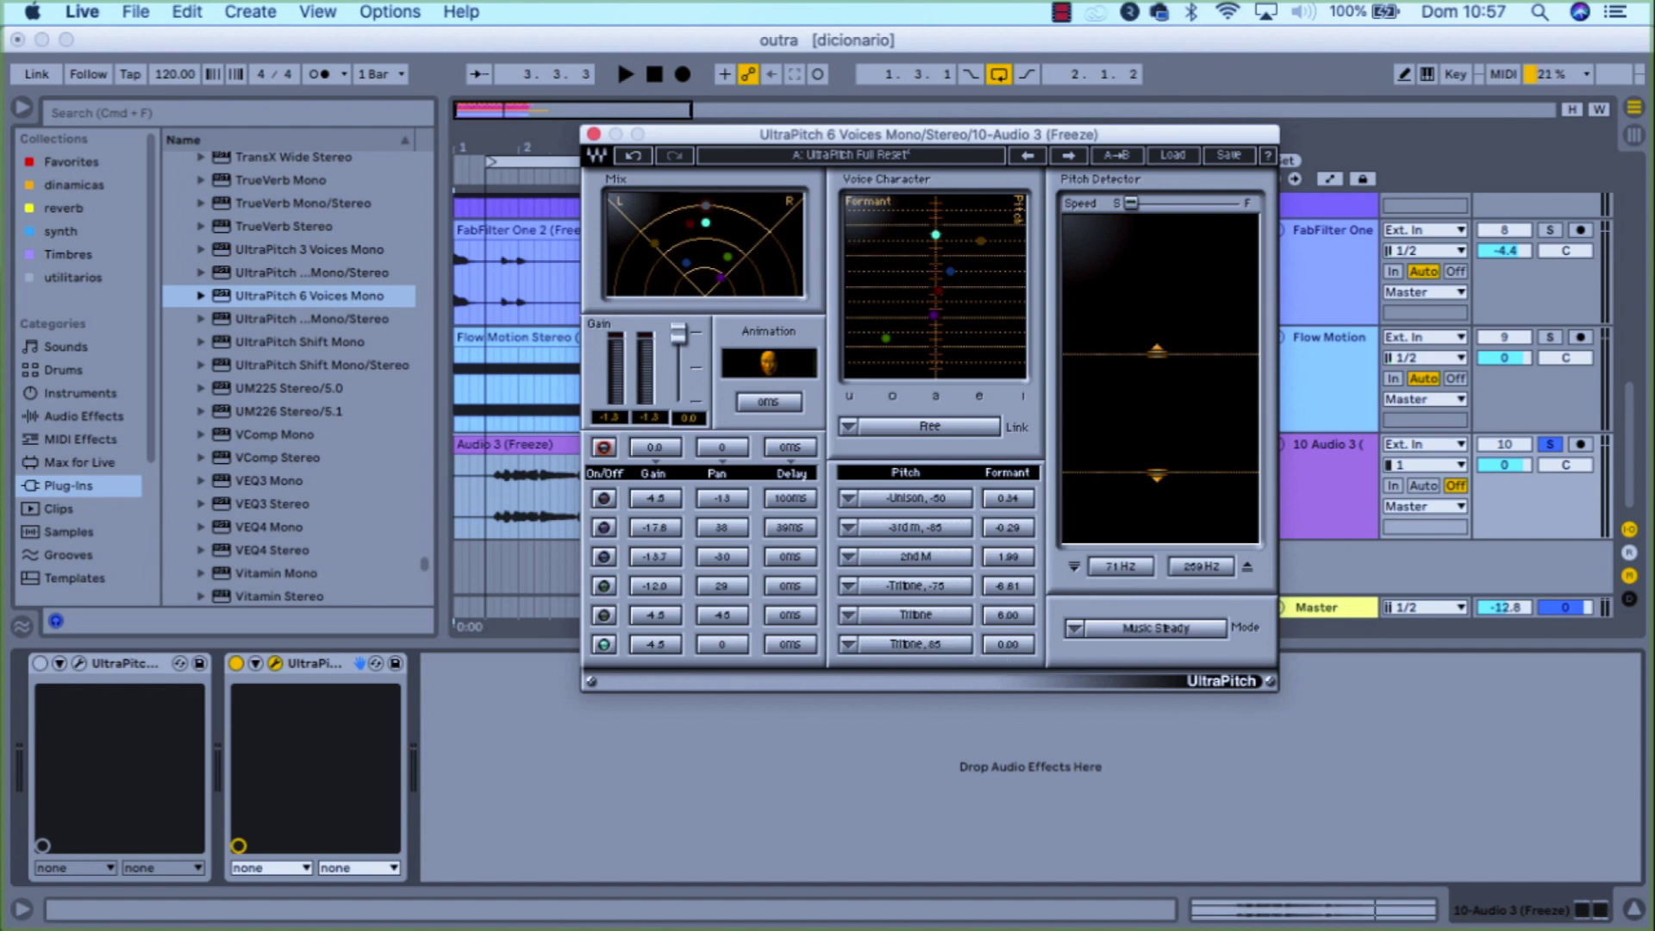
pyautogui.click(846, 648)
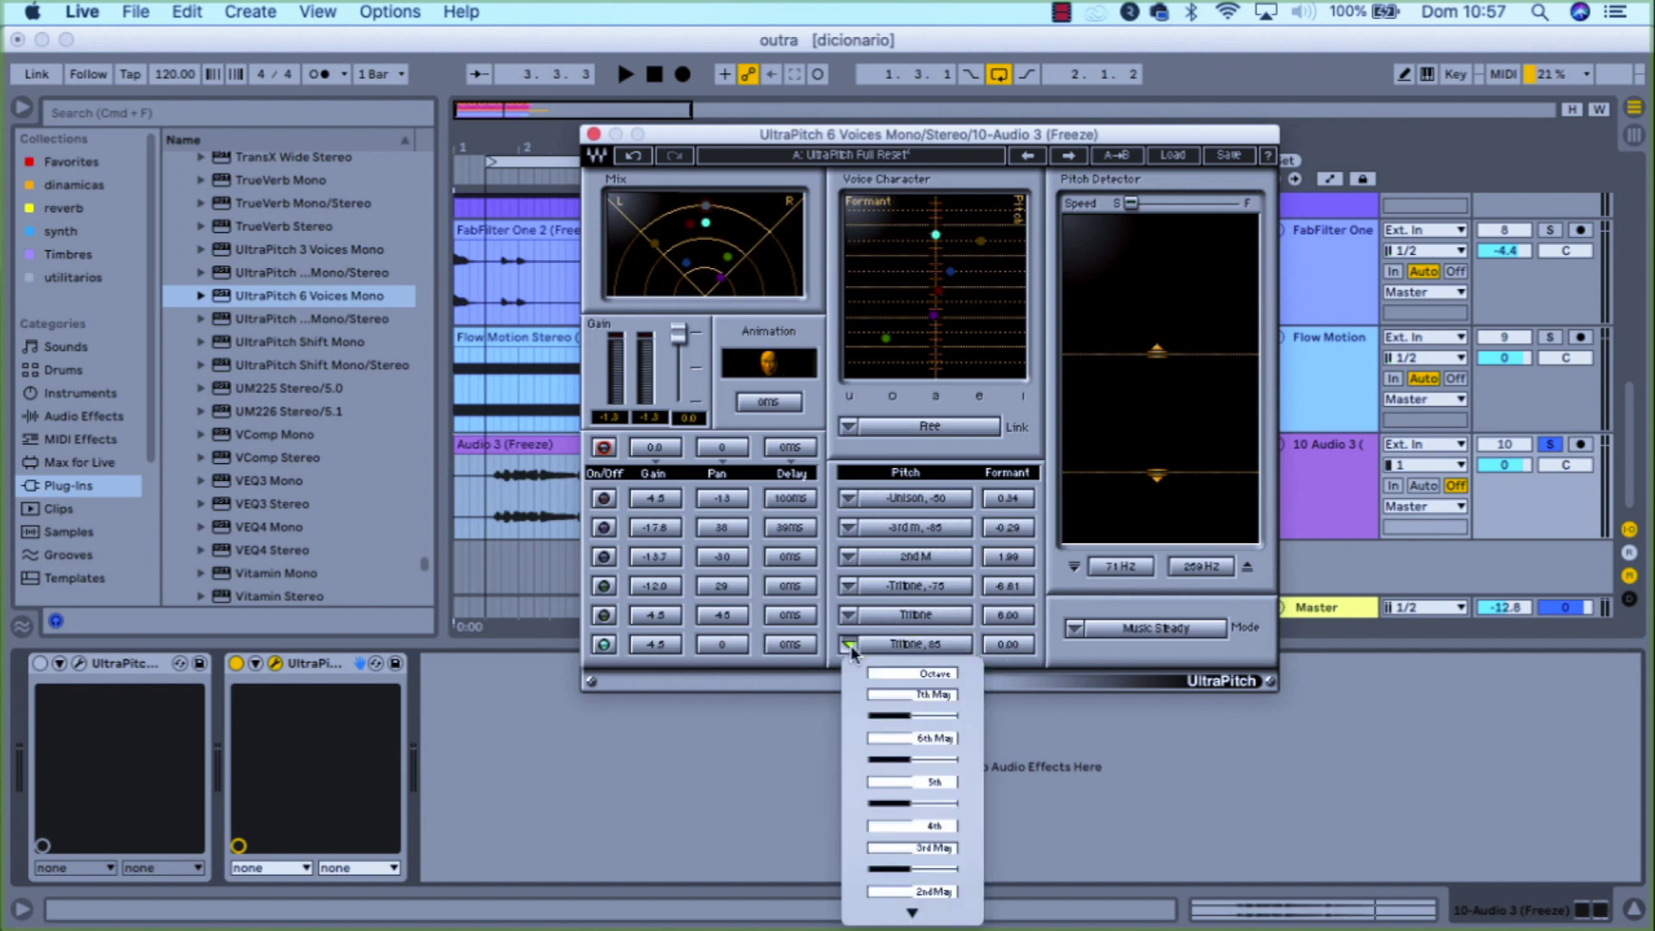
pyautogui.click(922, 800)
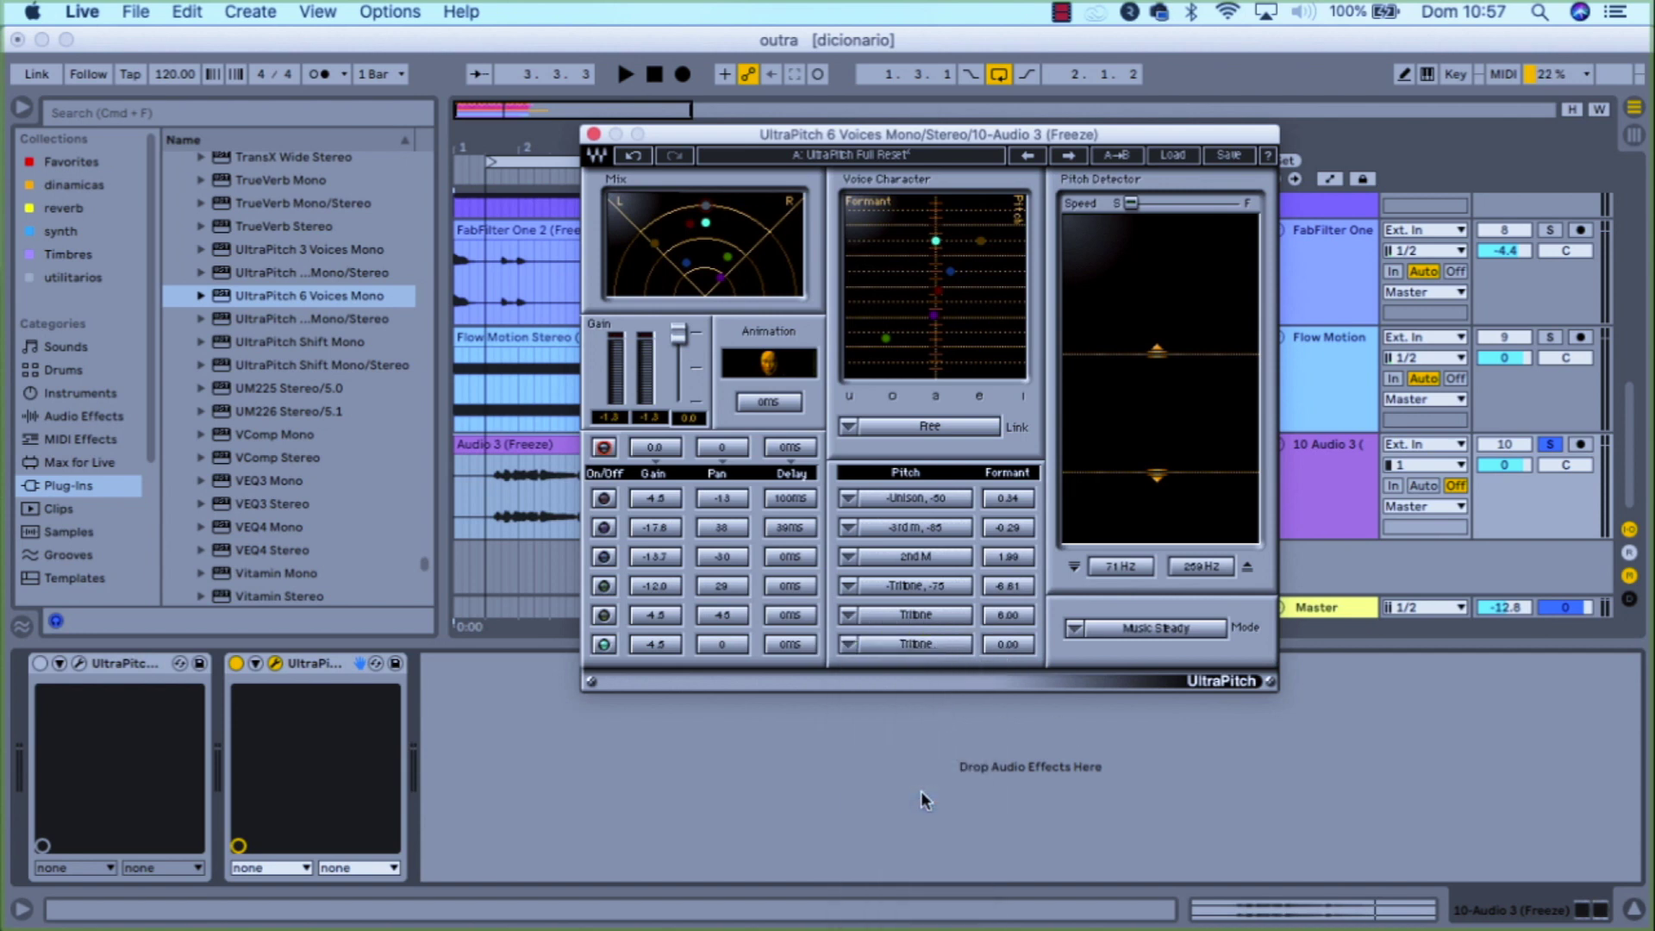
pyautogui.click(849, 646)
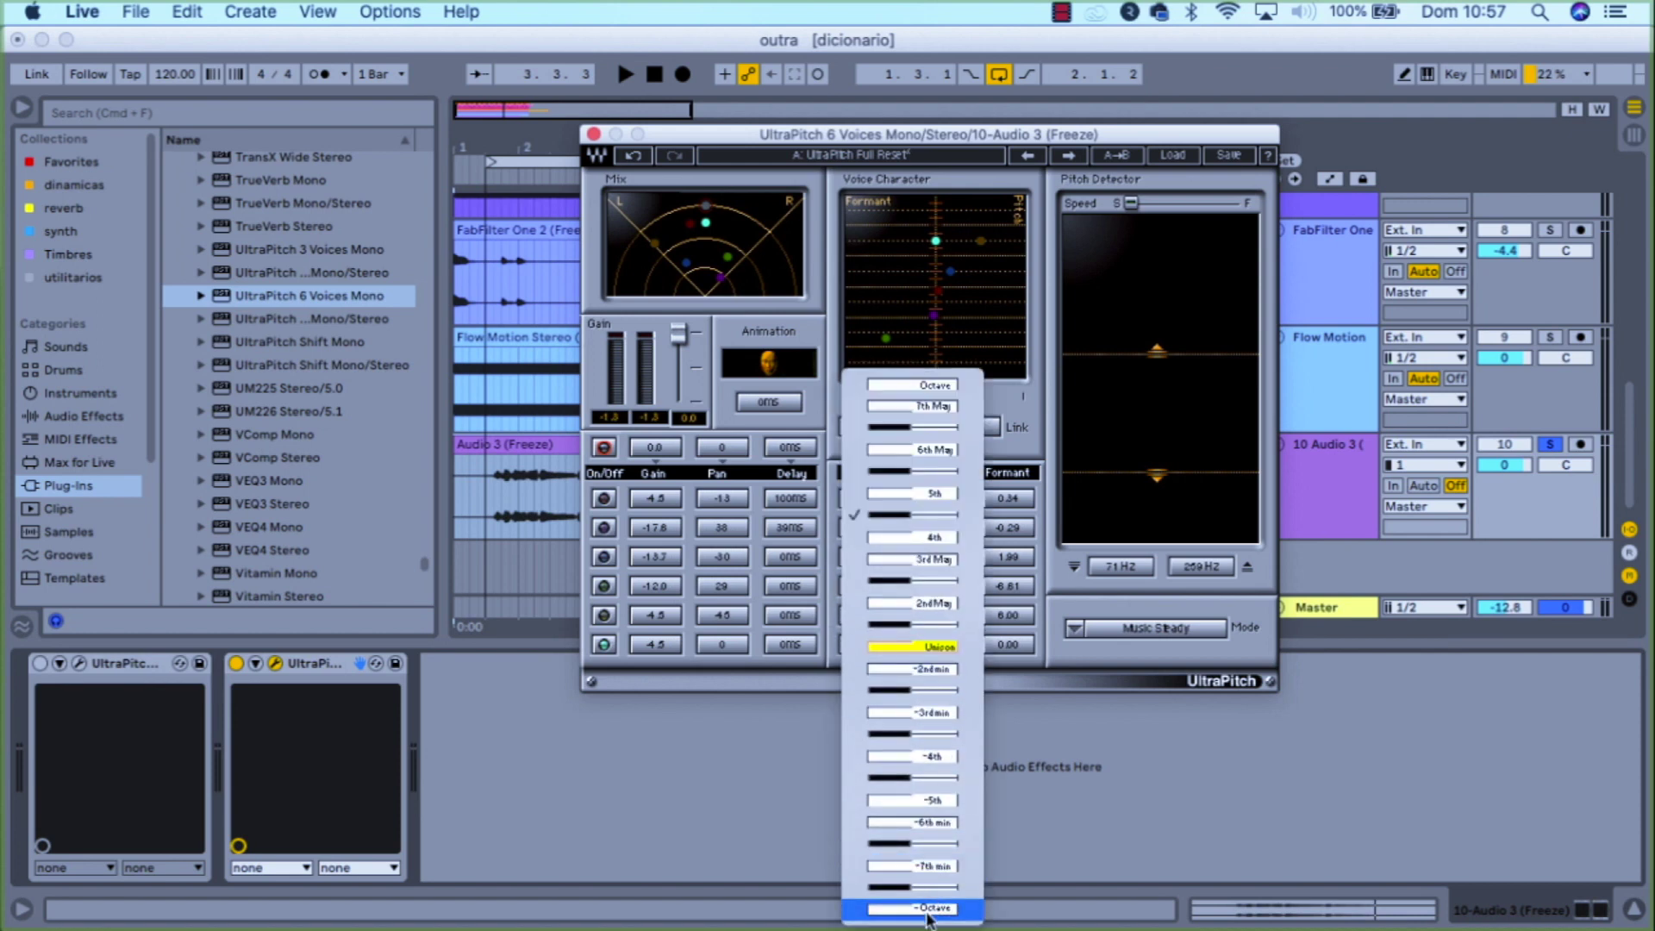
pyautogui.click(929, 909)
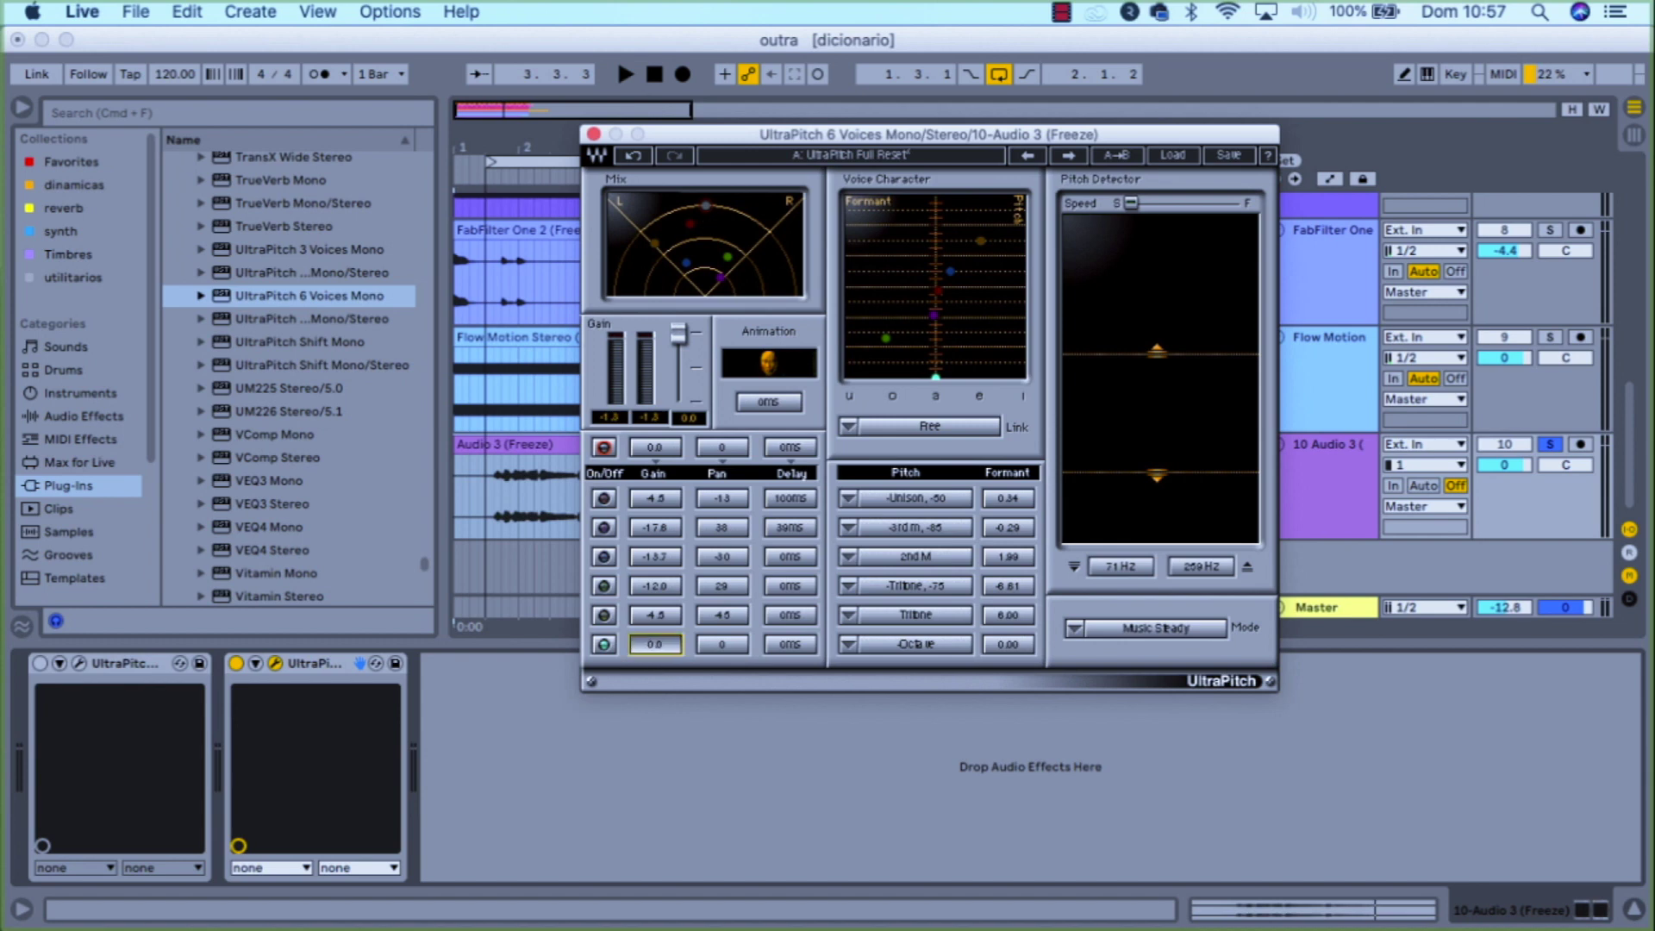
# Step: Play the track and lower the sixth voice's formant to -4.61
pyautogui.press('space')
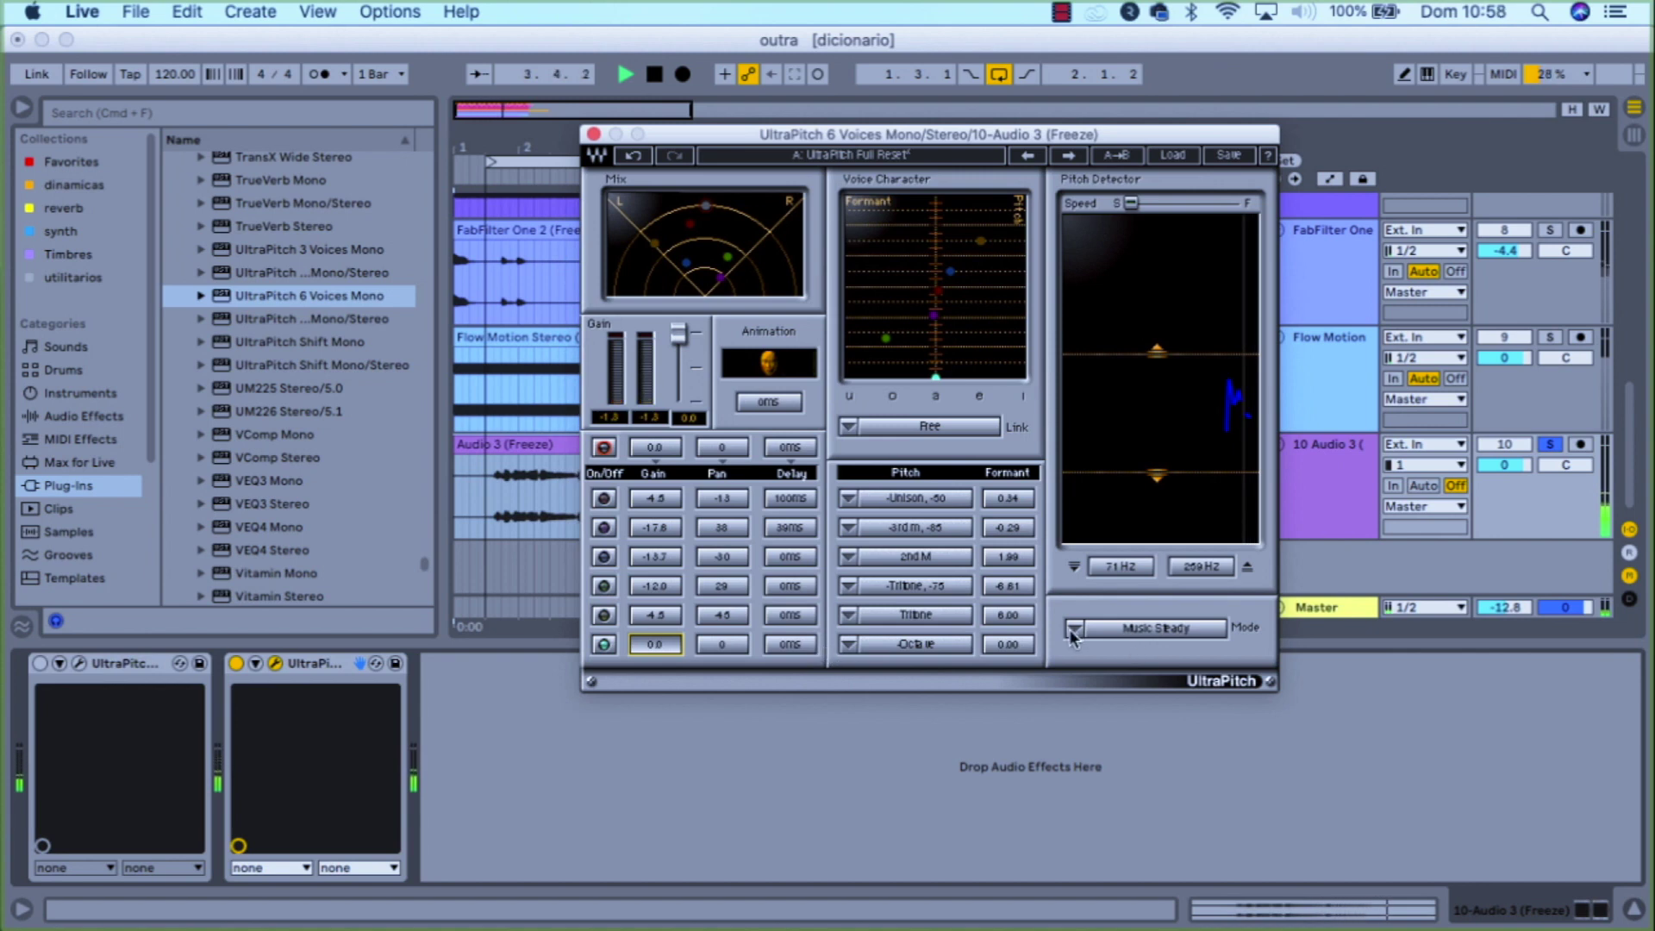
pyautogui.moveTo(1007, 644); pyautogui.dragTo(1007, 684)
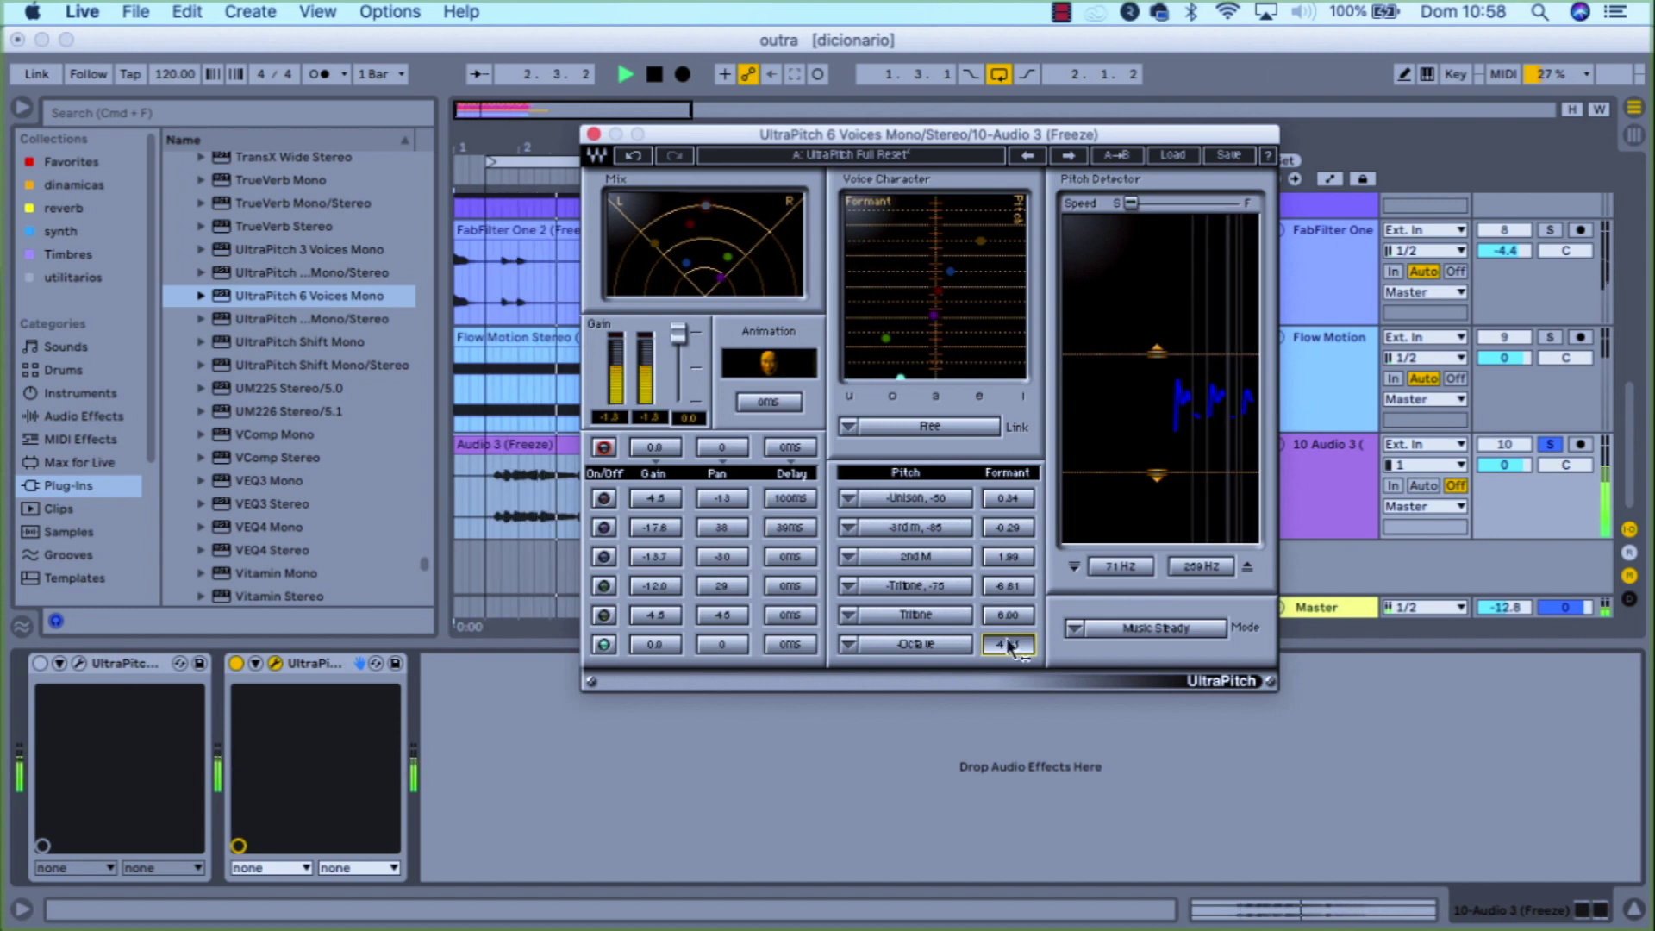
# Step: Turn on the fifth voice and set its gain and pan to 0
pyautogui.click(605, 615)
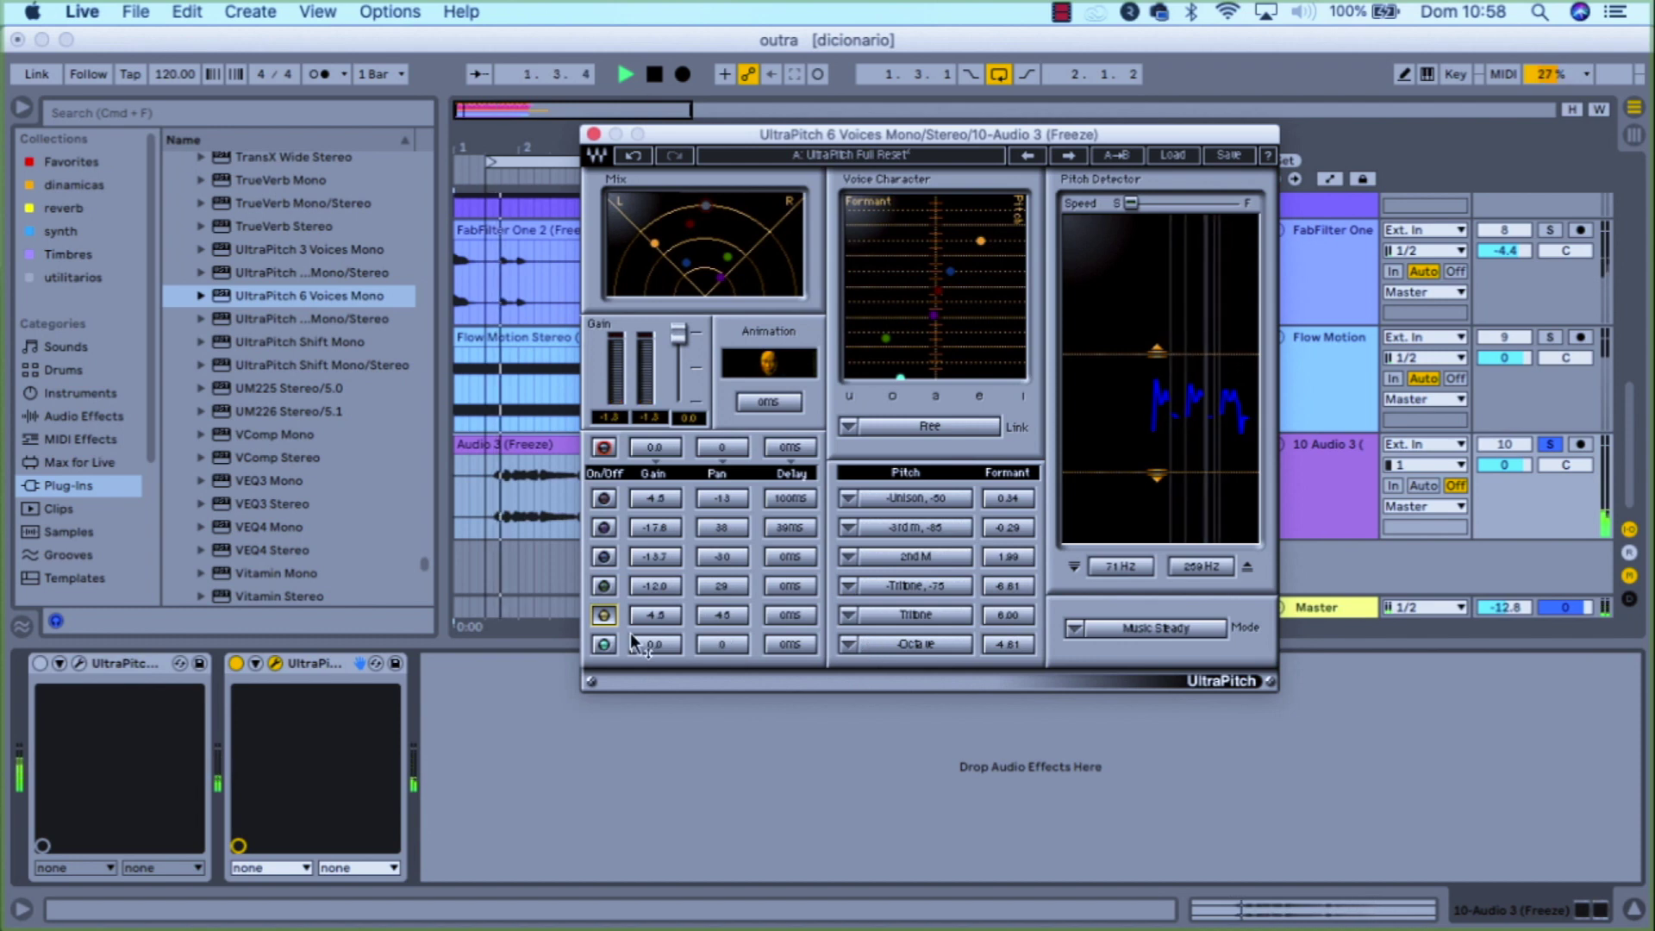
pyautogui.click(653, 613)
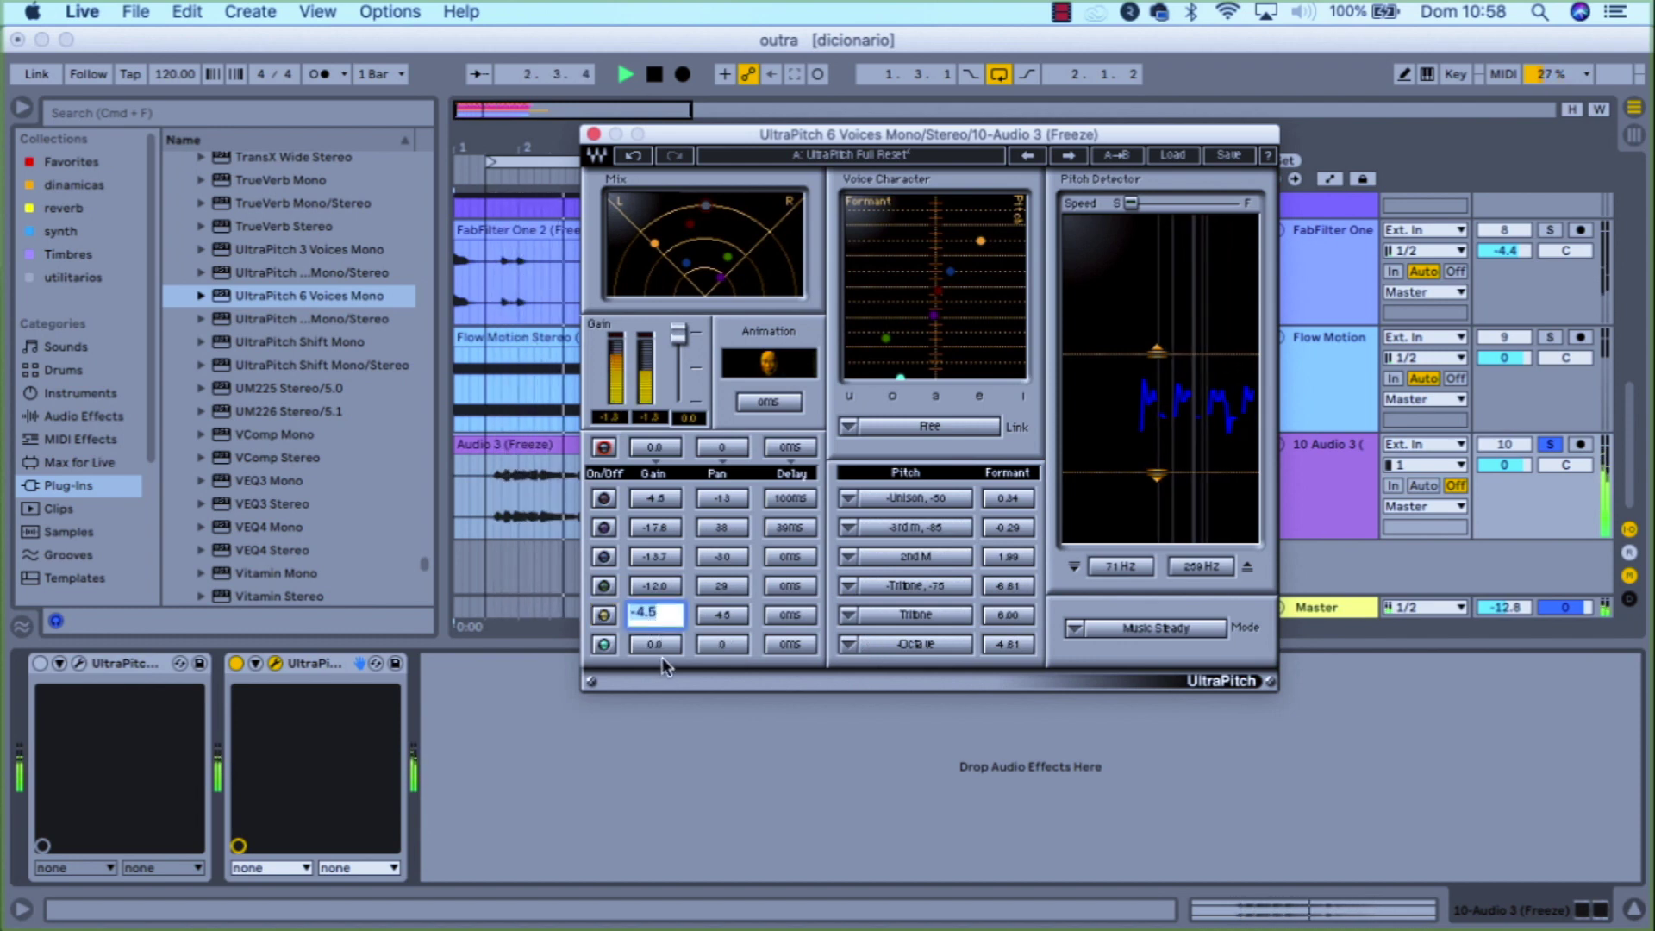
pyautogui.write('0')
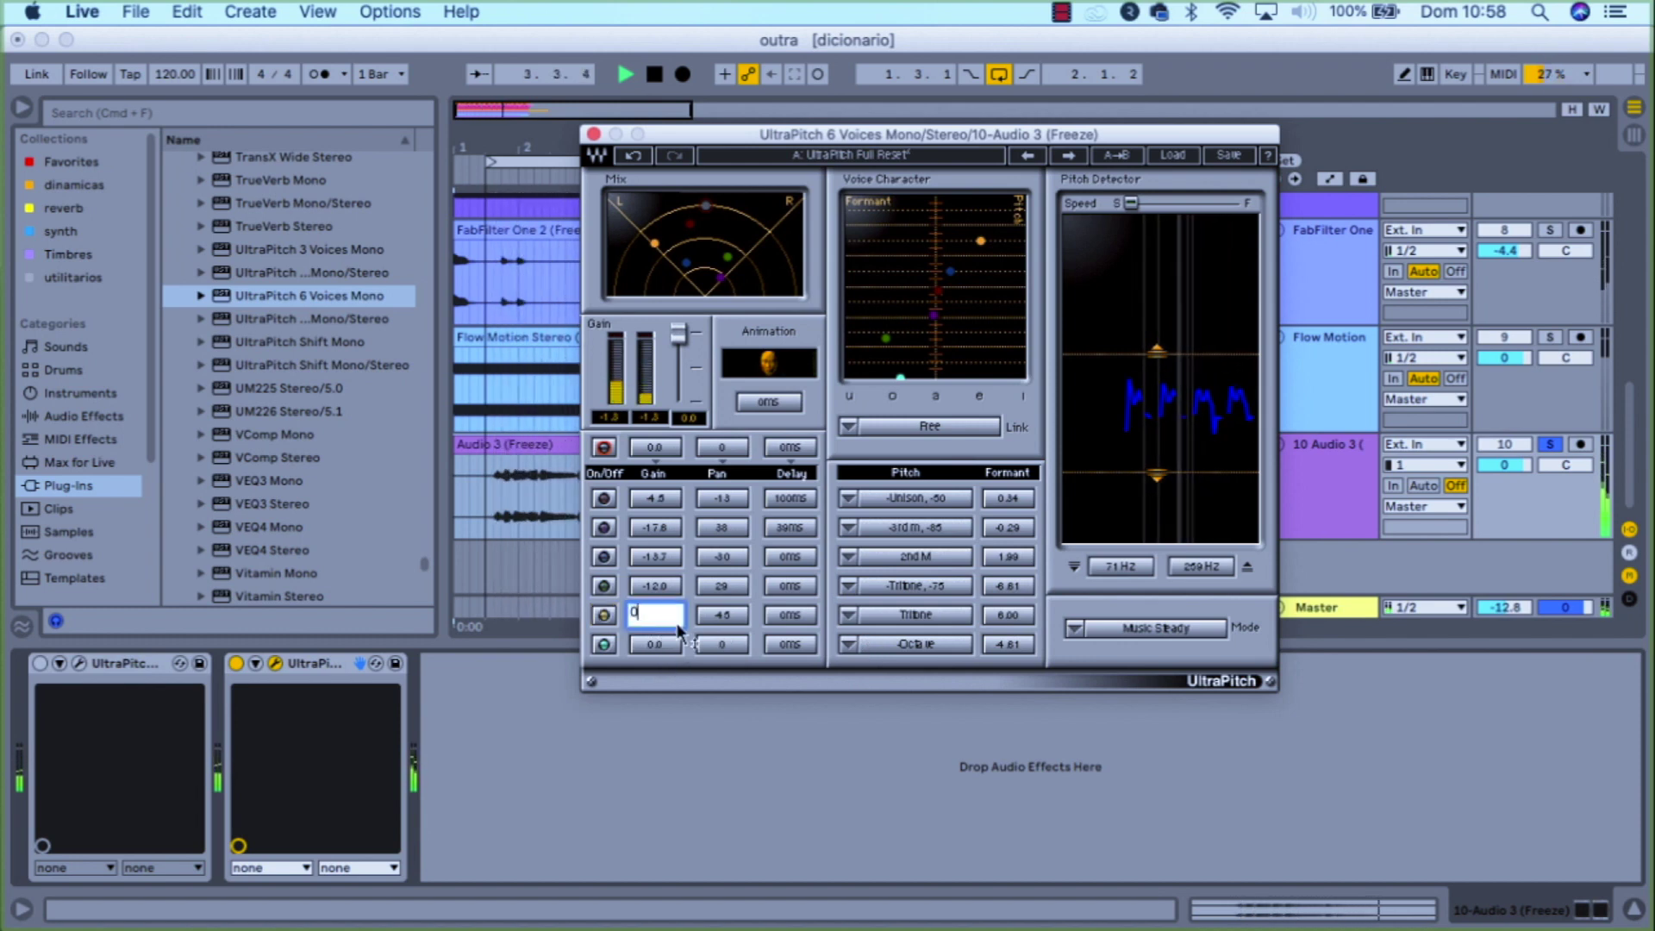
pyautogui.click(727, 615)
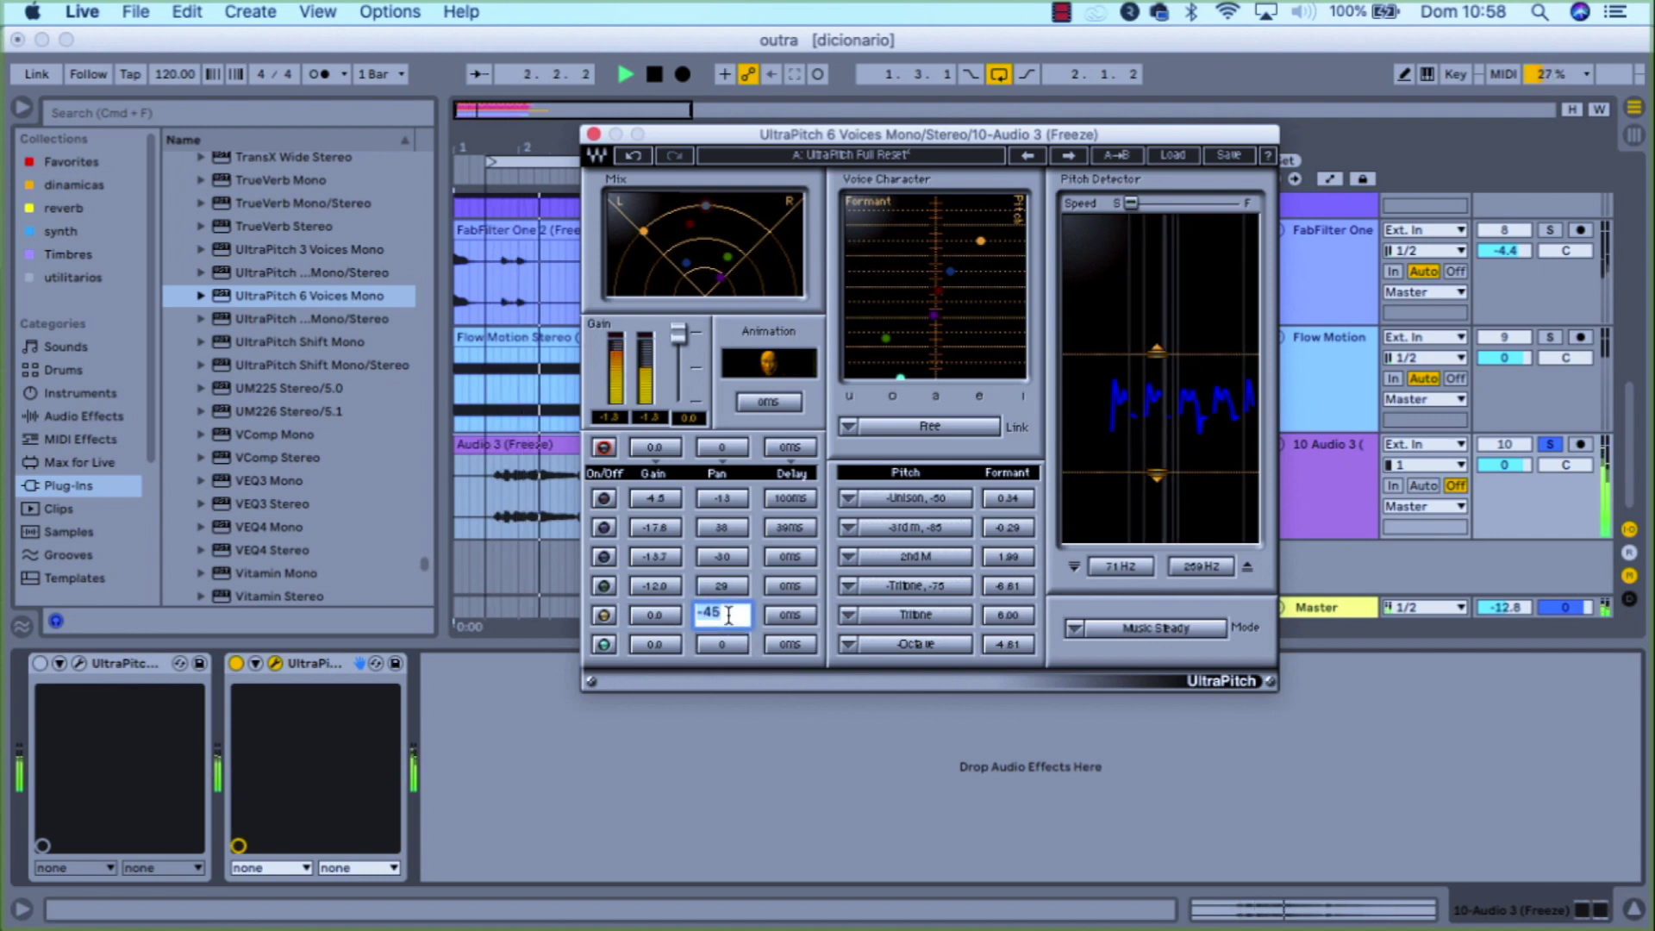
pyautogui.write('0')
pyautogui.press('Return')
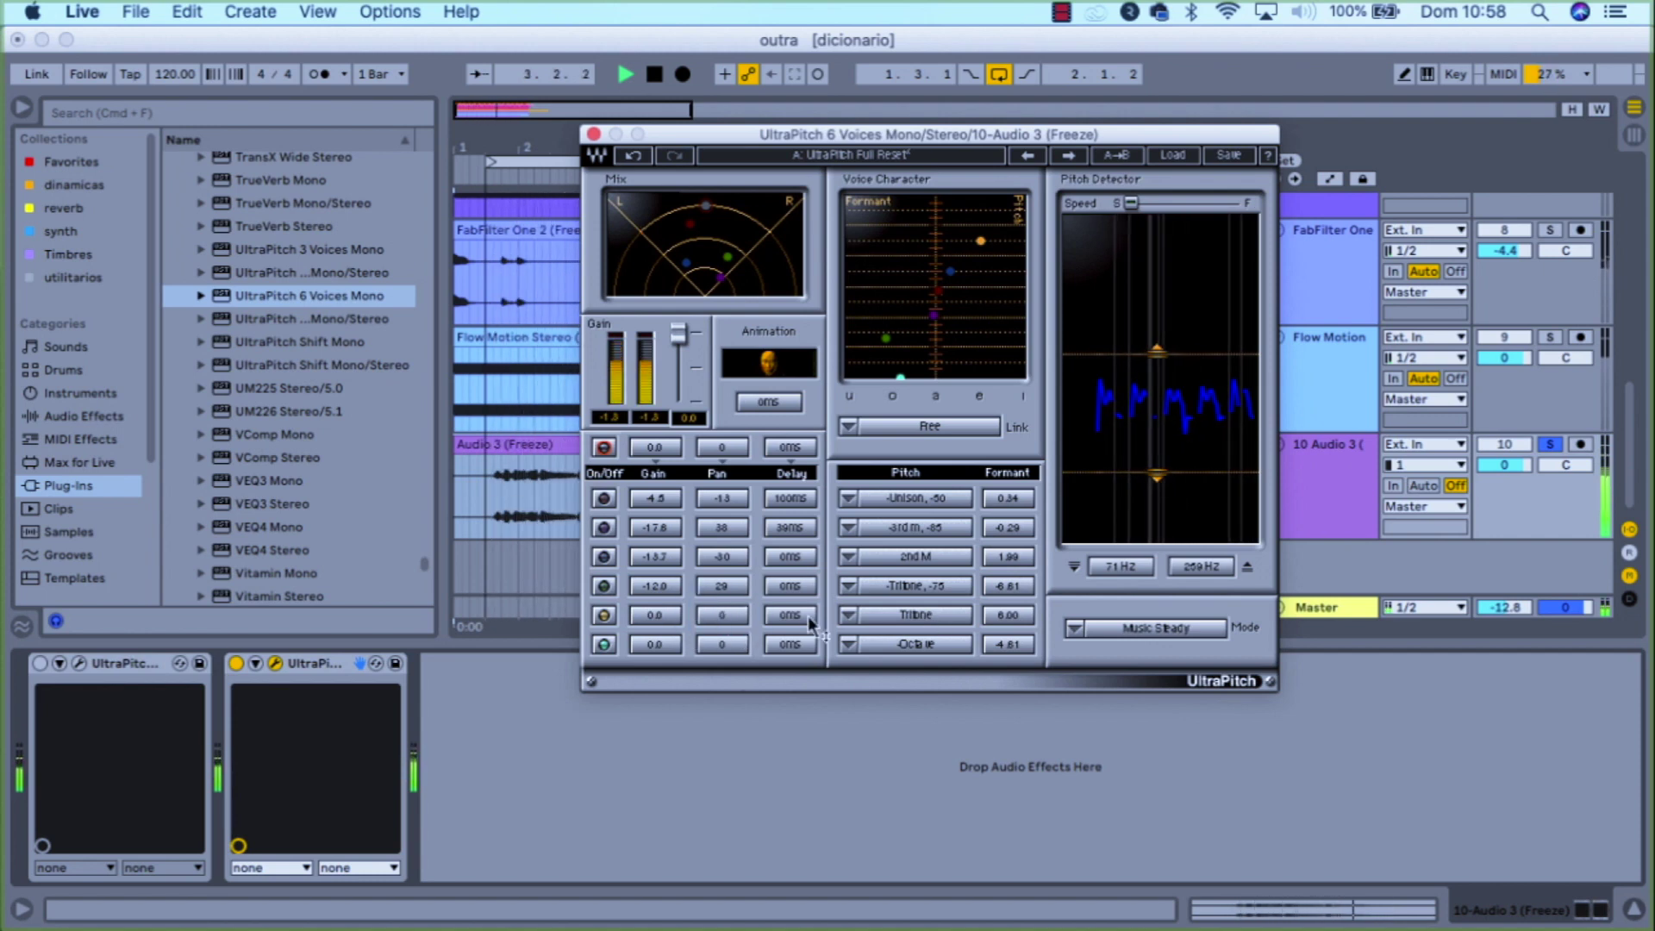
# Step: Set the fifth voice's pitch to -4th and its formant to 0
pyautogui.click(849, 620)
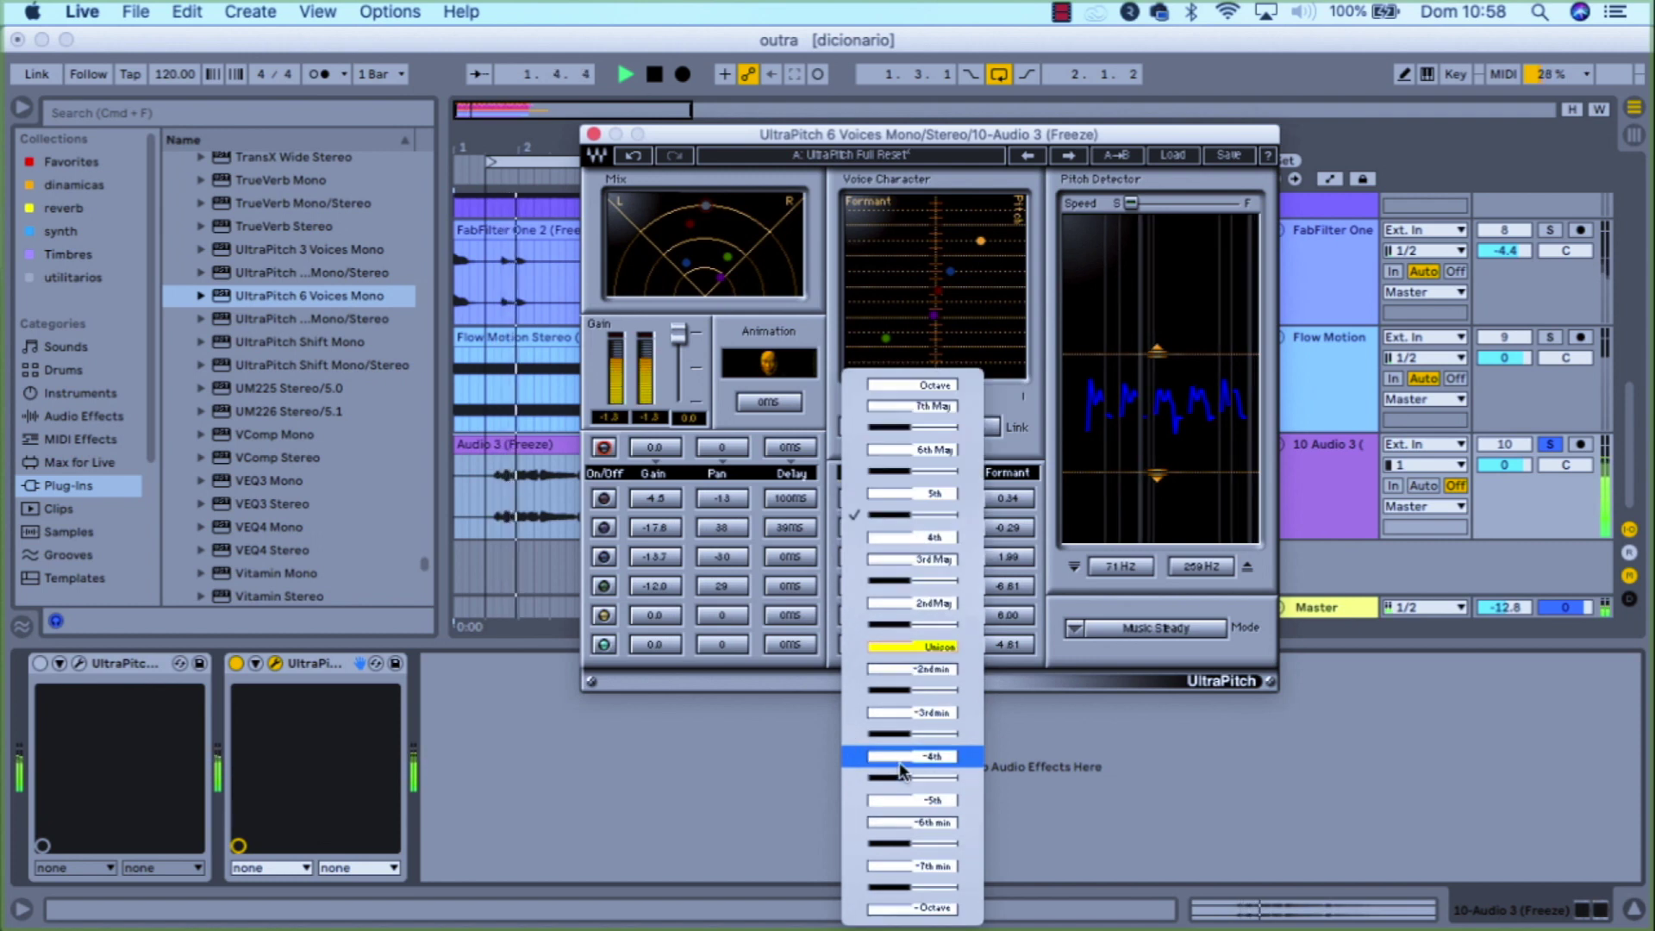
pyautogui.click(929, 756)
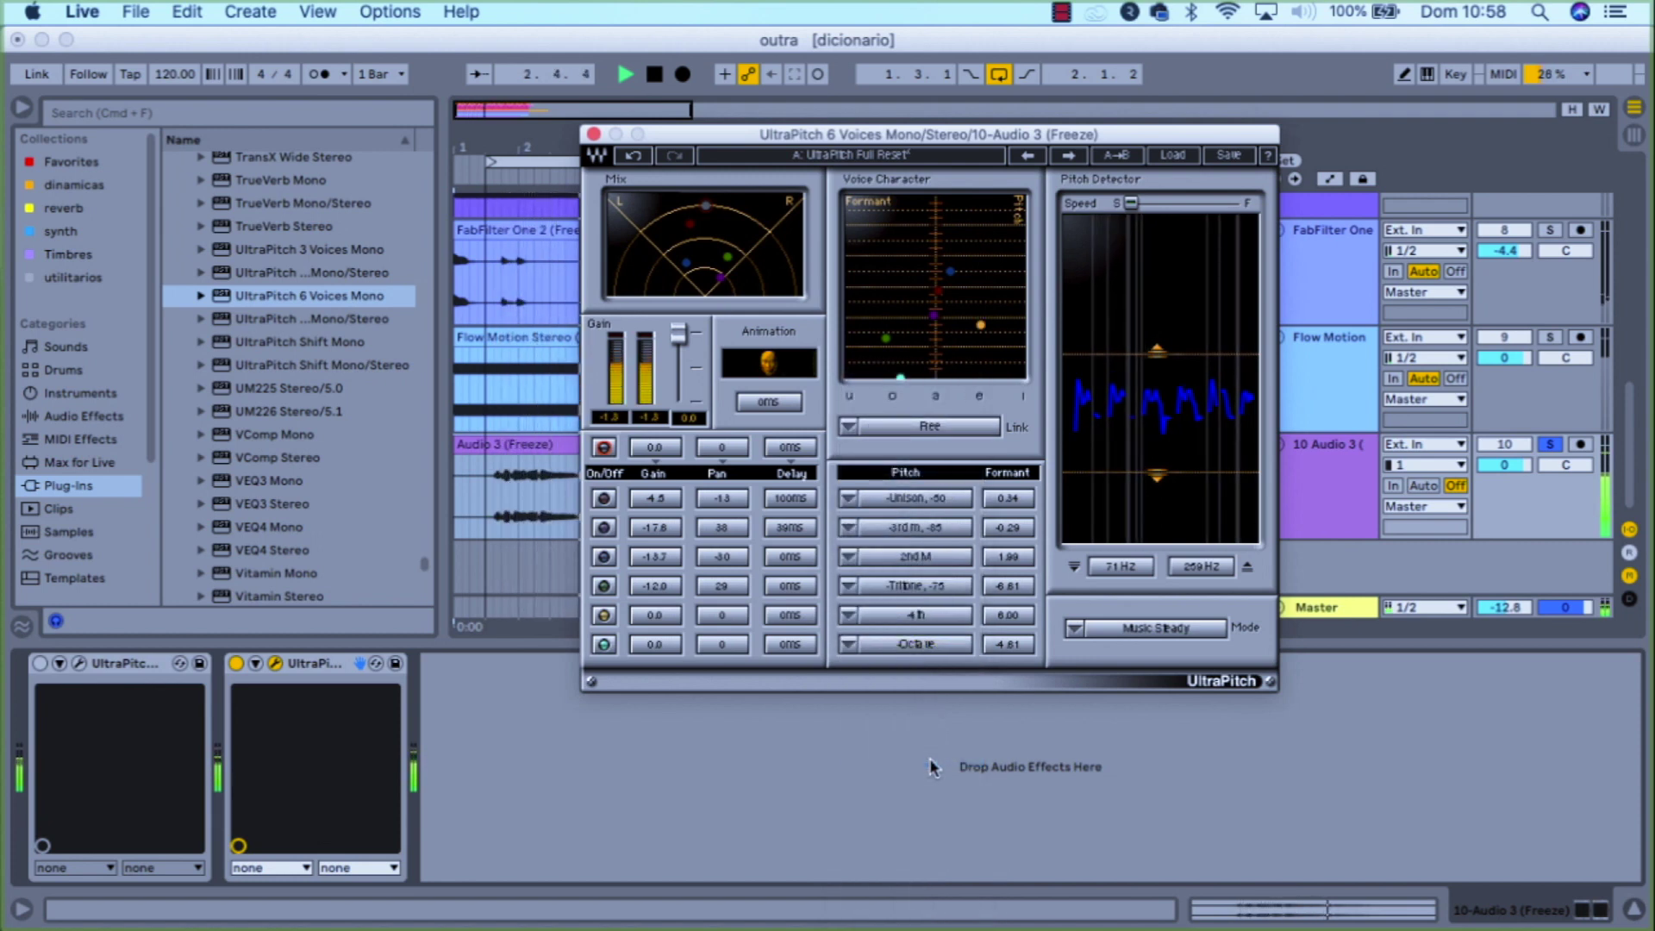
pyautogui.click(1010, 615)
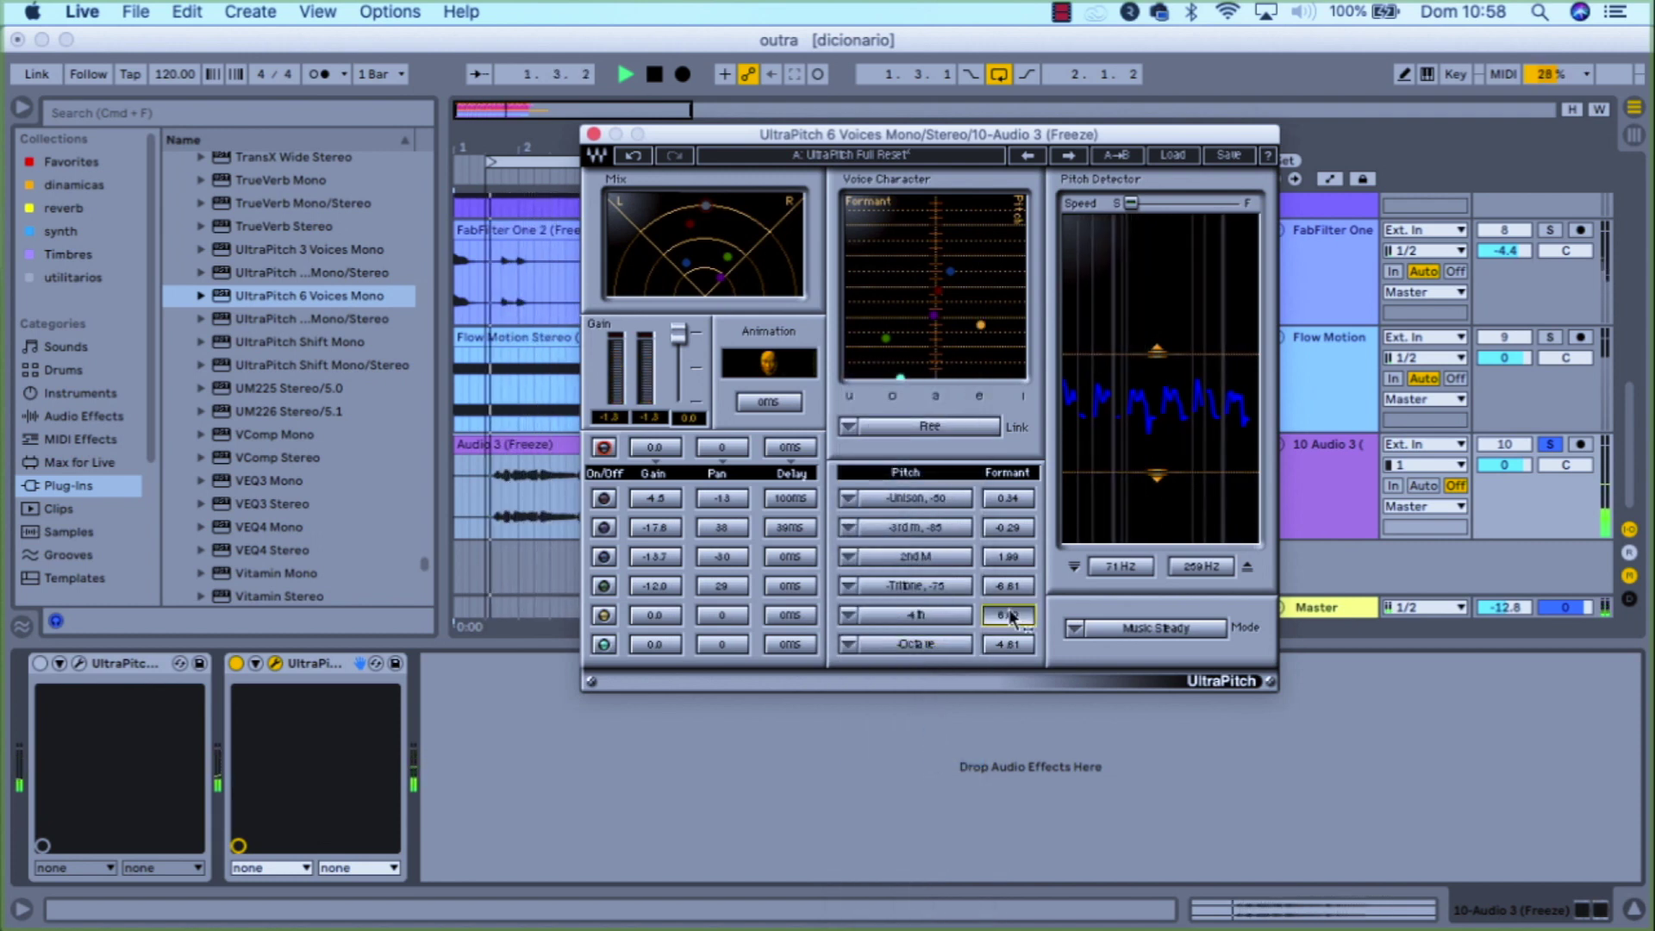
pyautogui.write('0')
pyautogui.press('Return')
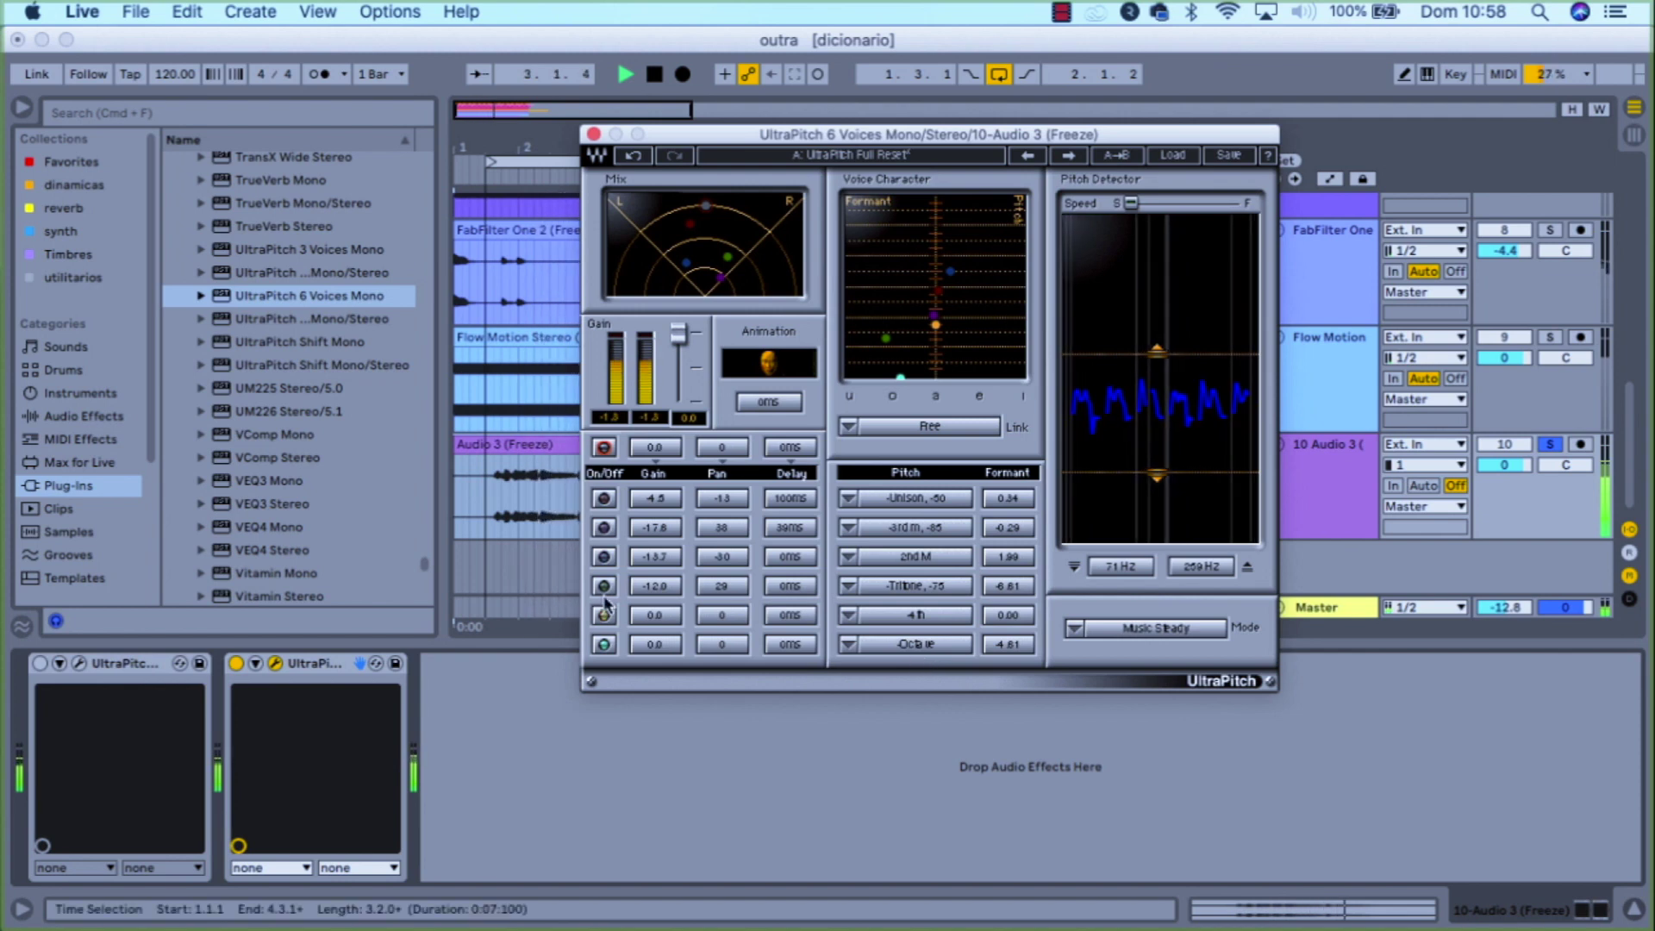
pyautogui.click(655, 585)
pyautogui.write('0')
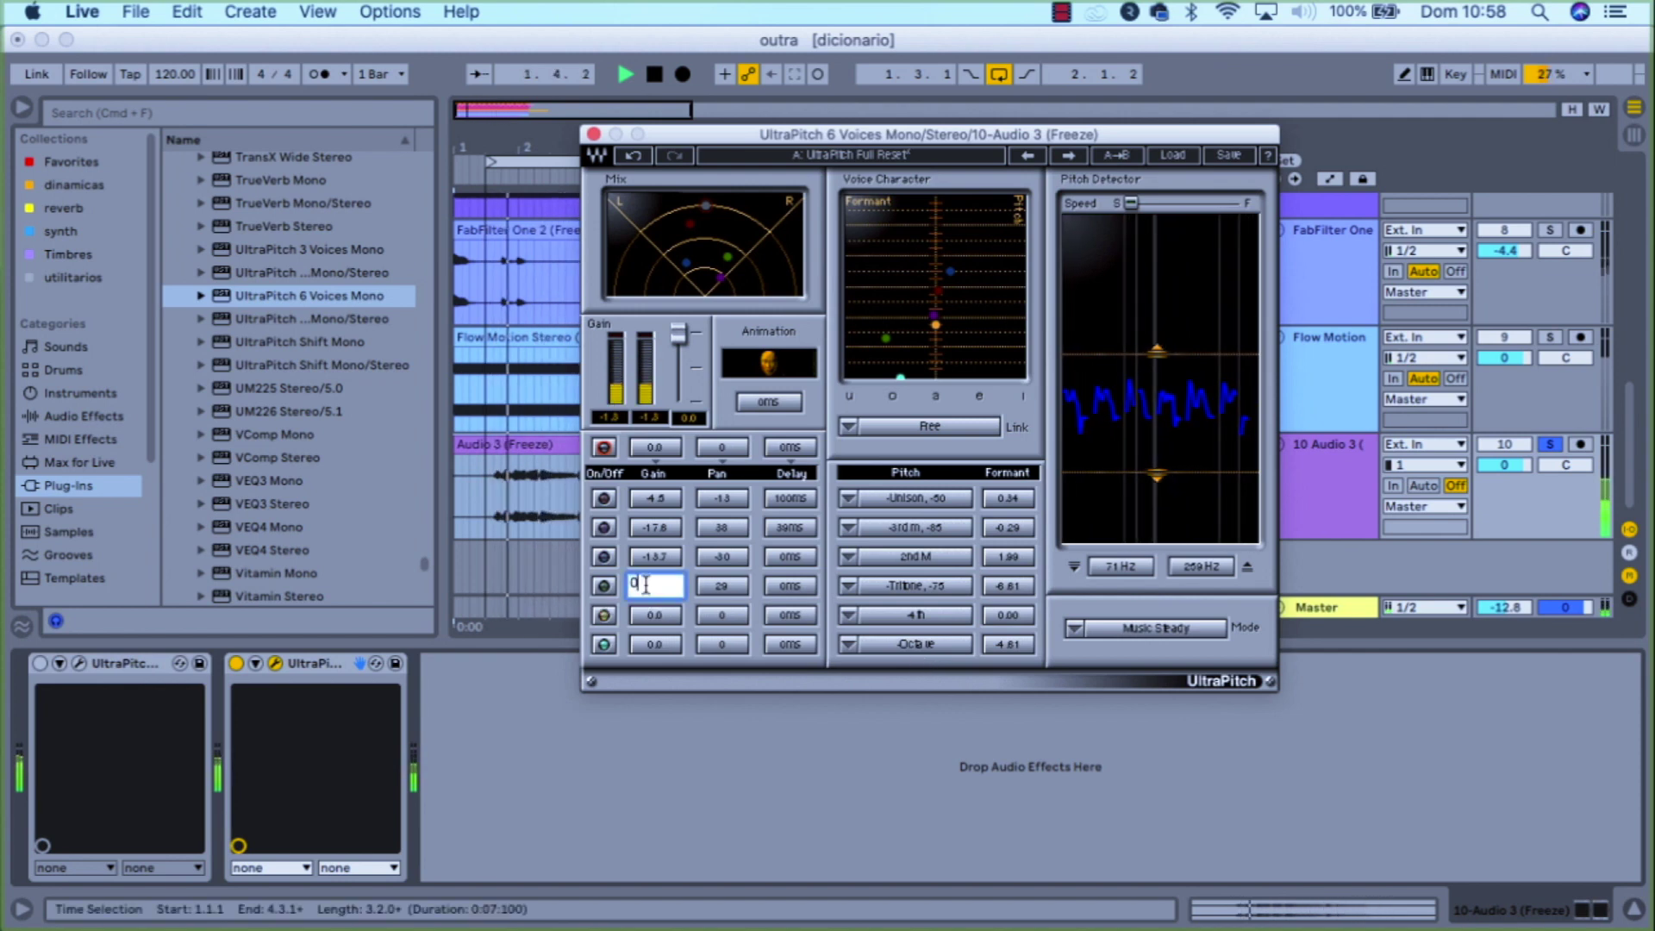
pyautogui.click(740, 589)
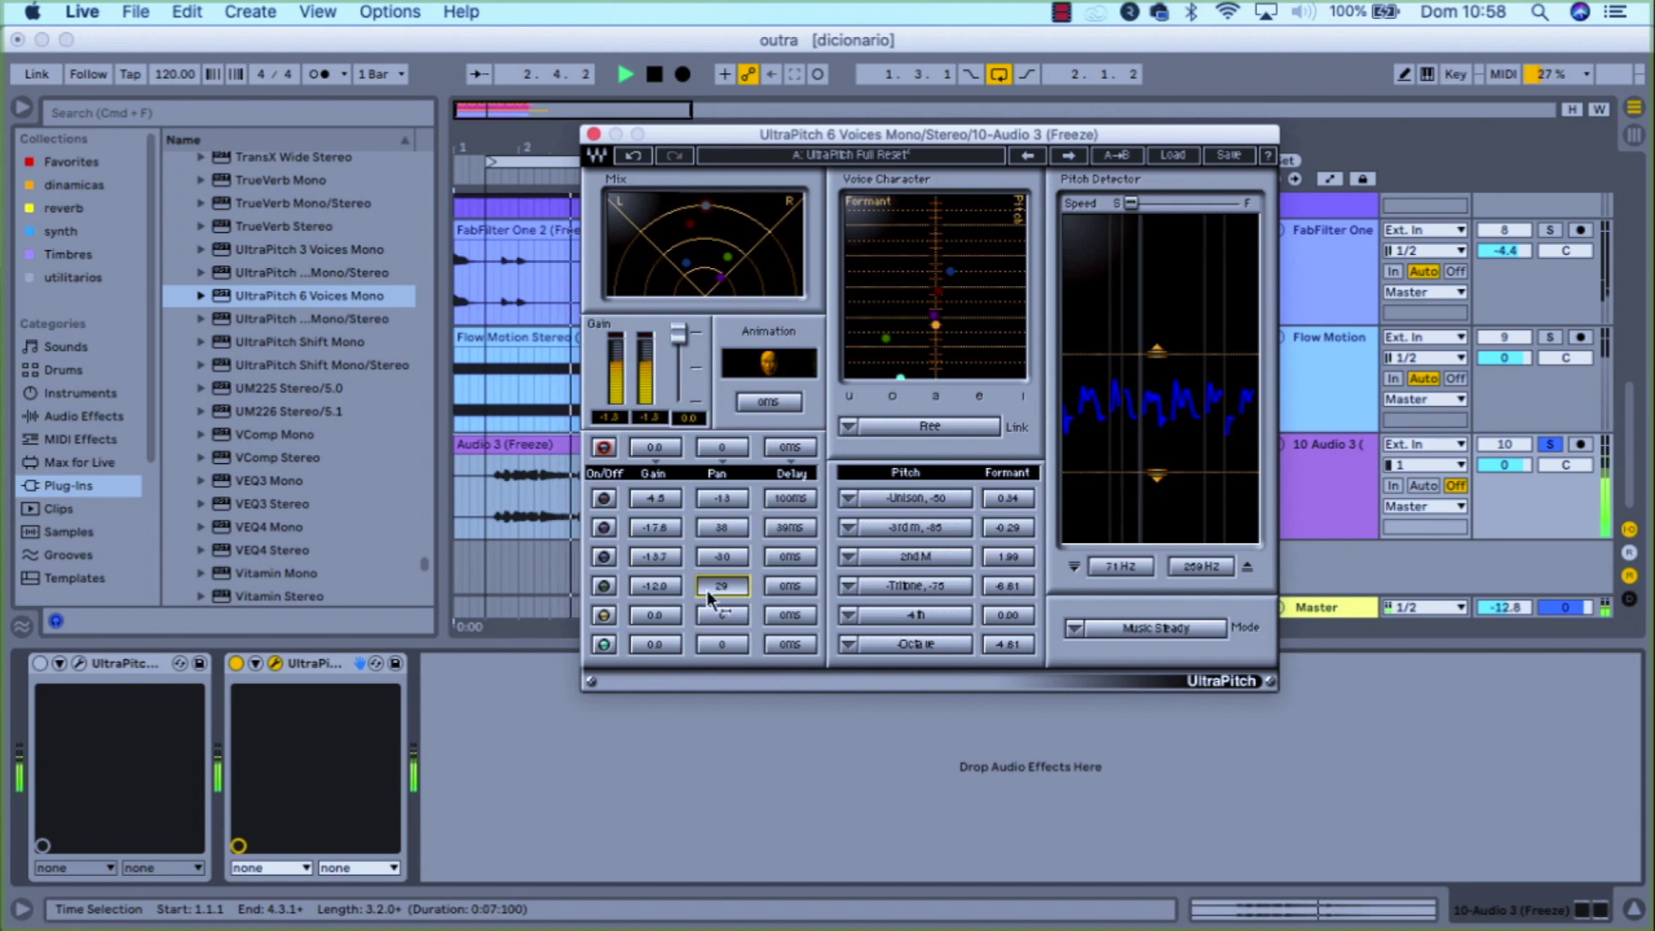
# Step: Set the fourth voice's gain and pan to 0 and turn the voice on
pyautogui.click(648, 589)
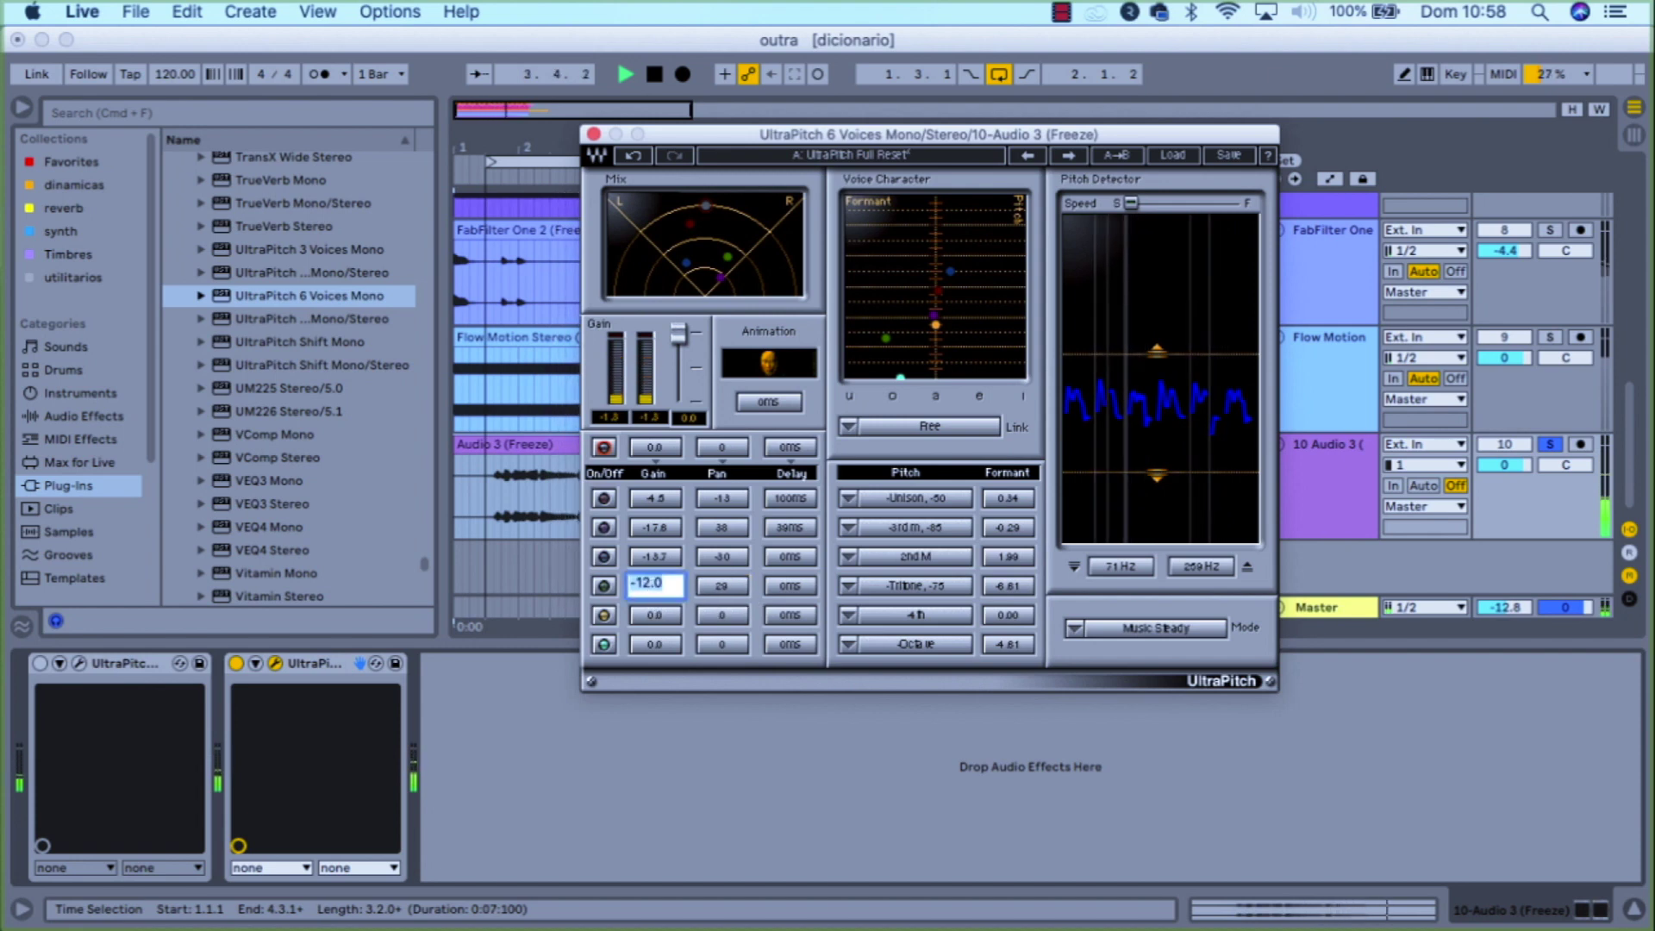
pyautogui.write('0')
pyautogui.press('Tab')
pyautogui.write('0')
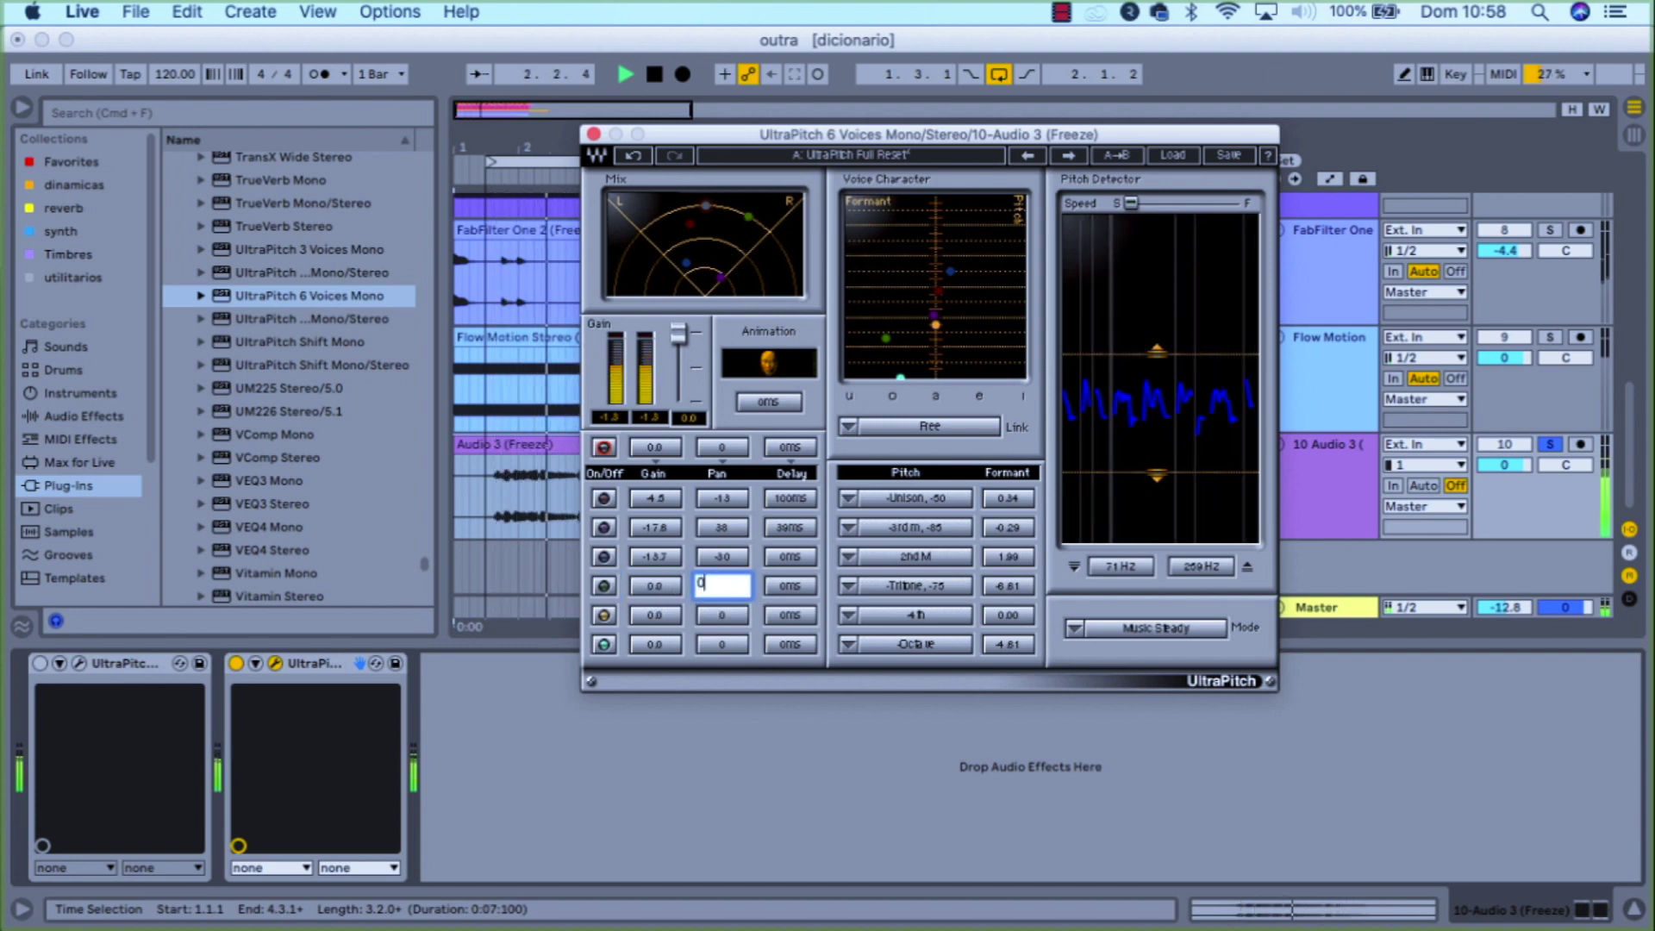
pyautogui.press('Return')
pyautogui.click(603, 586)
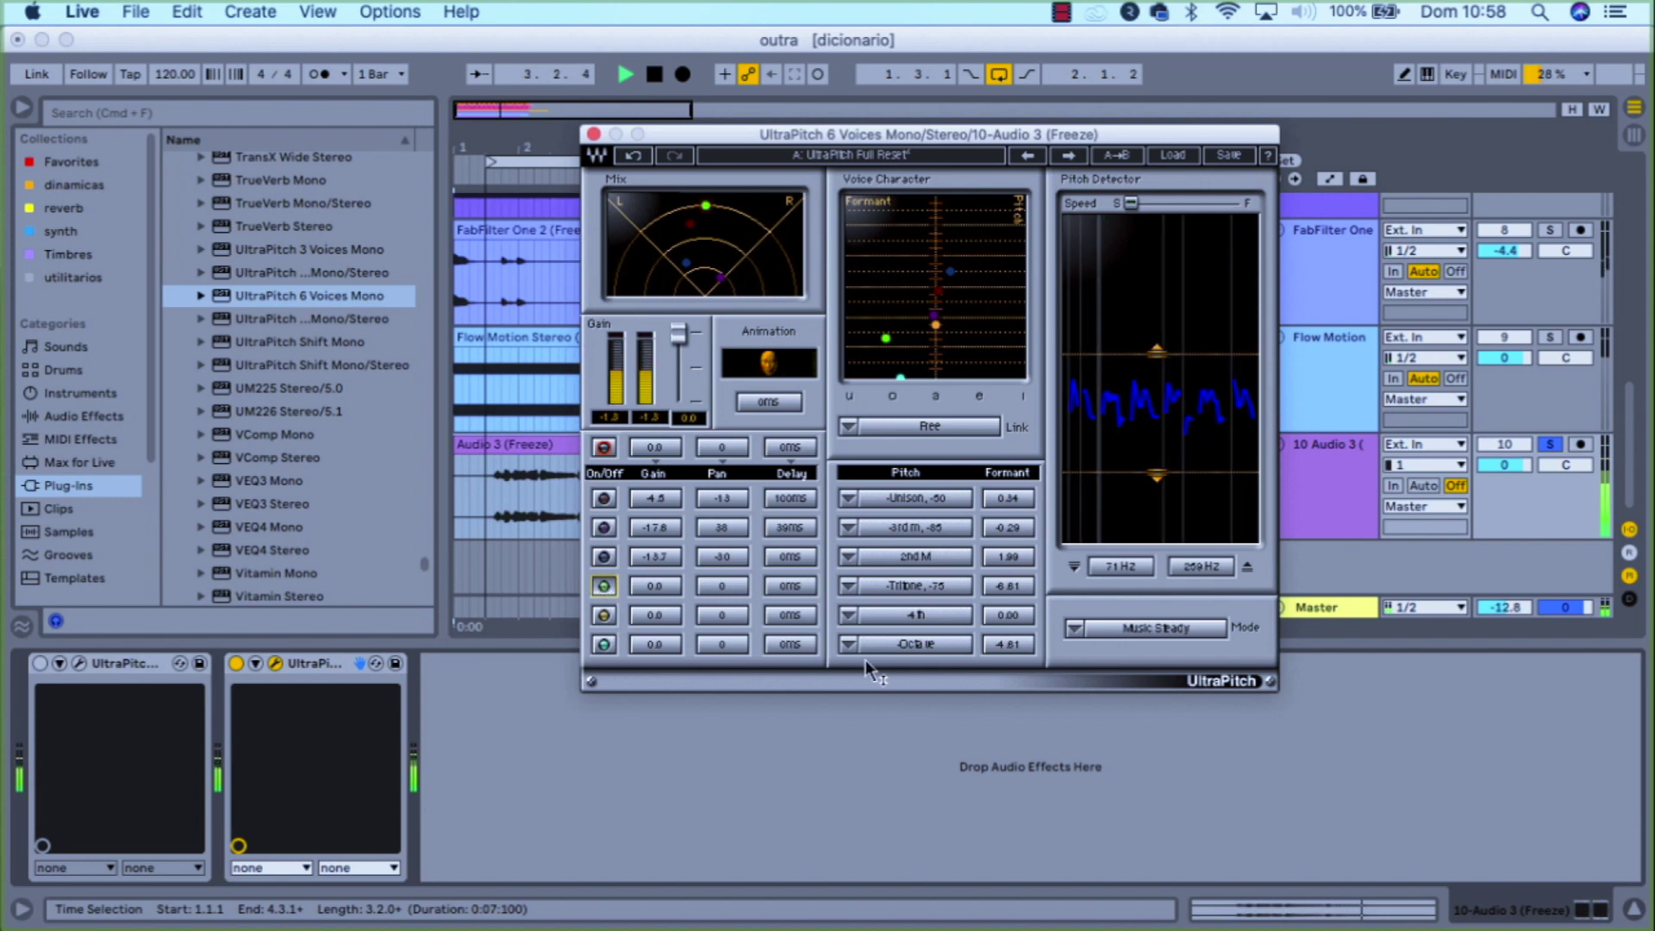
# Step: Set the fourth voice's pitch to Unison with formant 0, and shift its graph point to formant 3.46 and pitch -Unison, -5
pyautogui.click(903, 581)
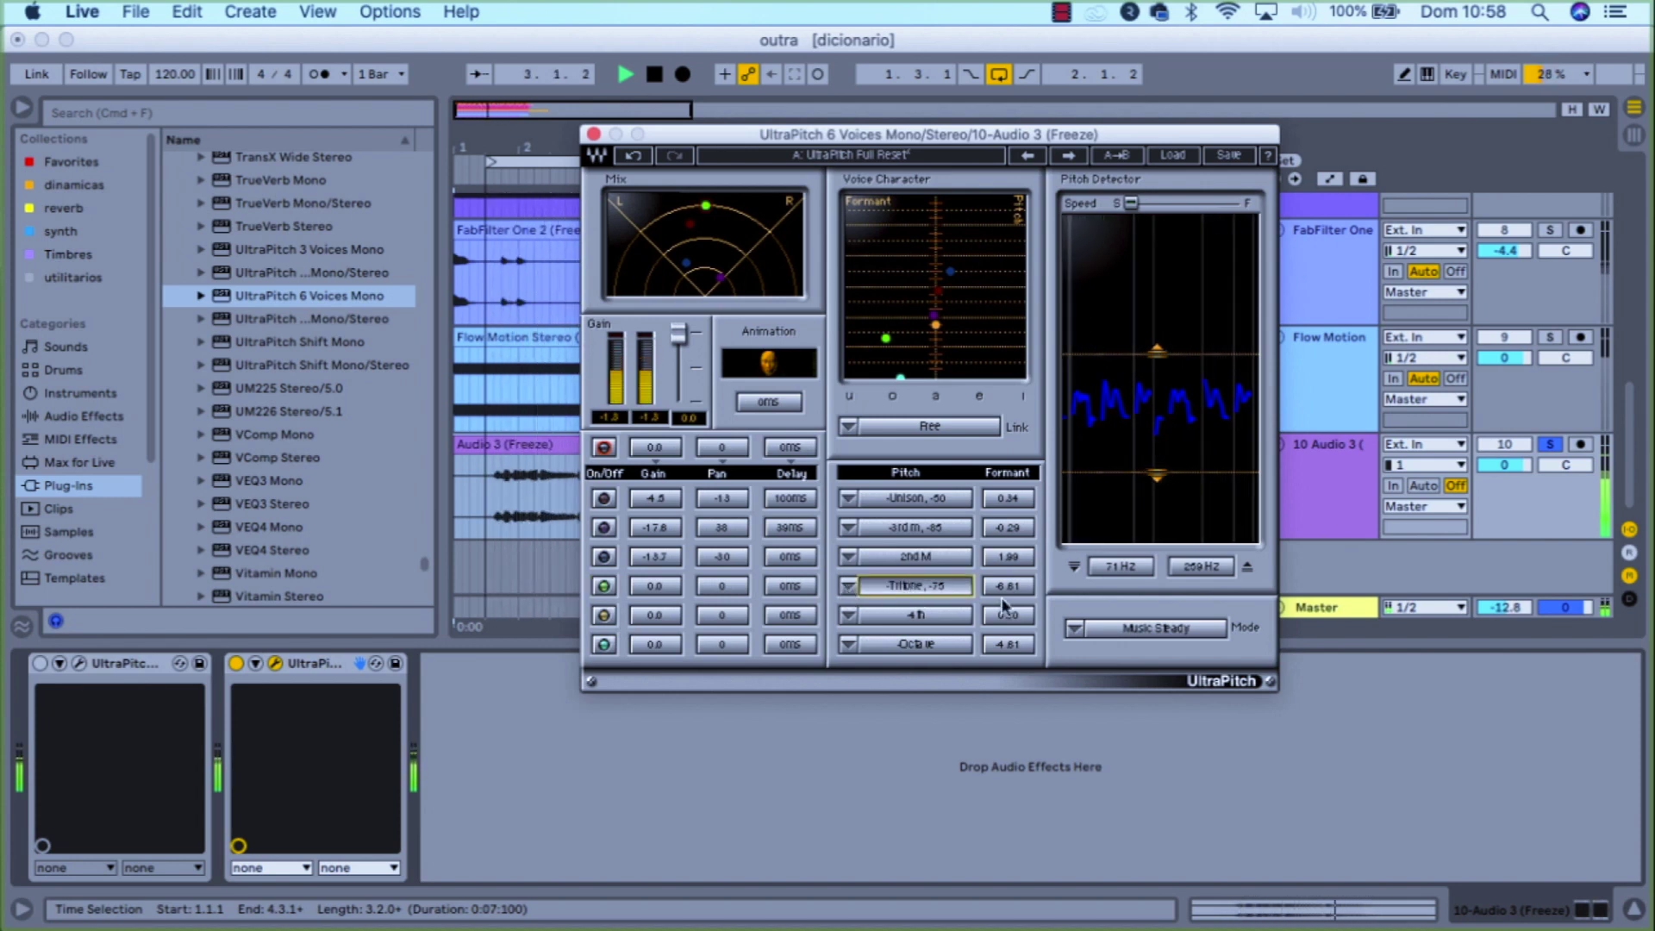
pyautogui.click(849, 587)
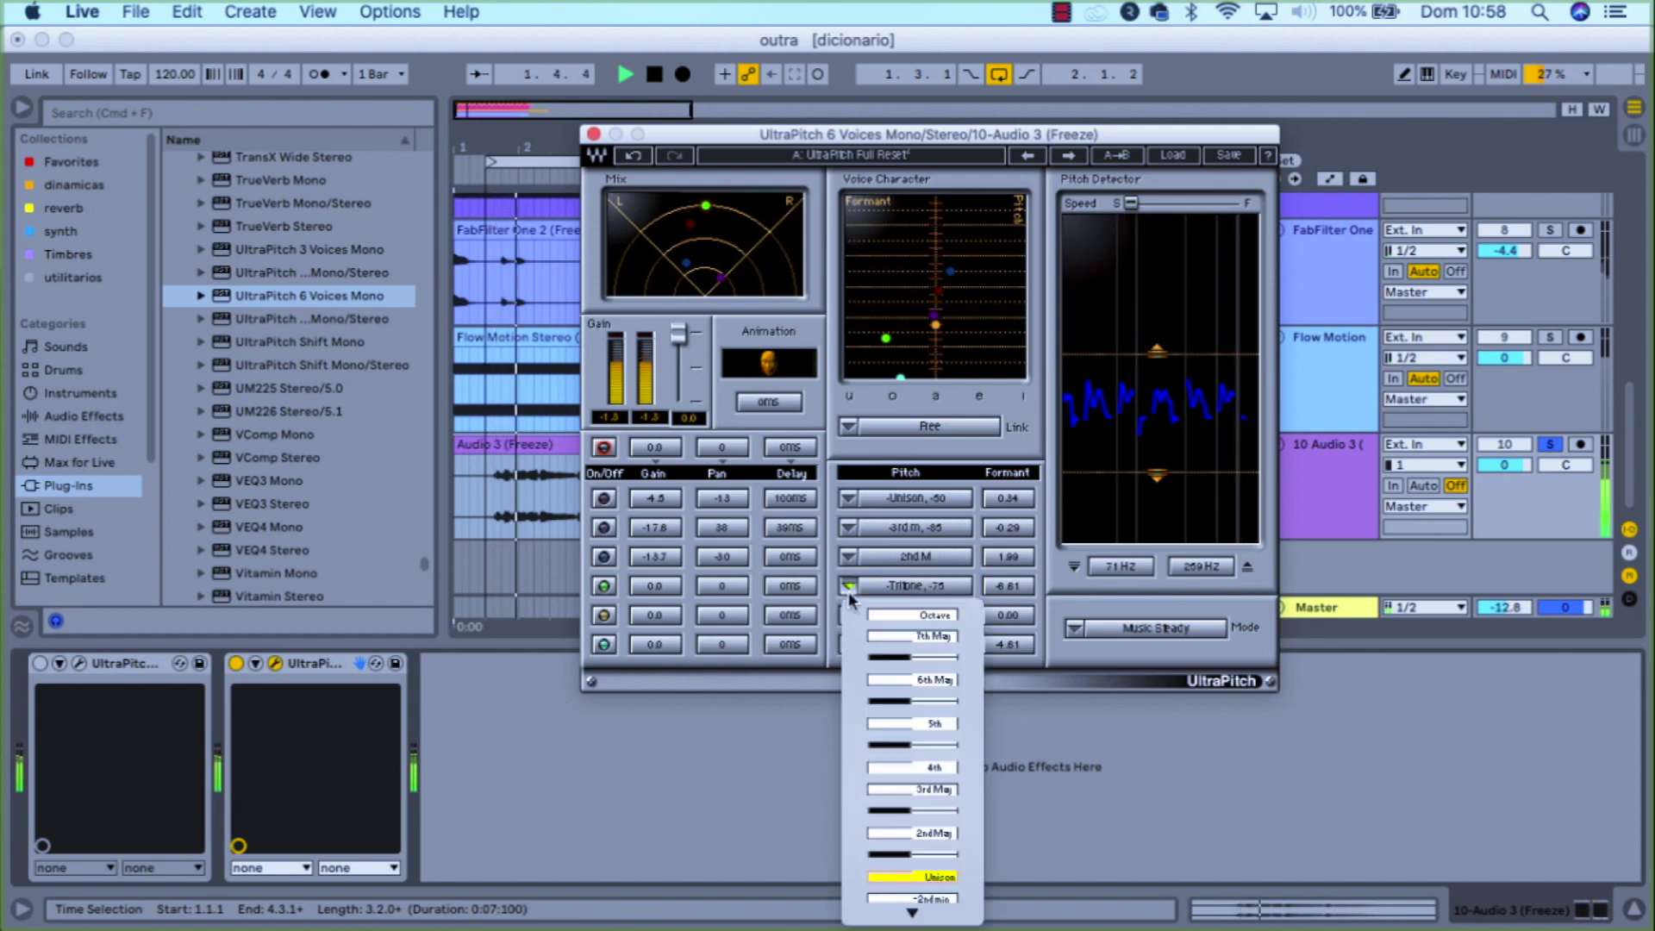
pyautogui.click(937, 878)
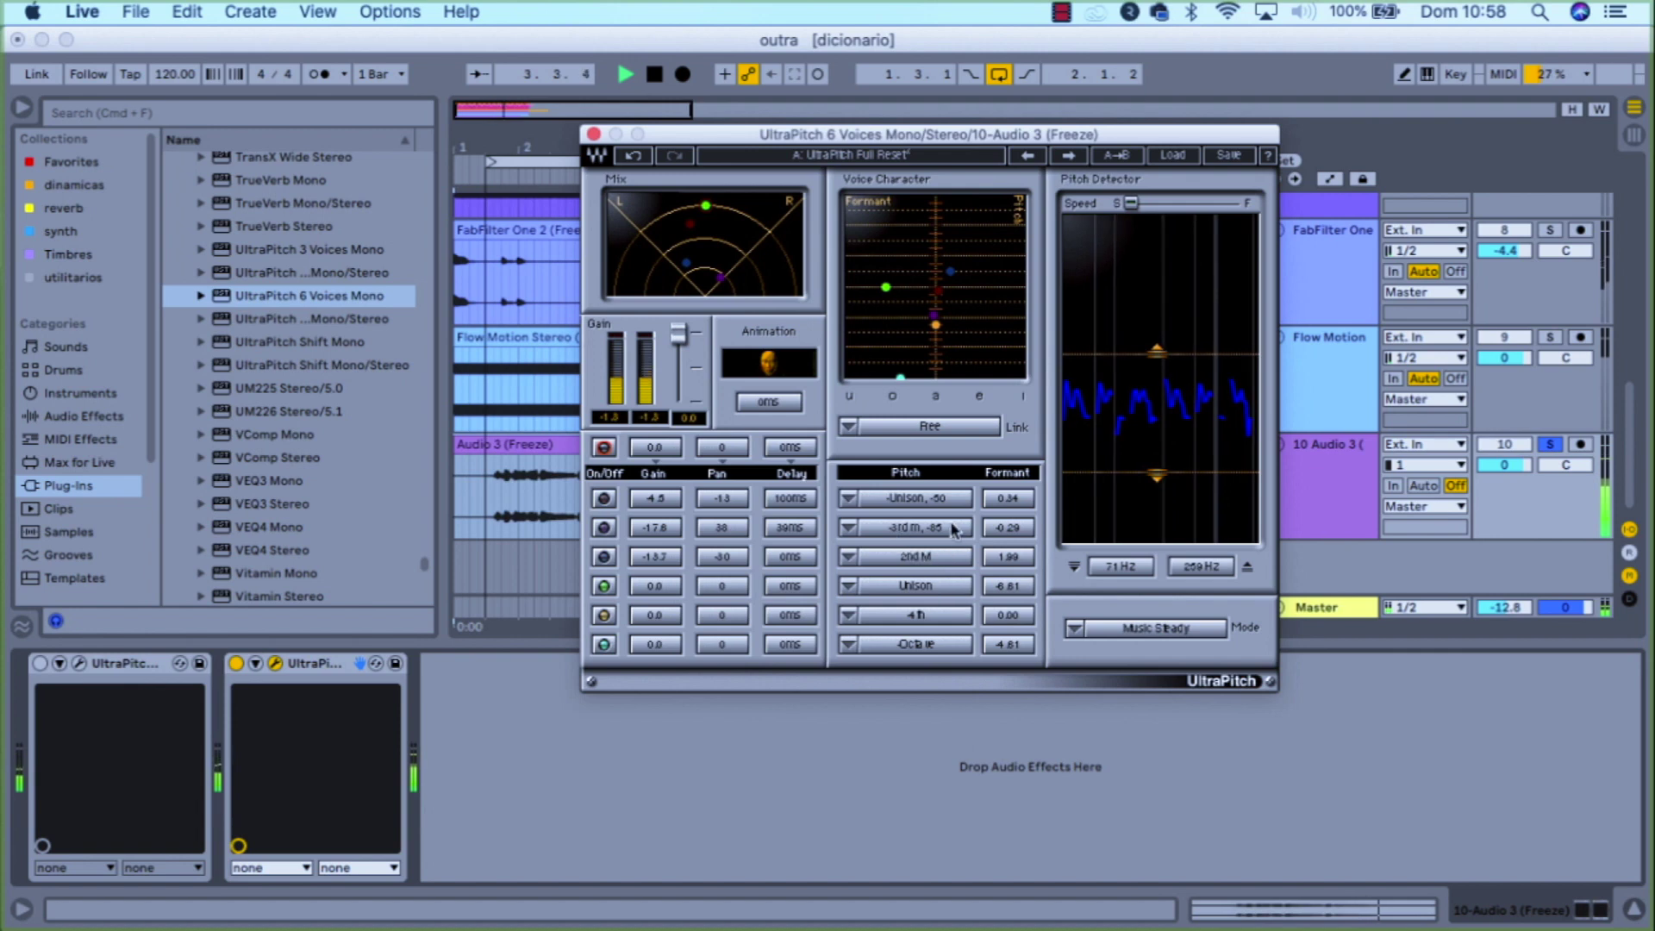
pyautogui.click(1000, 582)
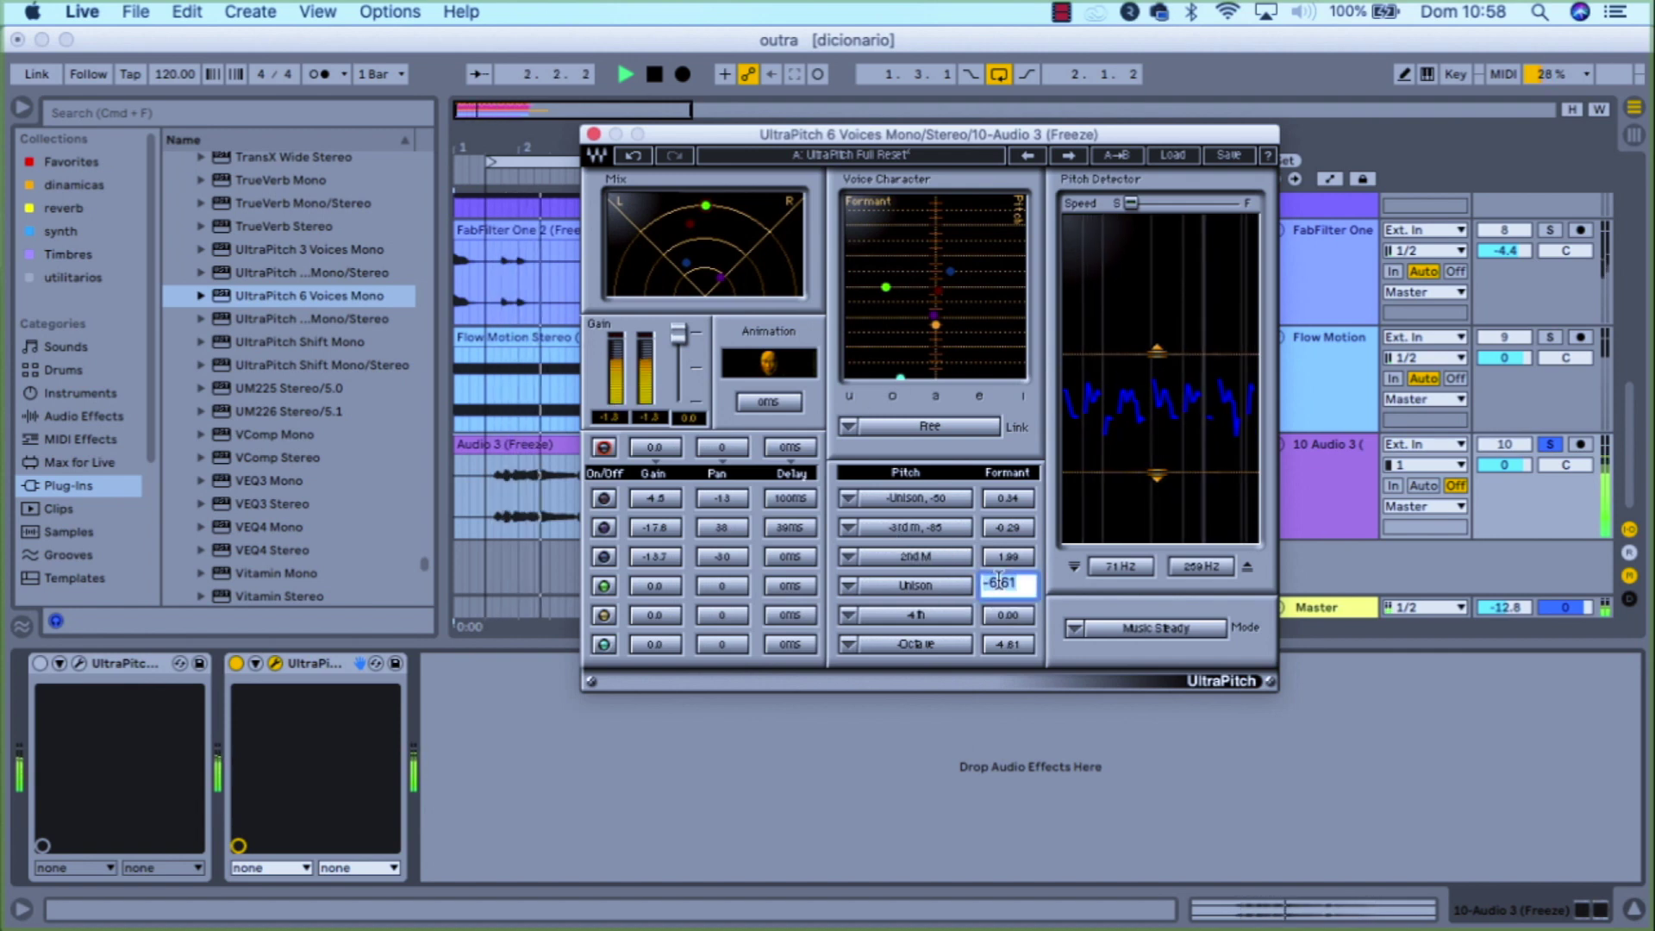
pyautogui.write('0')
pyautogui.press('Return')
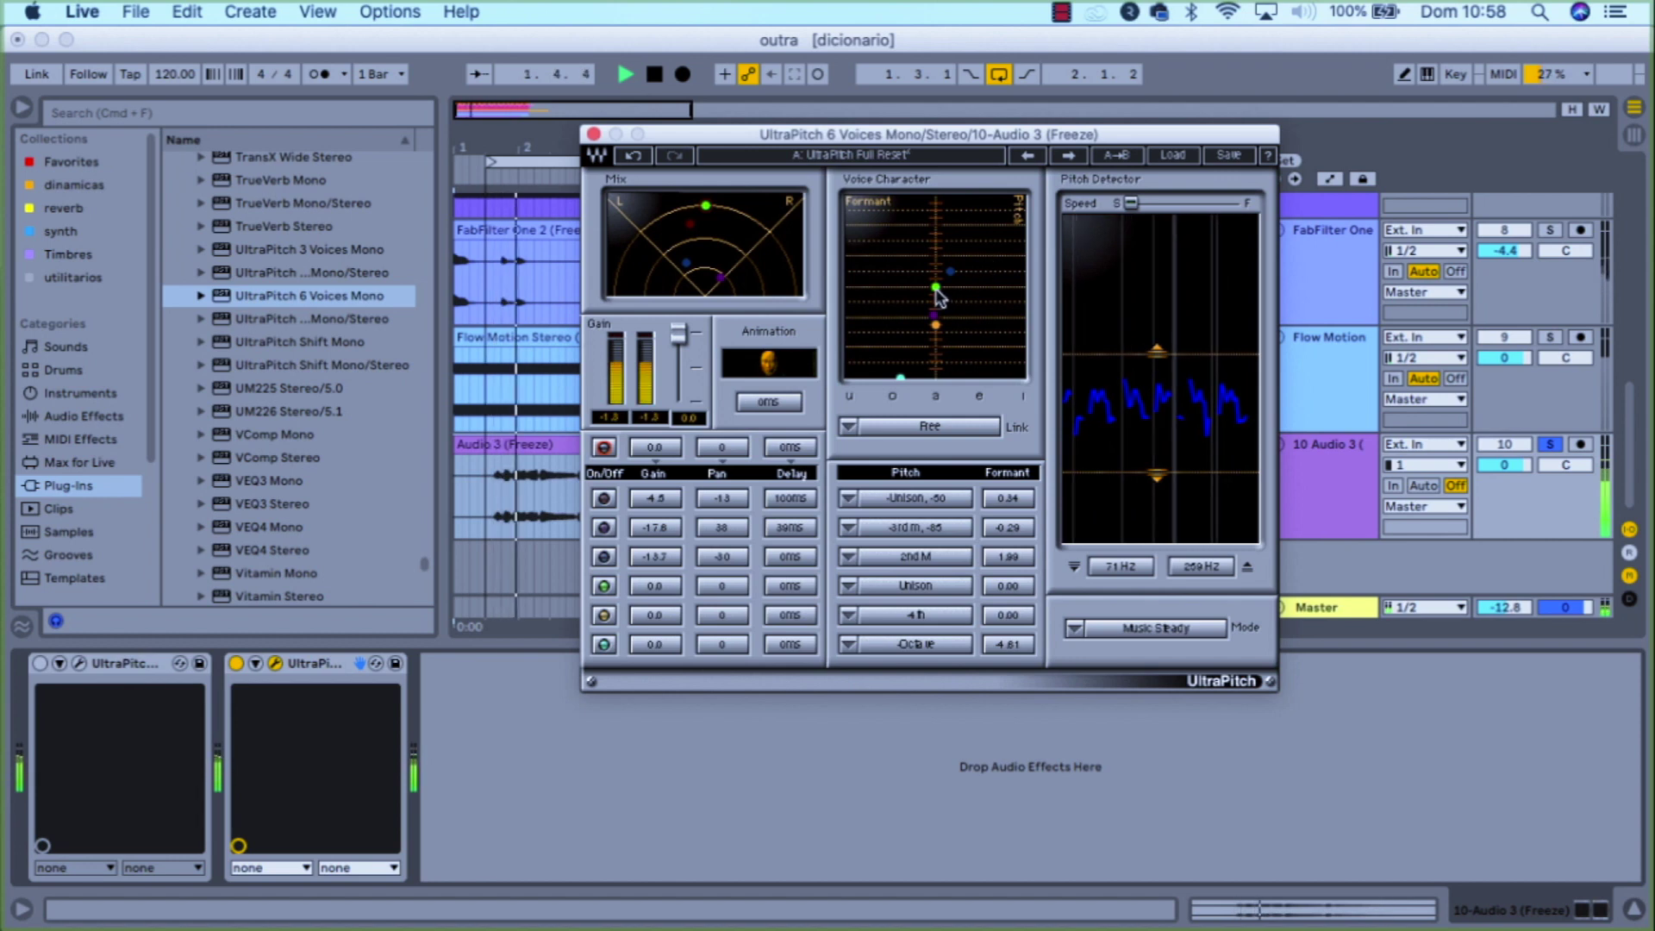
pyautogui.moveTo(935, 287); pyautogui.dragTo(962, 288)
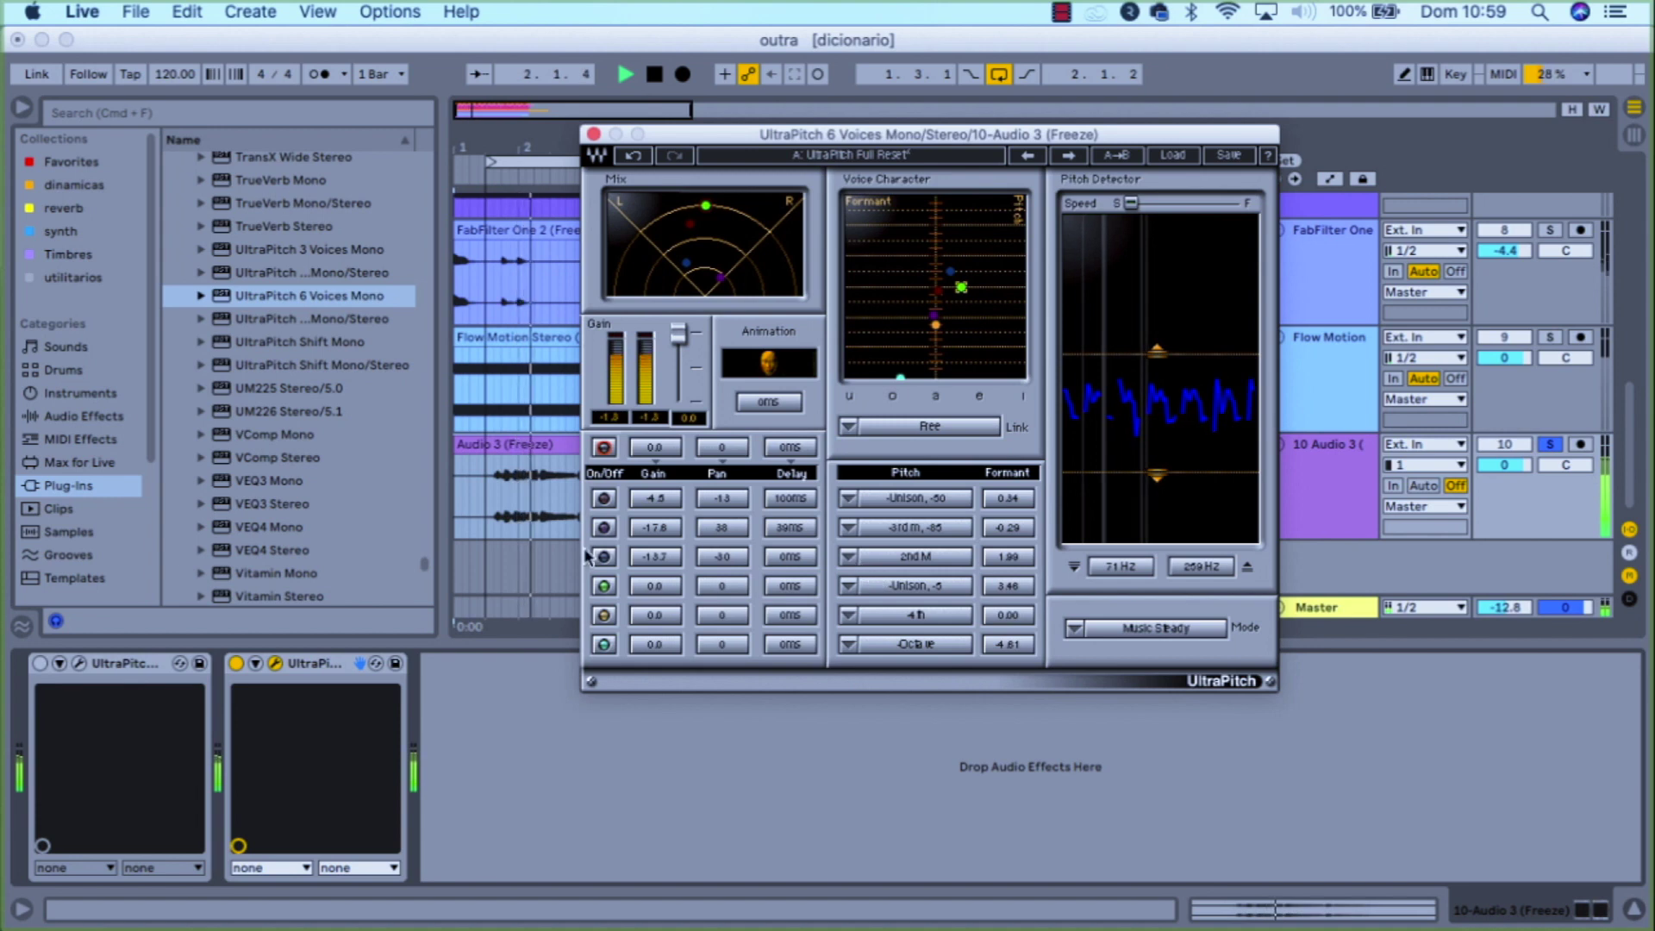
pyautogui.click(665, 557)
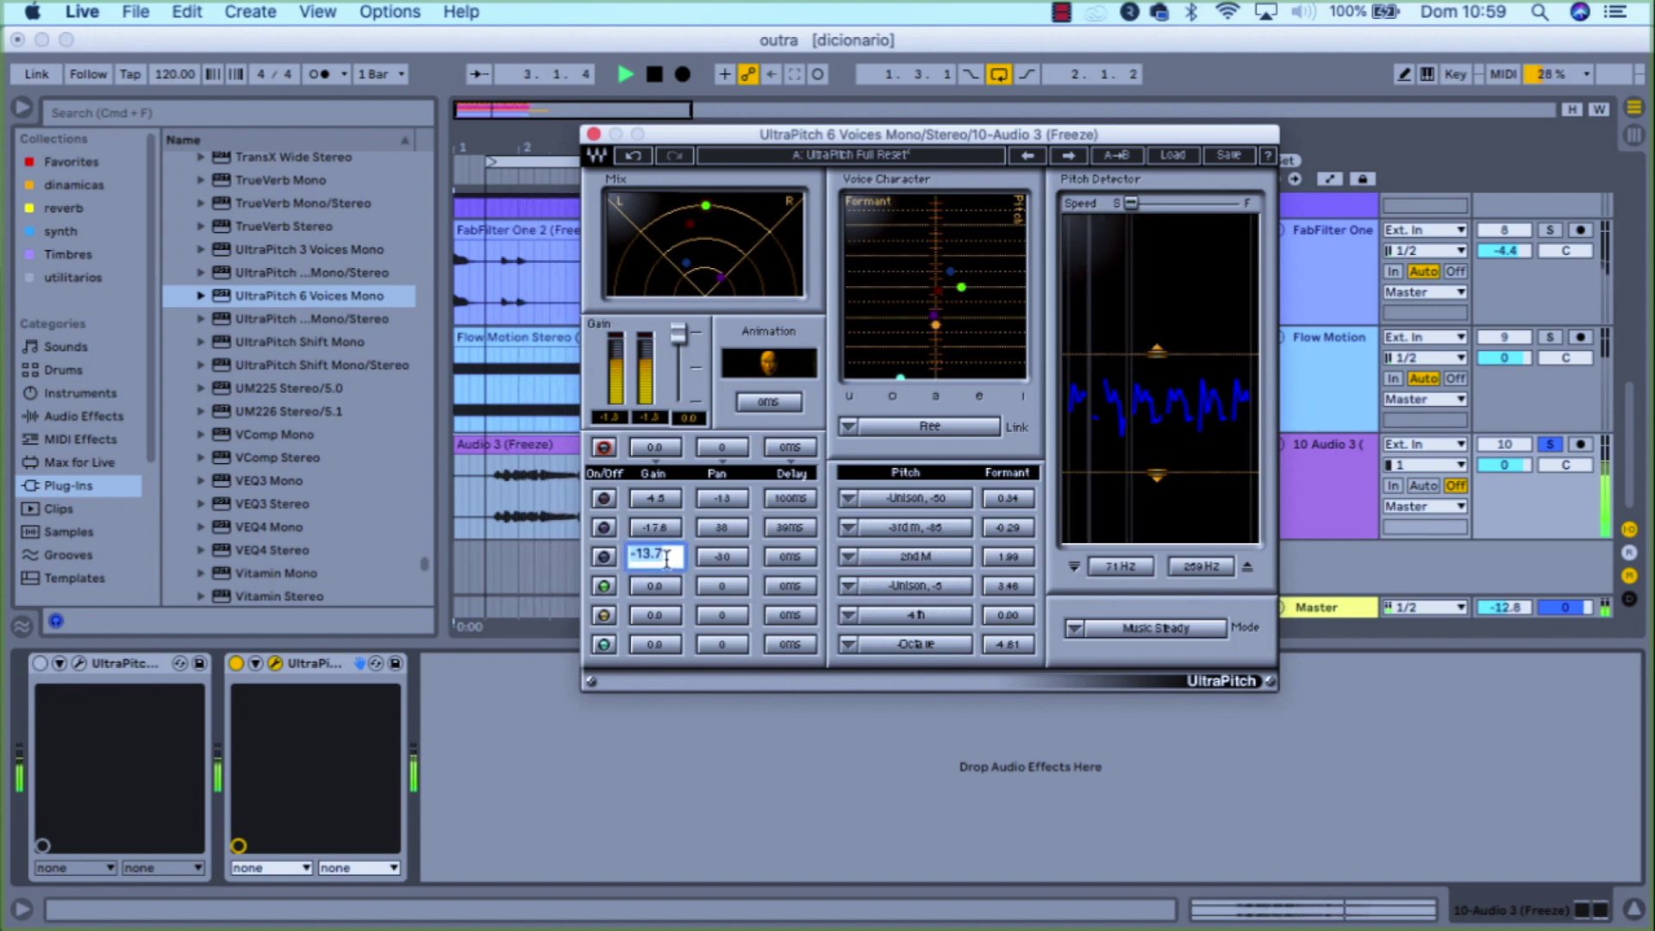
pyautogui.write('0')
pyautogui.press('Escape')
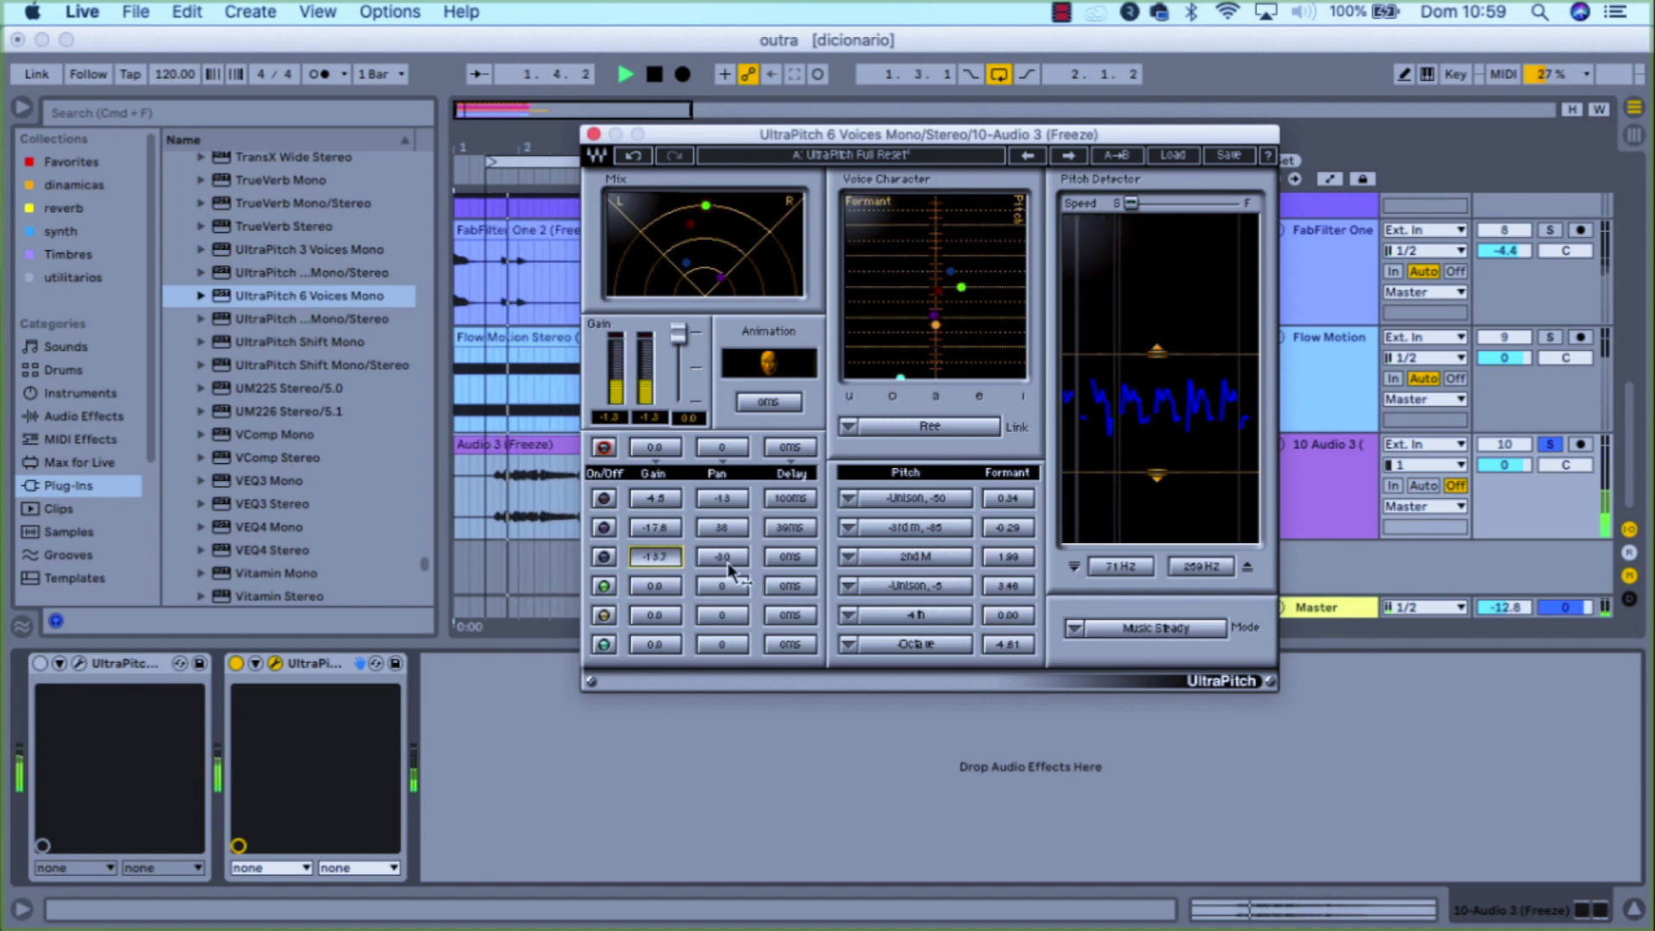
# Step: Set the third voice's gain and pan to 0 and turn the voice on
pyautogui.click(652, 559)
pyautogui.write('0')
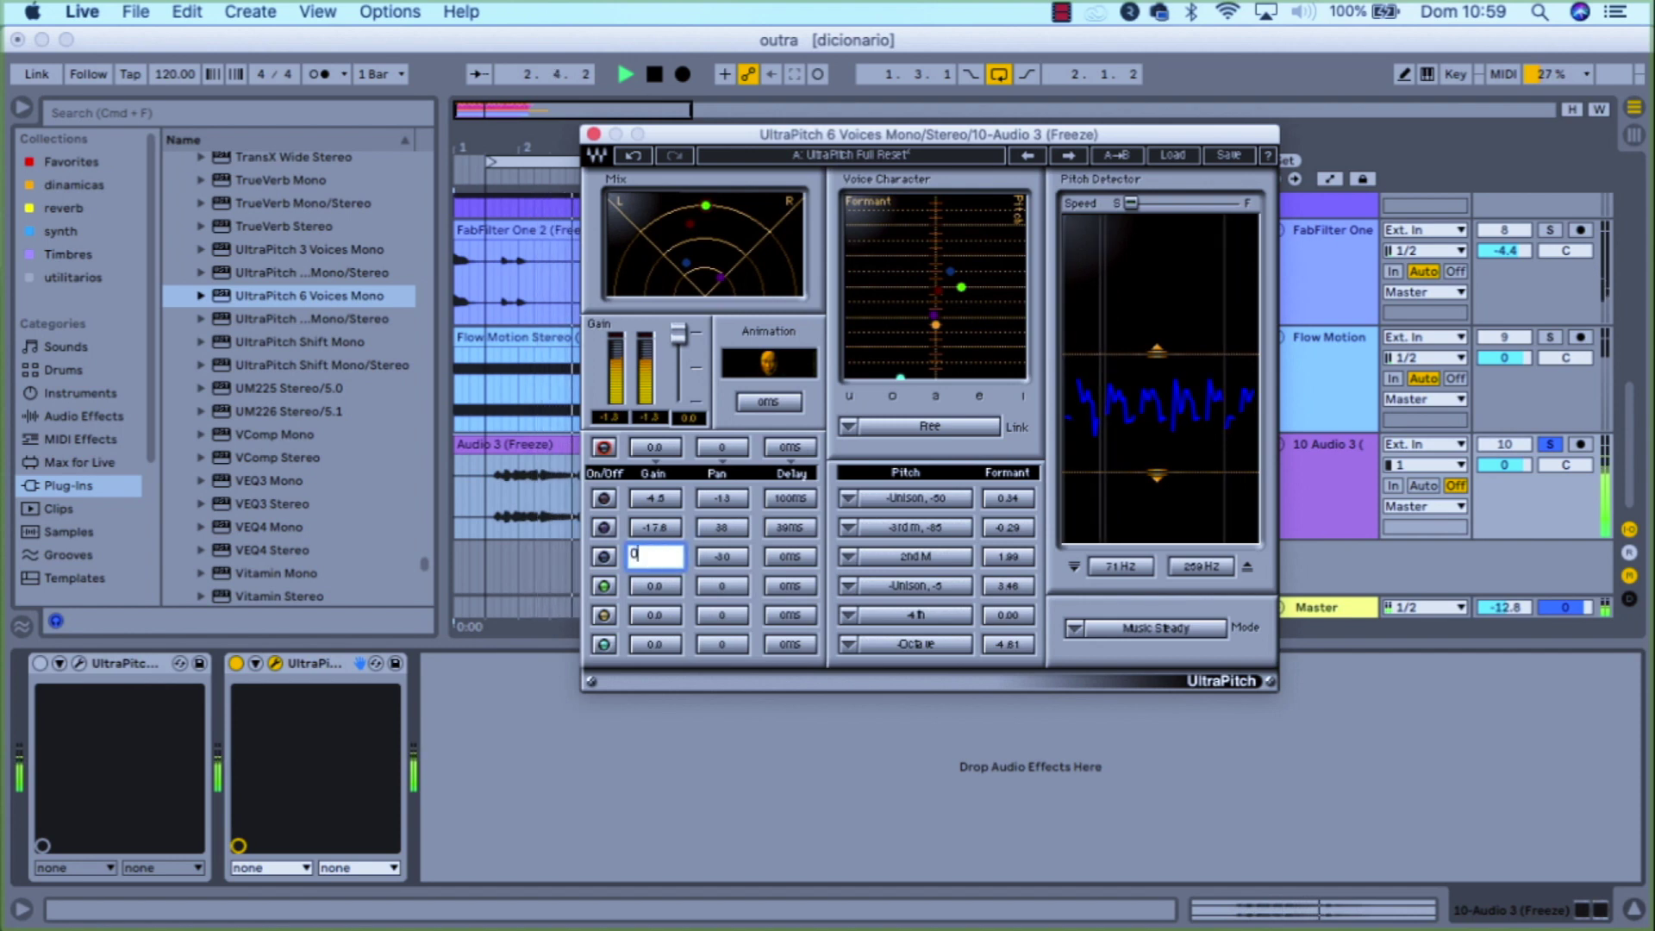
pyautogui.press('Return')
pyautogui.click(722, 557)
pyautogui.write('0')
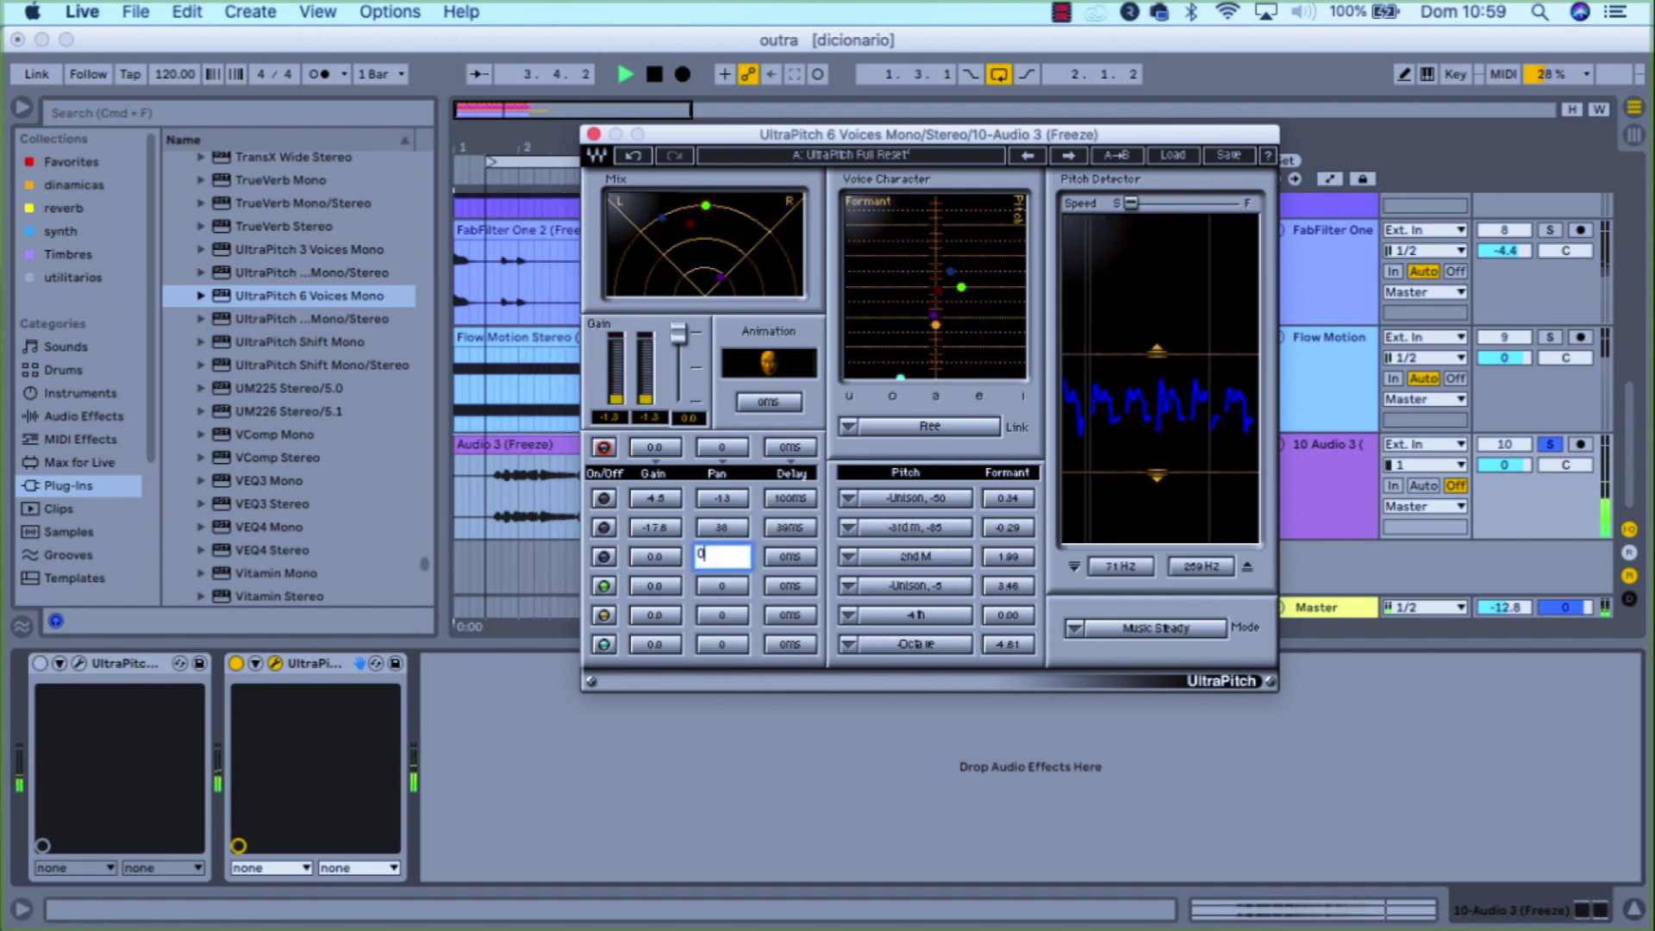
pyautogui.press('Return')
pyautogui.click(603, 557)
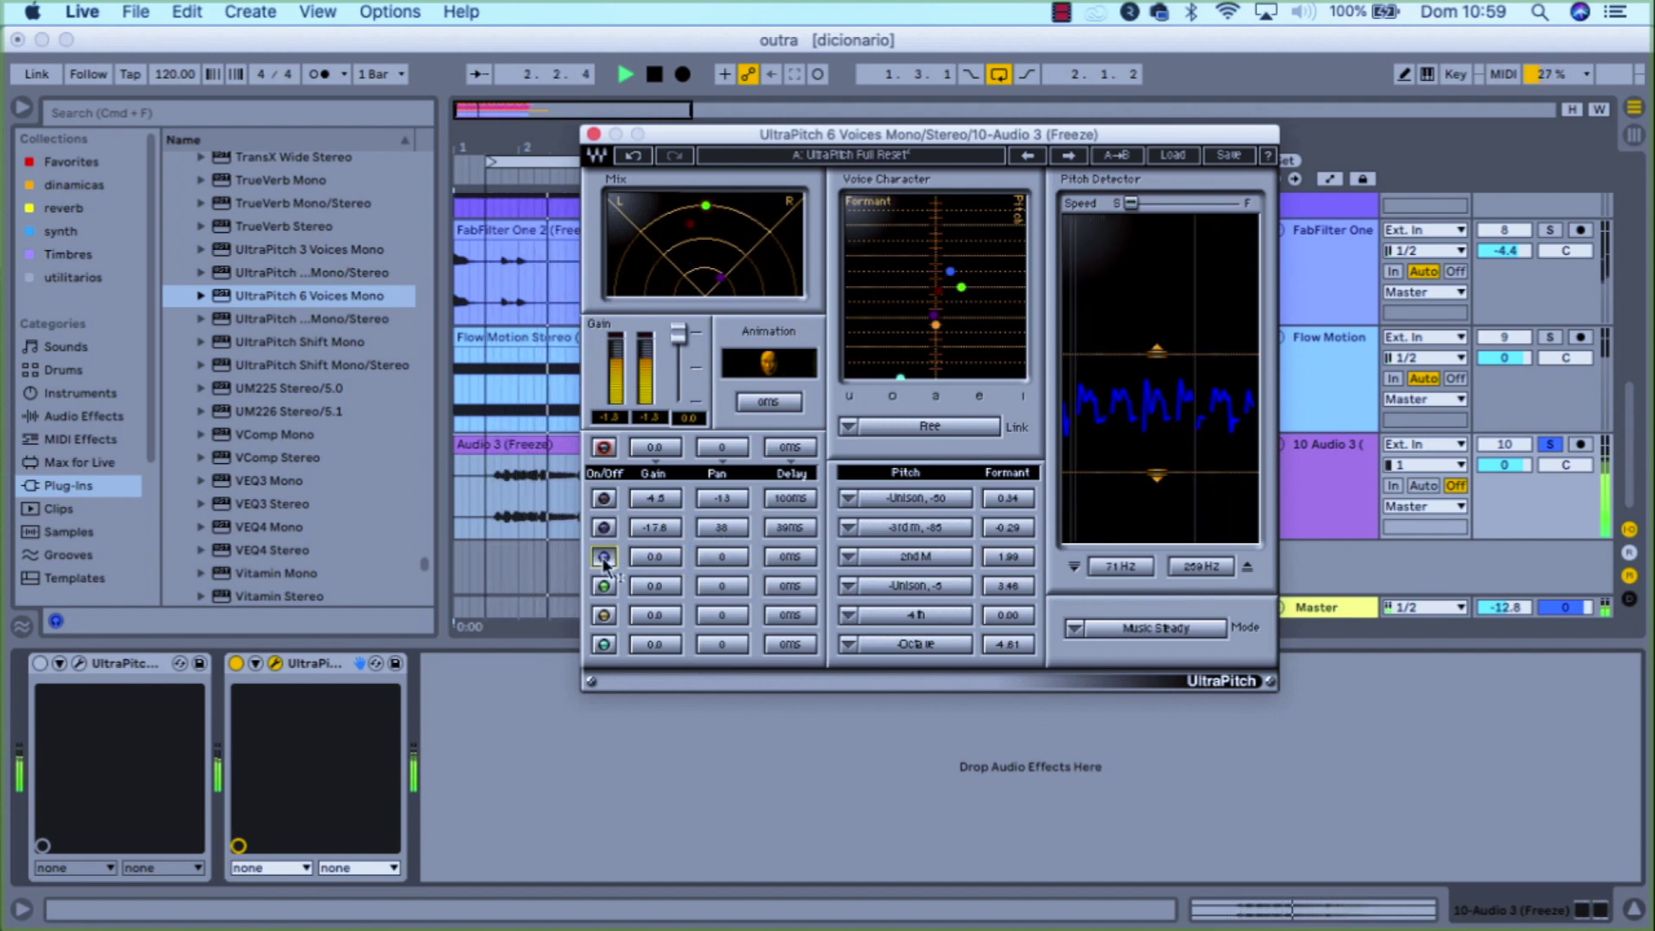
# Step: Set the third voice's pitch to 3rd Maj, fine-tuned to 3rd m, 60, and raise its formant to 3.91
pyautogui.click(846, 557)
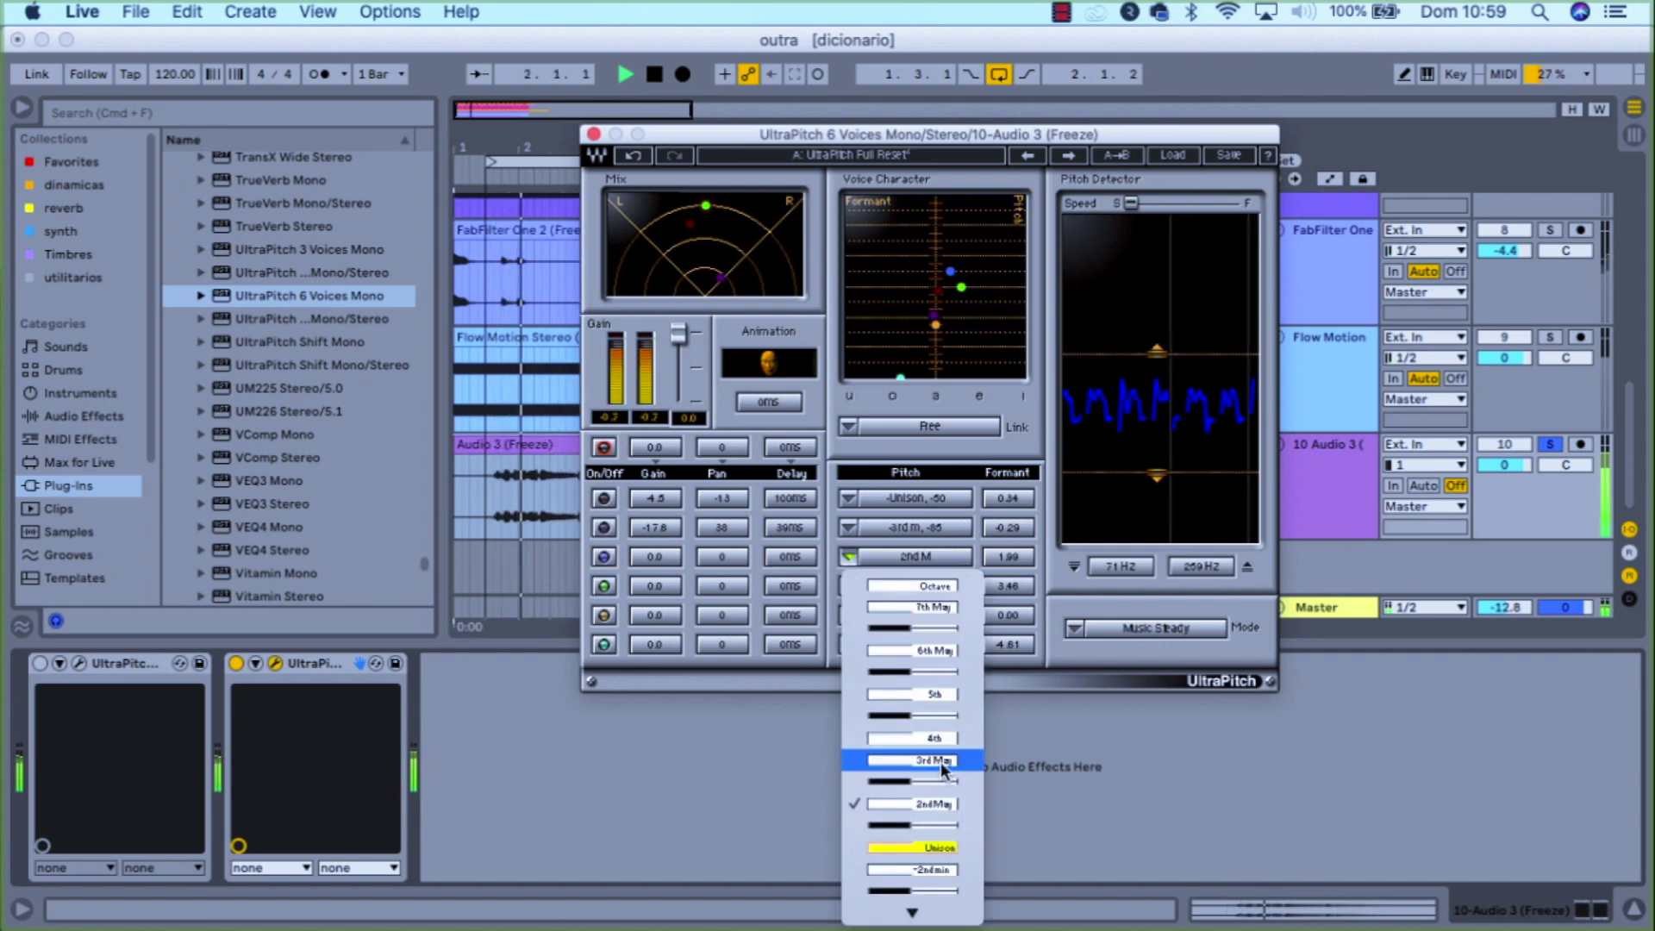
pyautogui.click(940, 760)
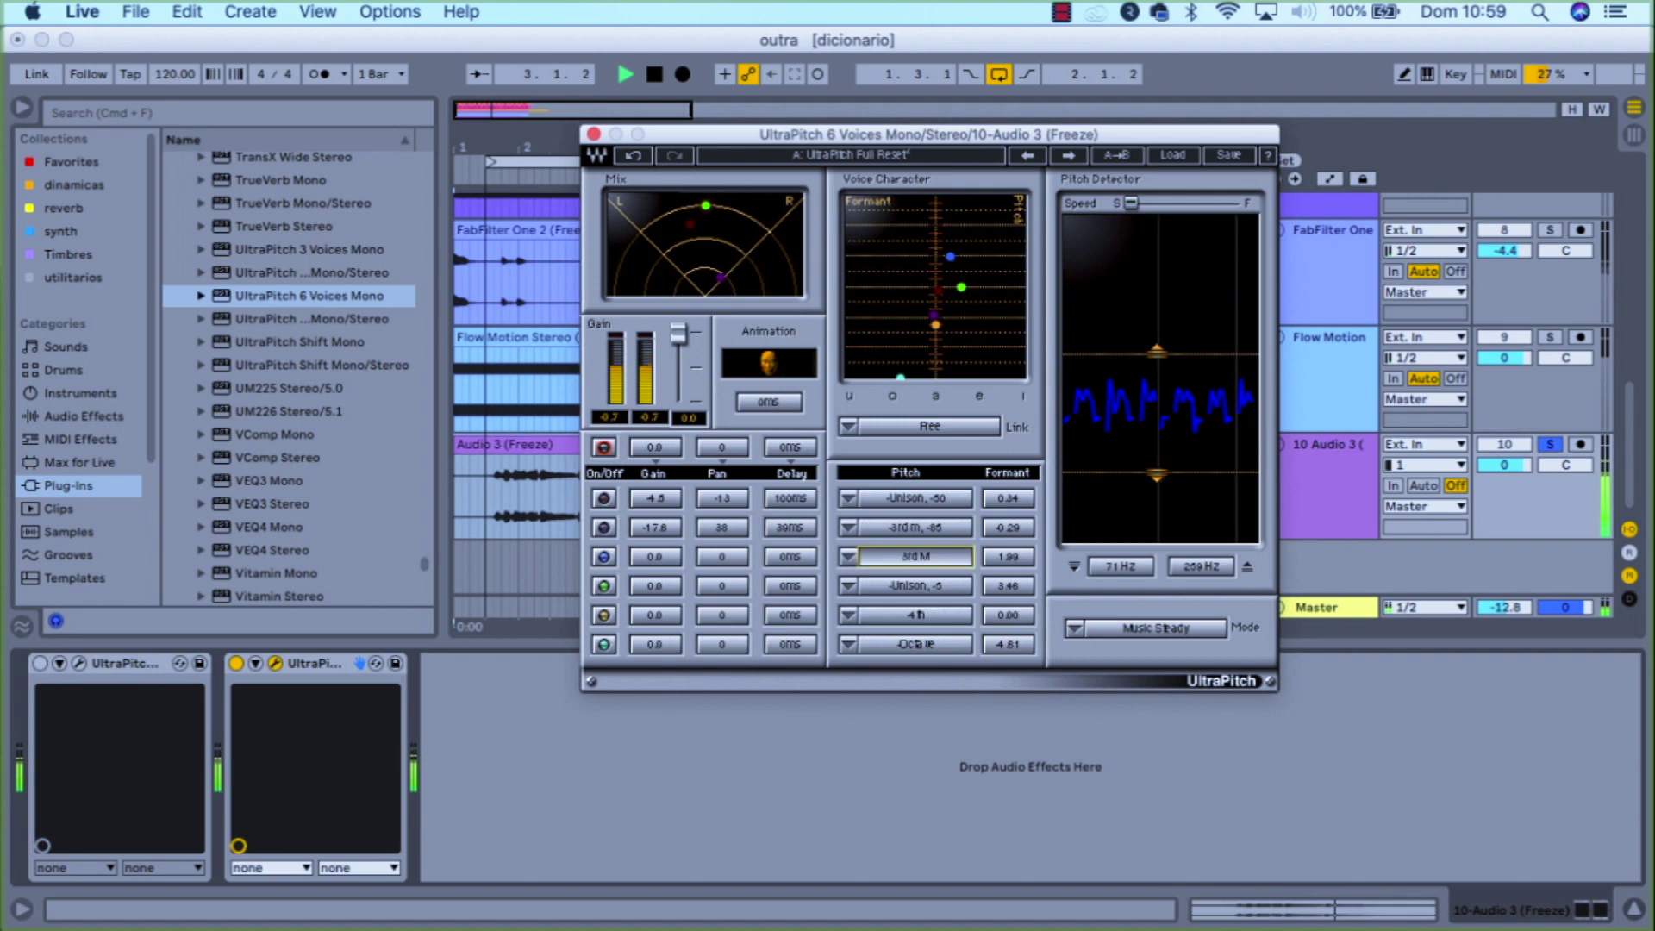
pyautogui.moveTo(916, 556); pyautogui.dragTo(916, 520)
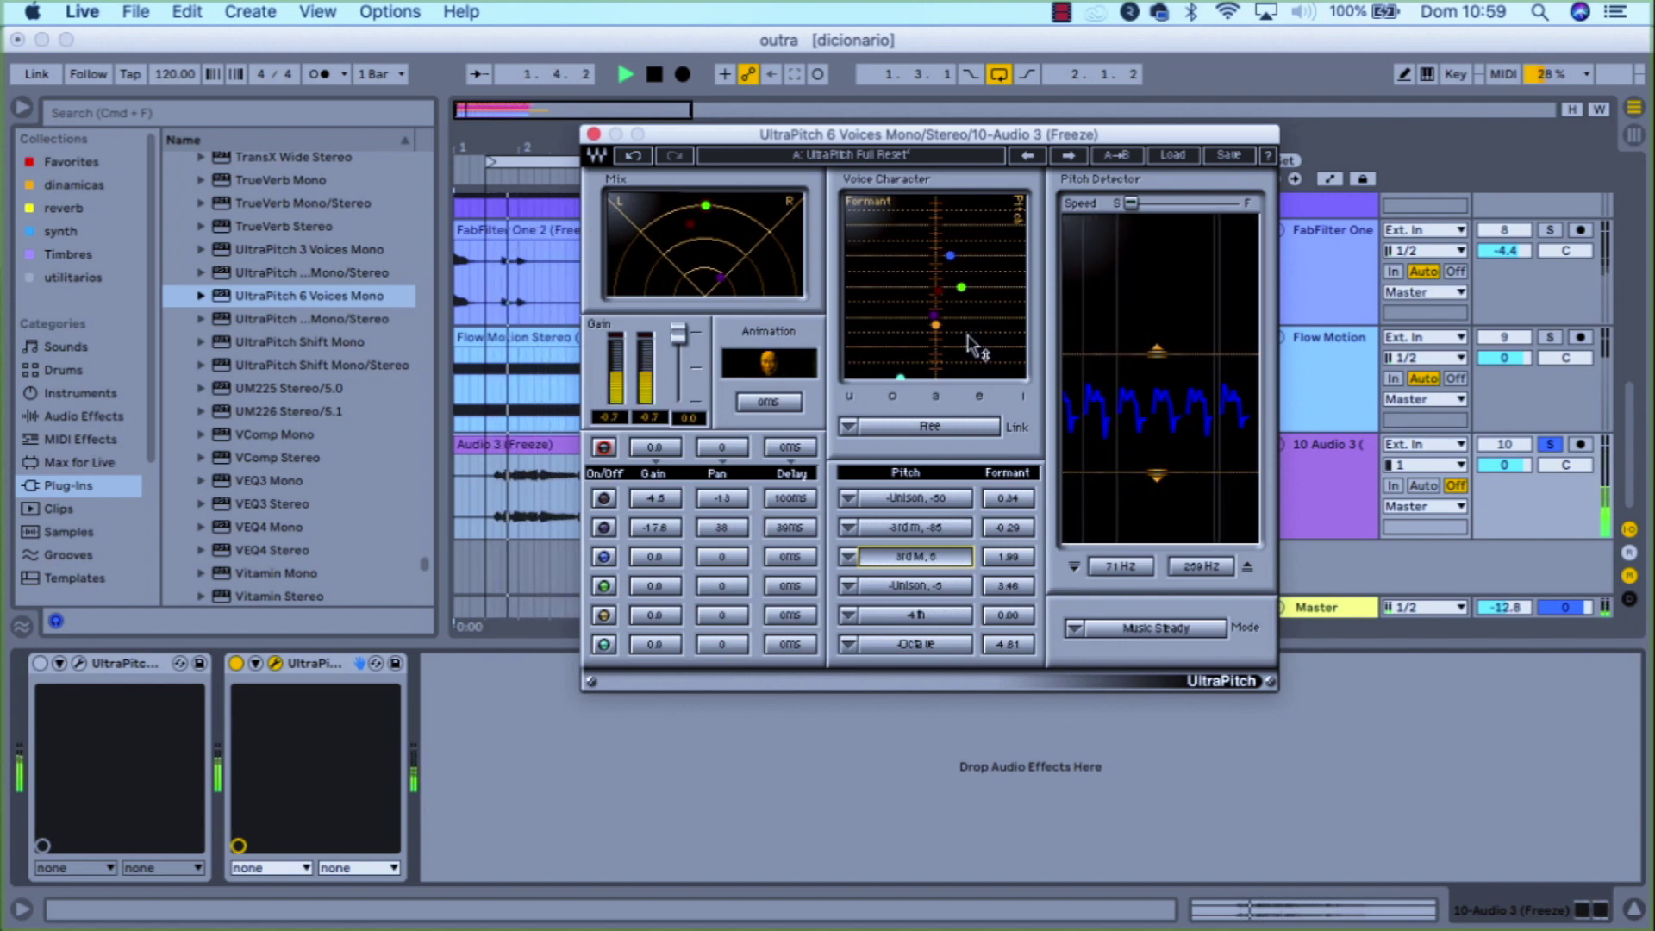
pyautogui.moveTo(926, 556); pyautogui.dragTo(926, 517)
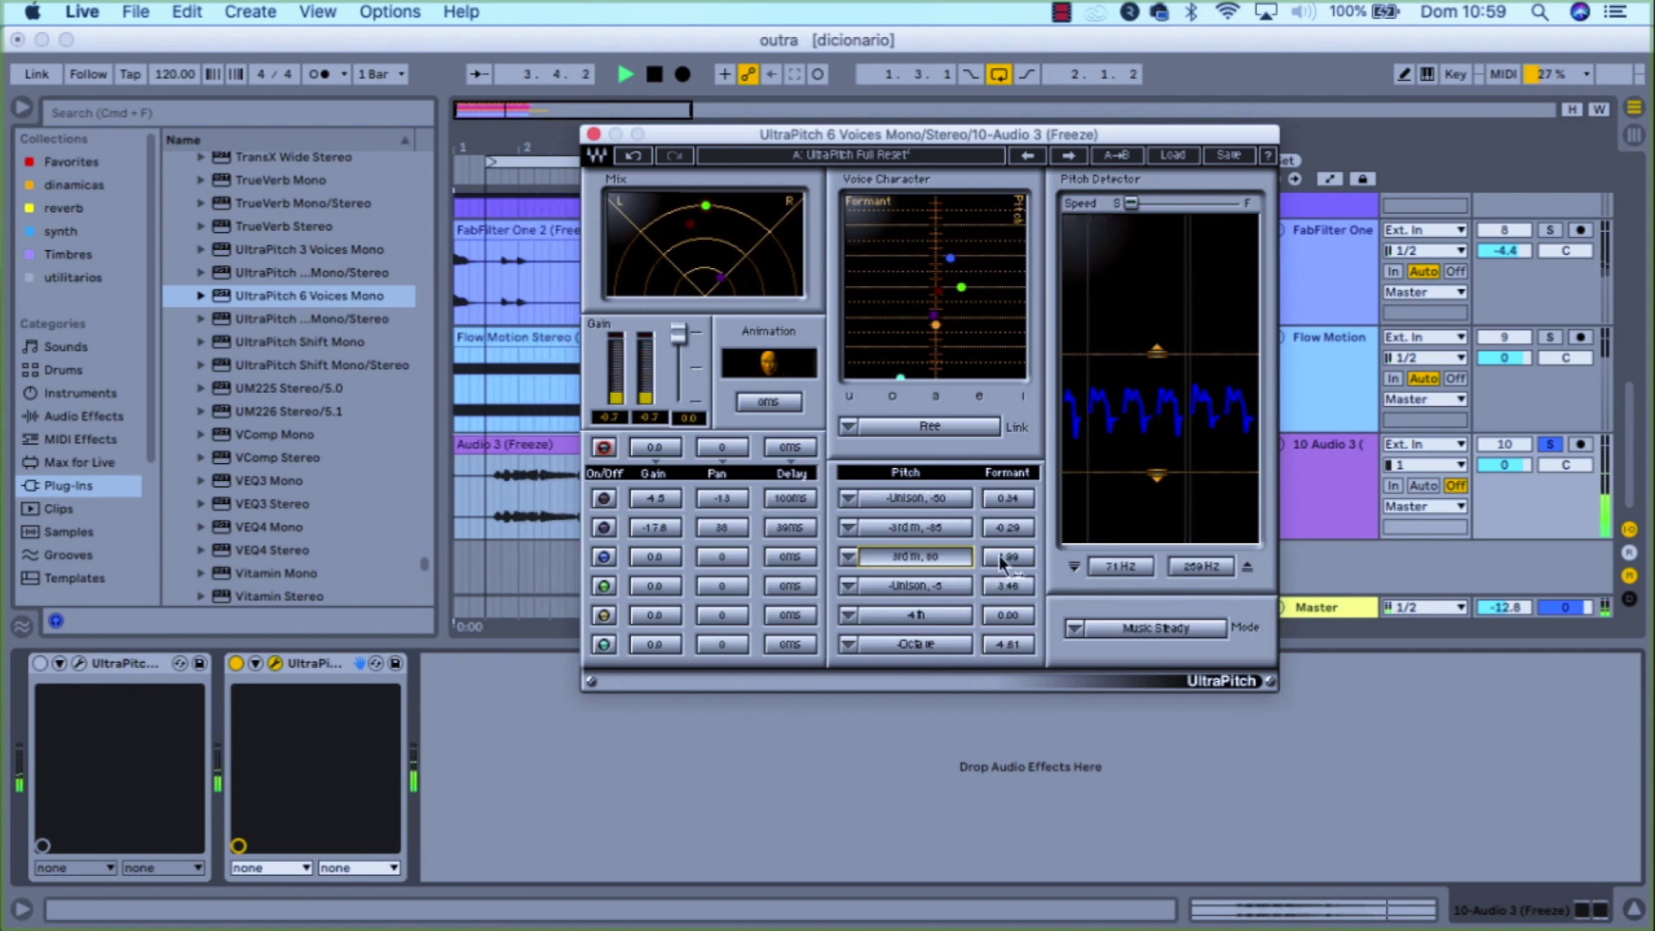
pyautogui.moveTo(1003, 558); pyautogui.dragTo(1002, 530)
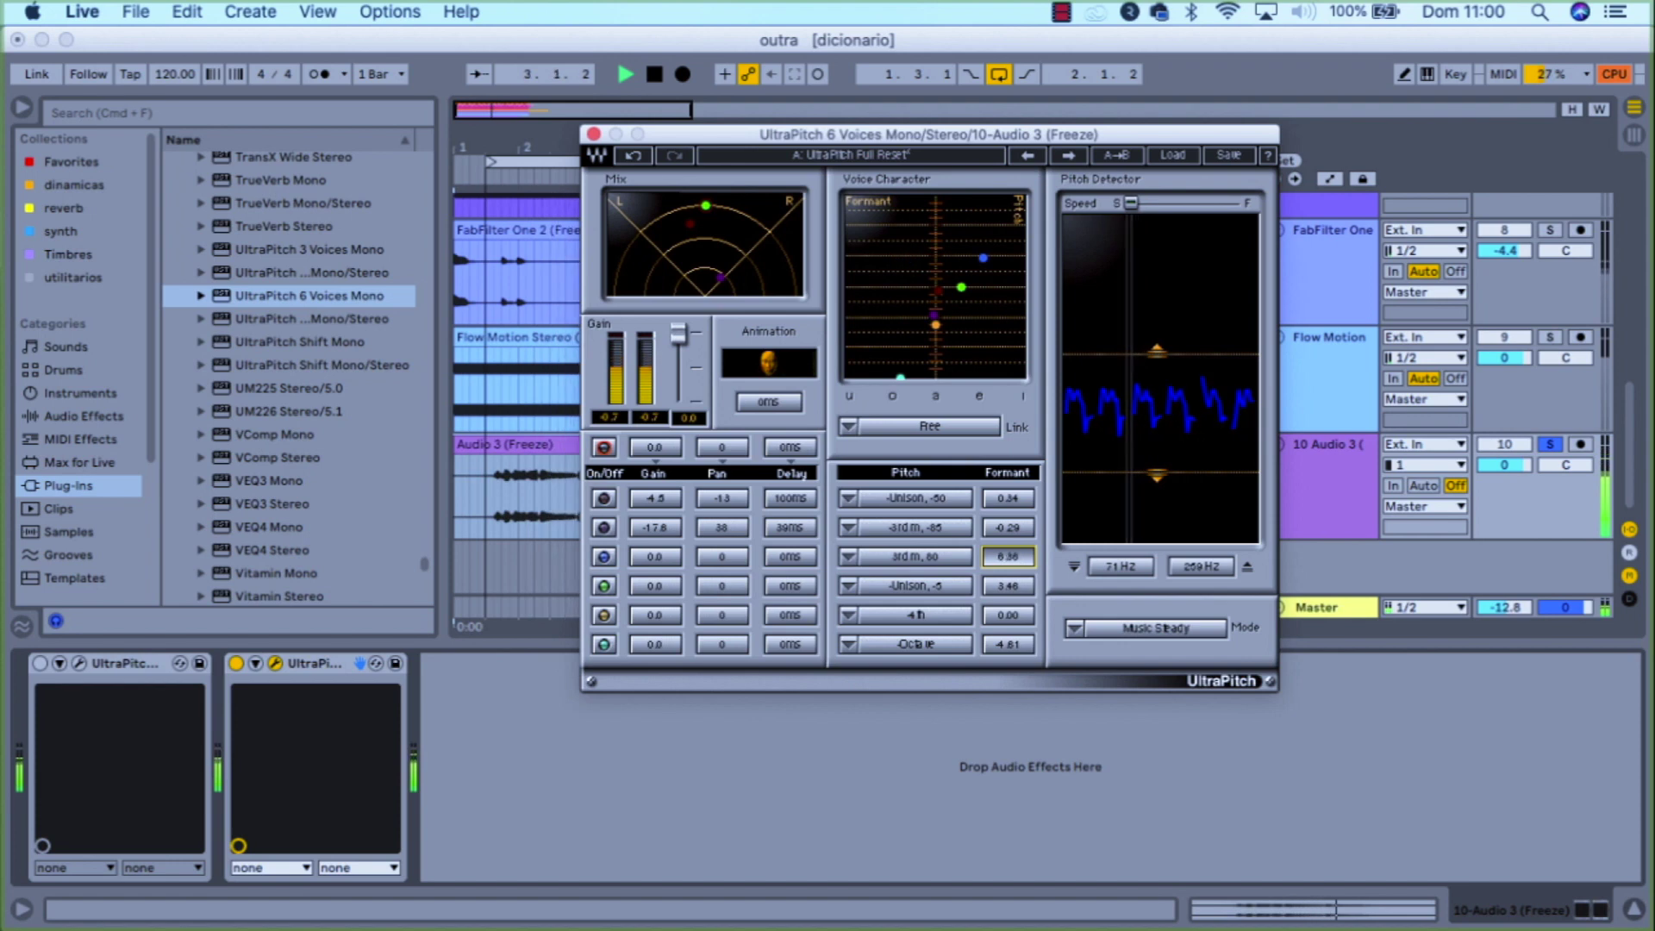
pyautogui.doubleClick(651, 526)
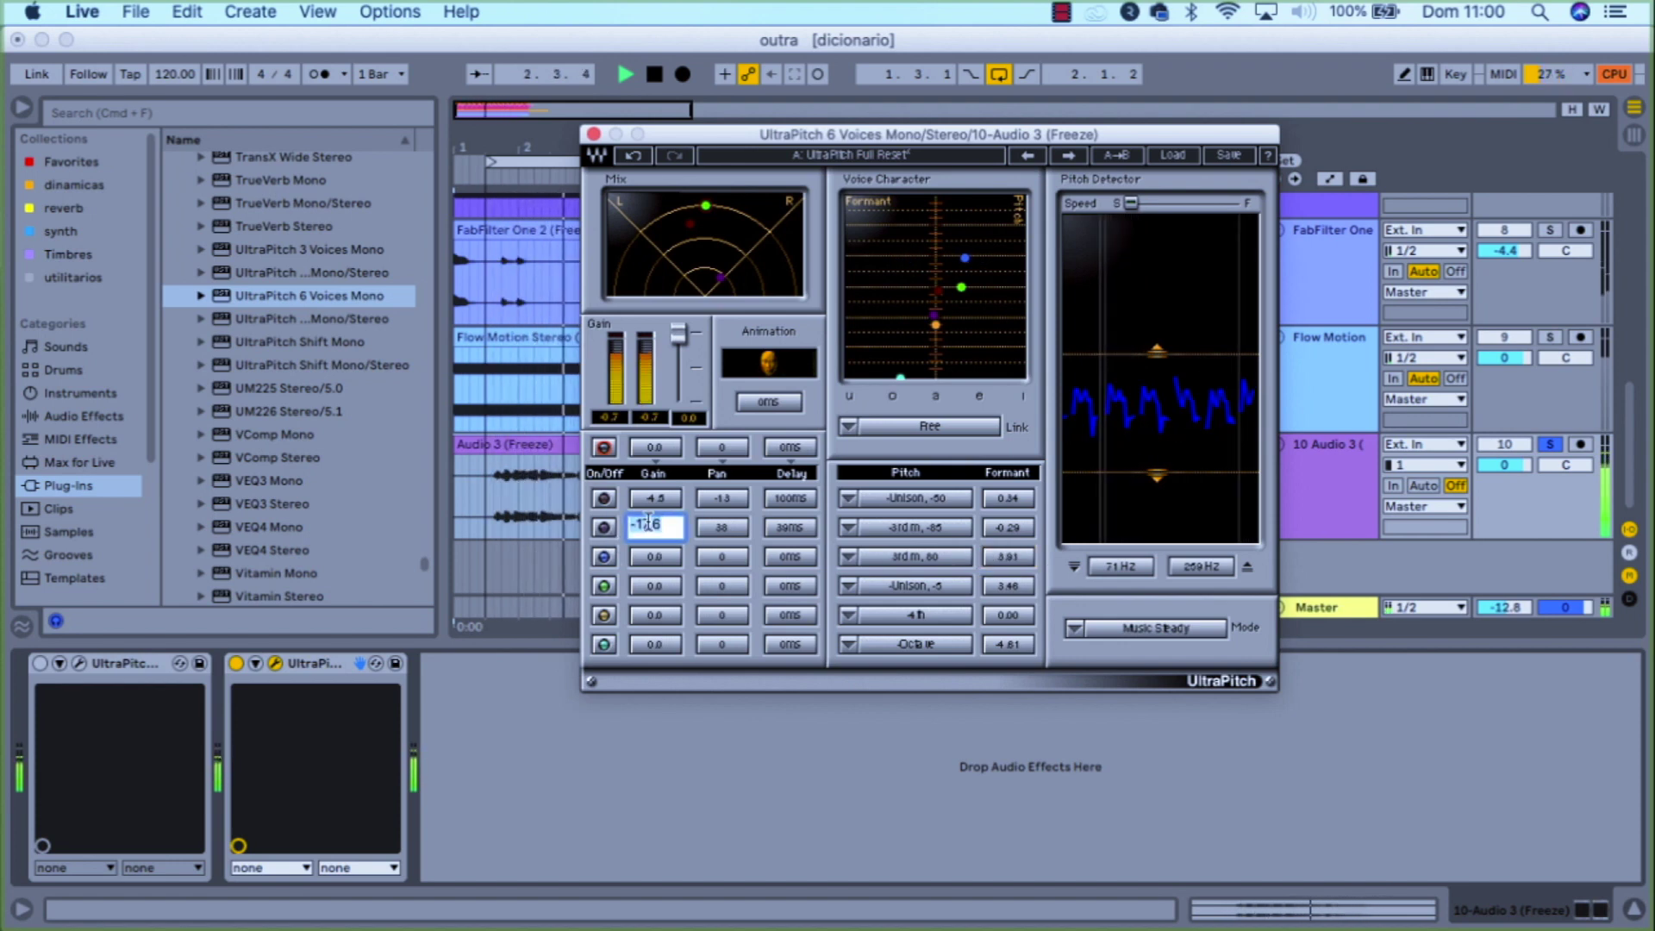
pyautogui.write('0')
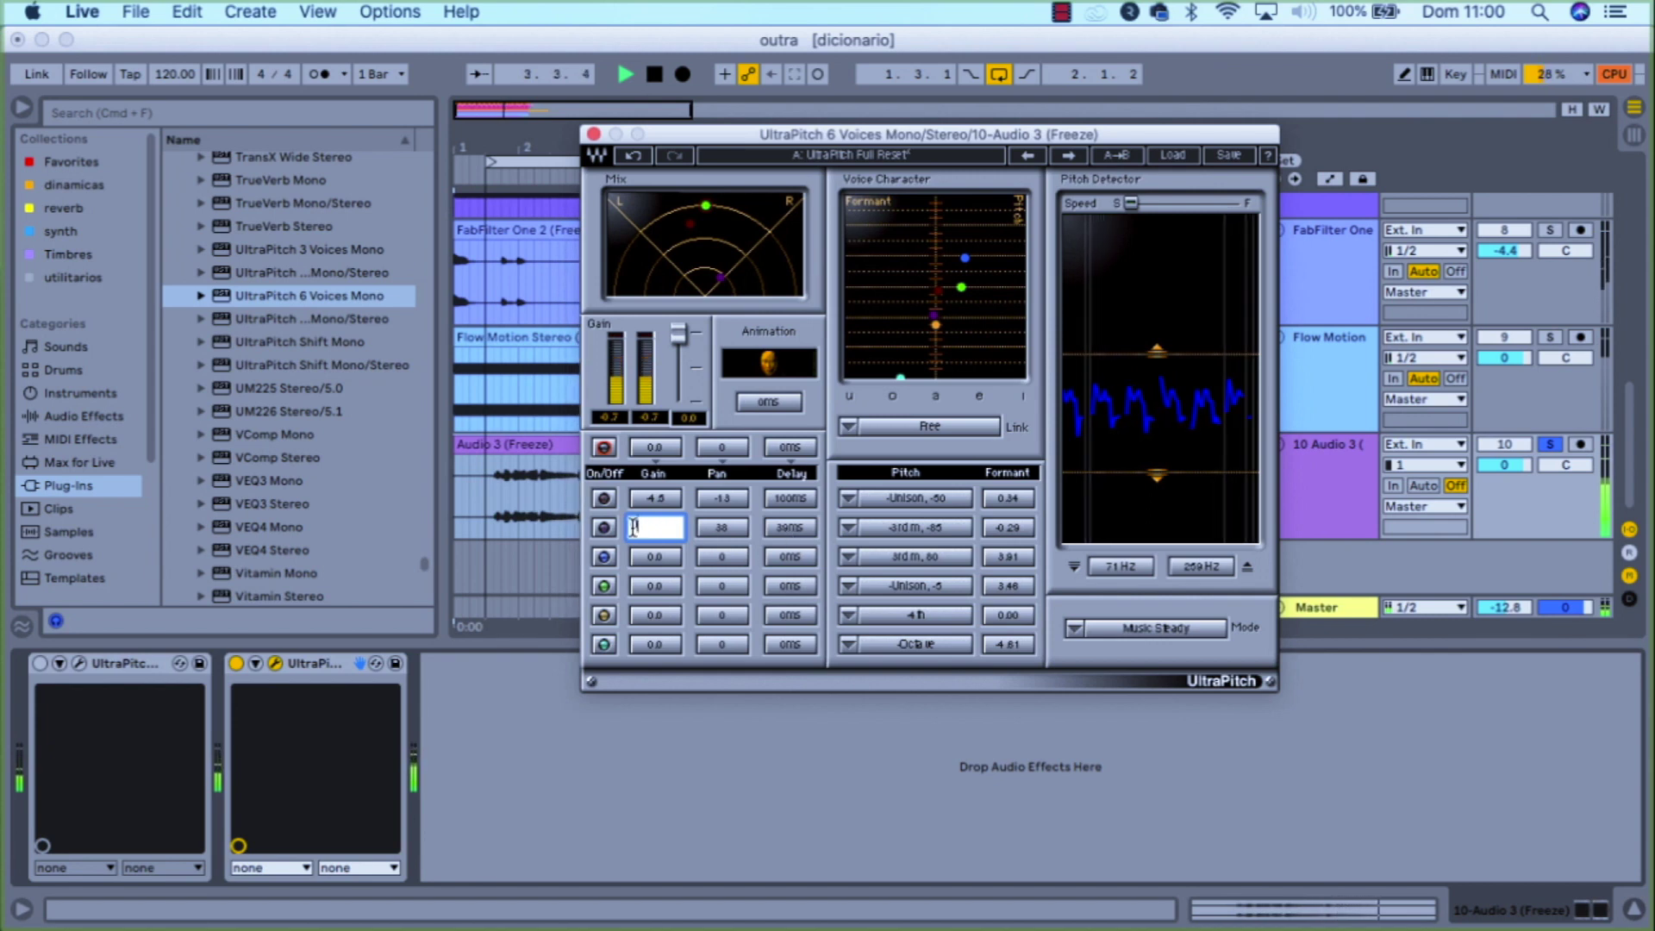
pyautogui.press('Escape')
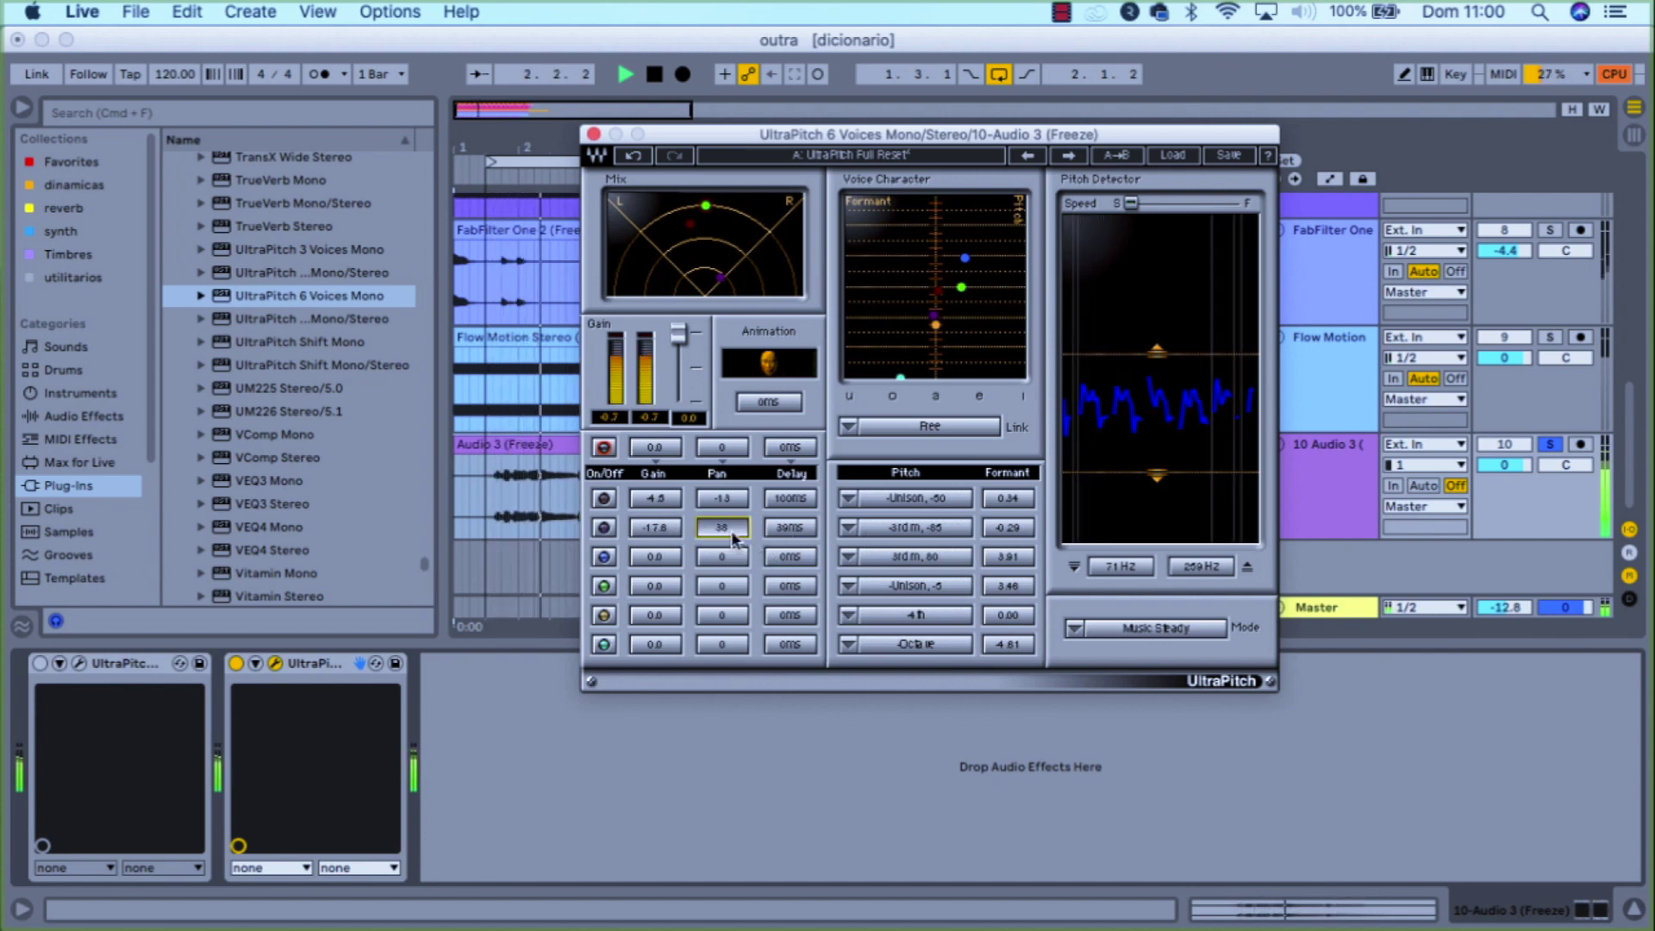
# Step: Set the second voice's pan and gain to 0
pyautogui.doubleClick(731, 535)
pyautogui.write('0')
pyautogui.press('Return')
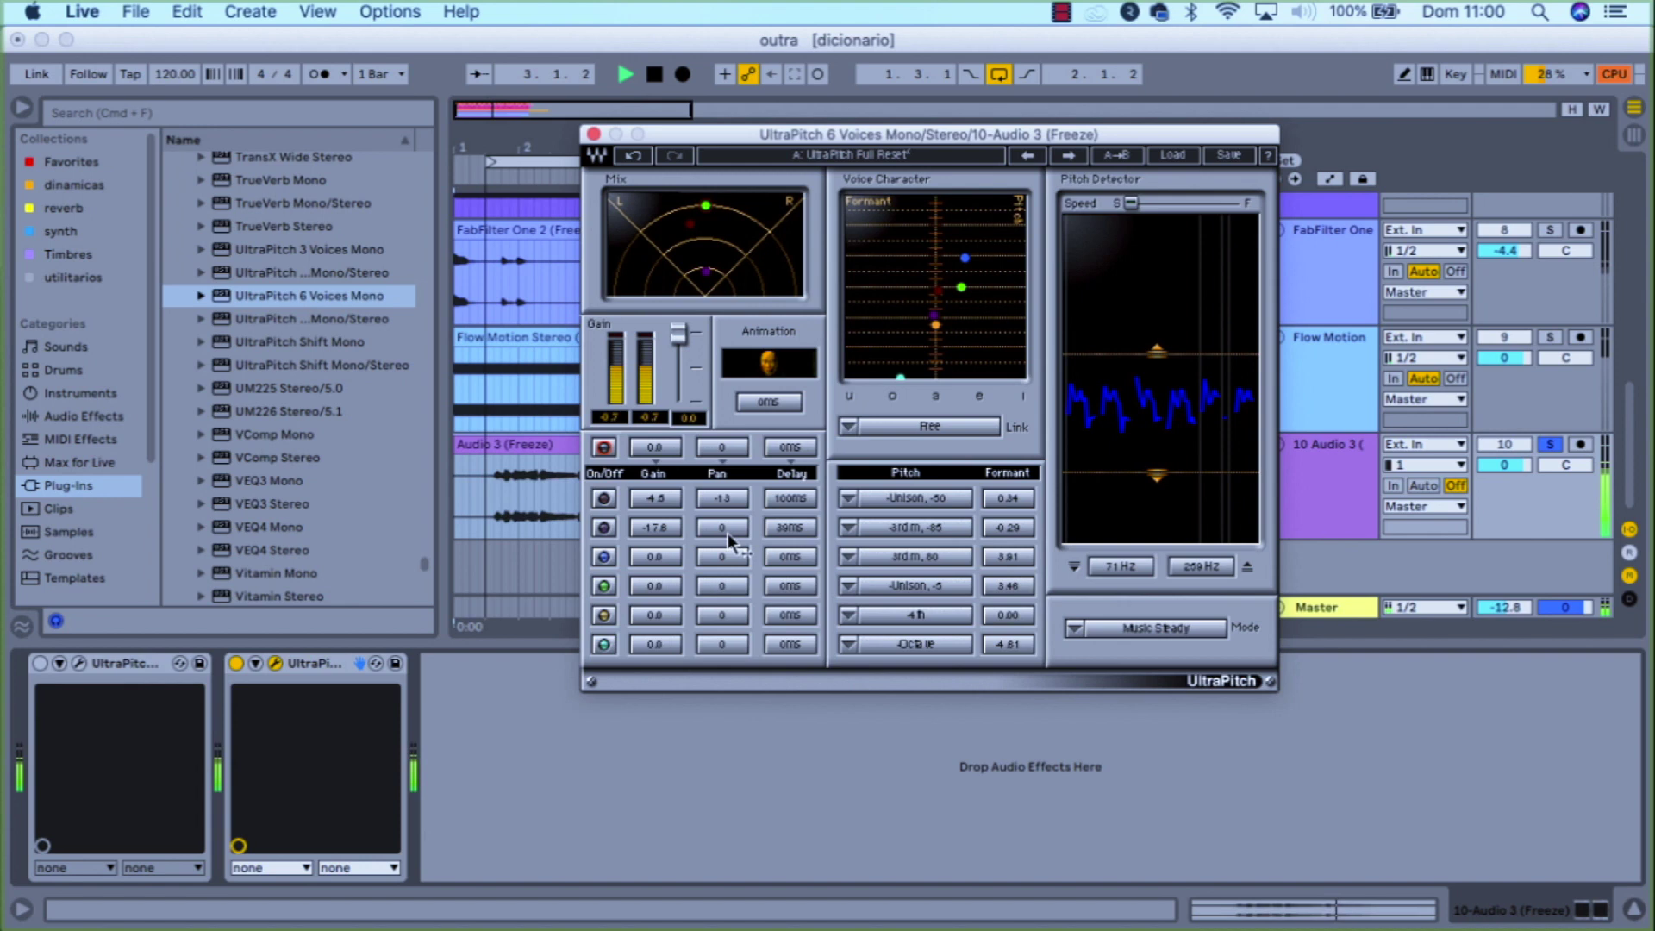
pyautogui.doubleClick(652, 527)
pyautogui.write('0')
pyautogui.press('Return')
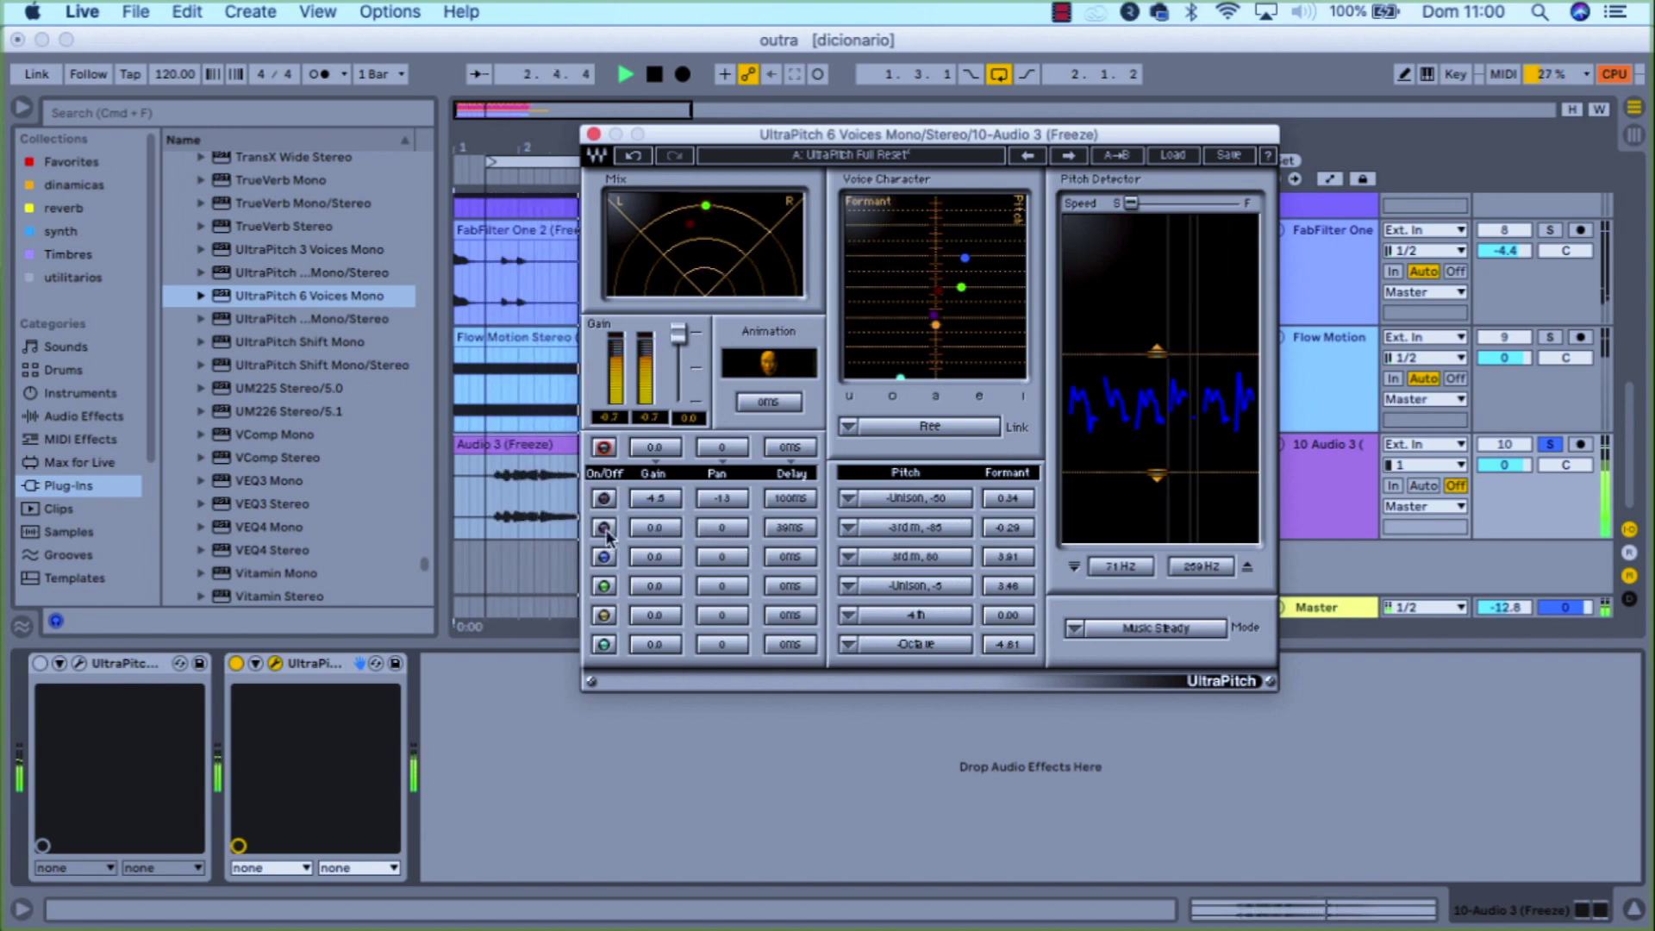
# Step: Set the second voice's pitch to 5th and raise its formant to 3.14
pyautogui.click(849, 534)
pyautogui.click(959, 654)
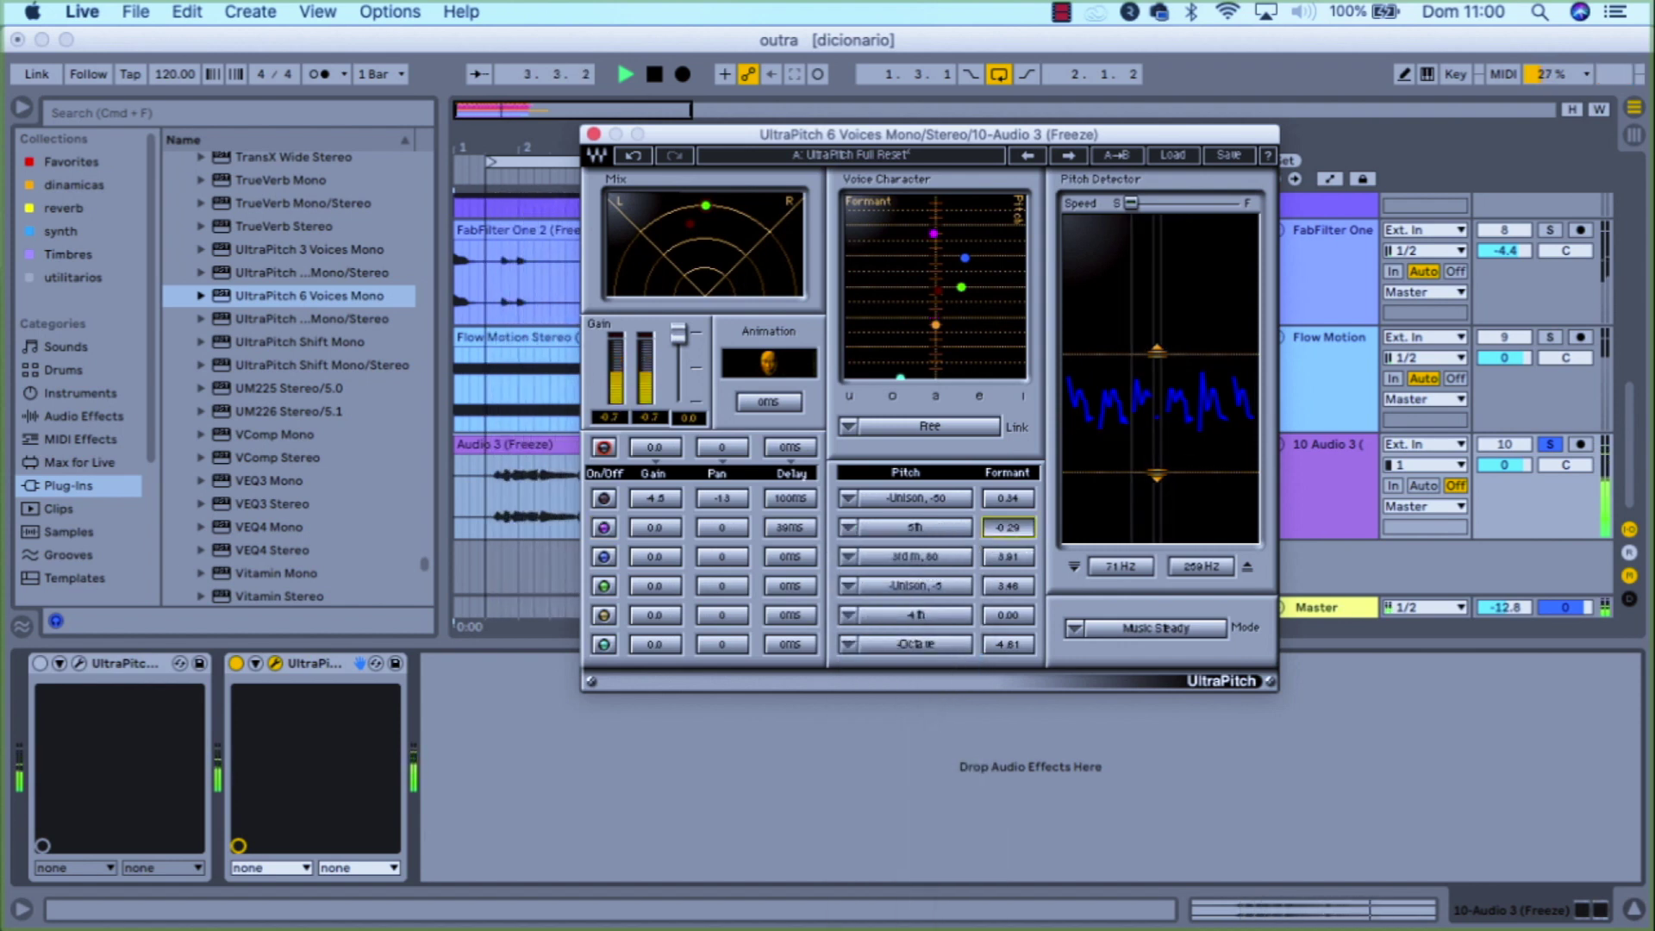
pyautogui.moveTo(1008, 526)
pyautogui.mouseDown()
pyautogui.moveTo(1008, 469)
pyautogui.moveTo(1008, 500)
pyautogui.mouseUp()
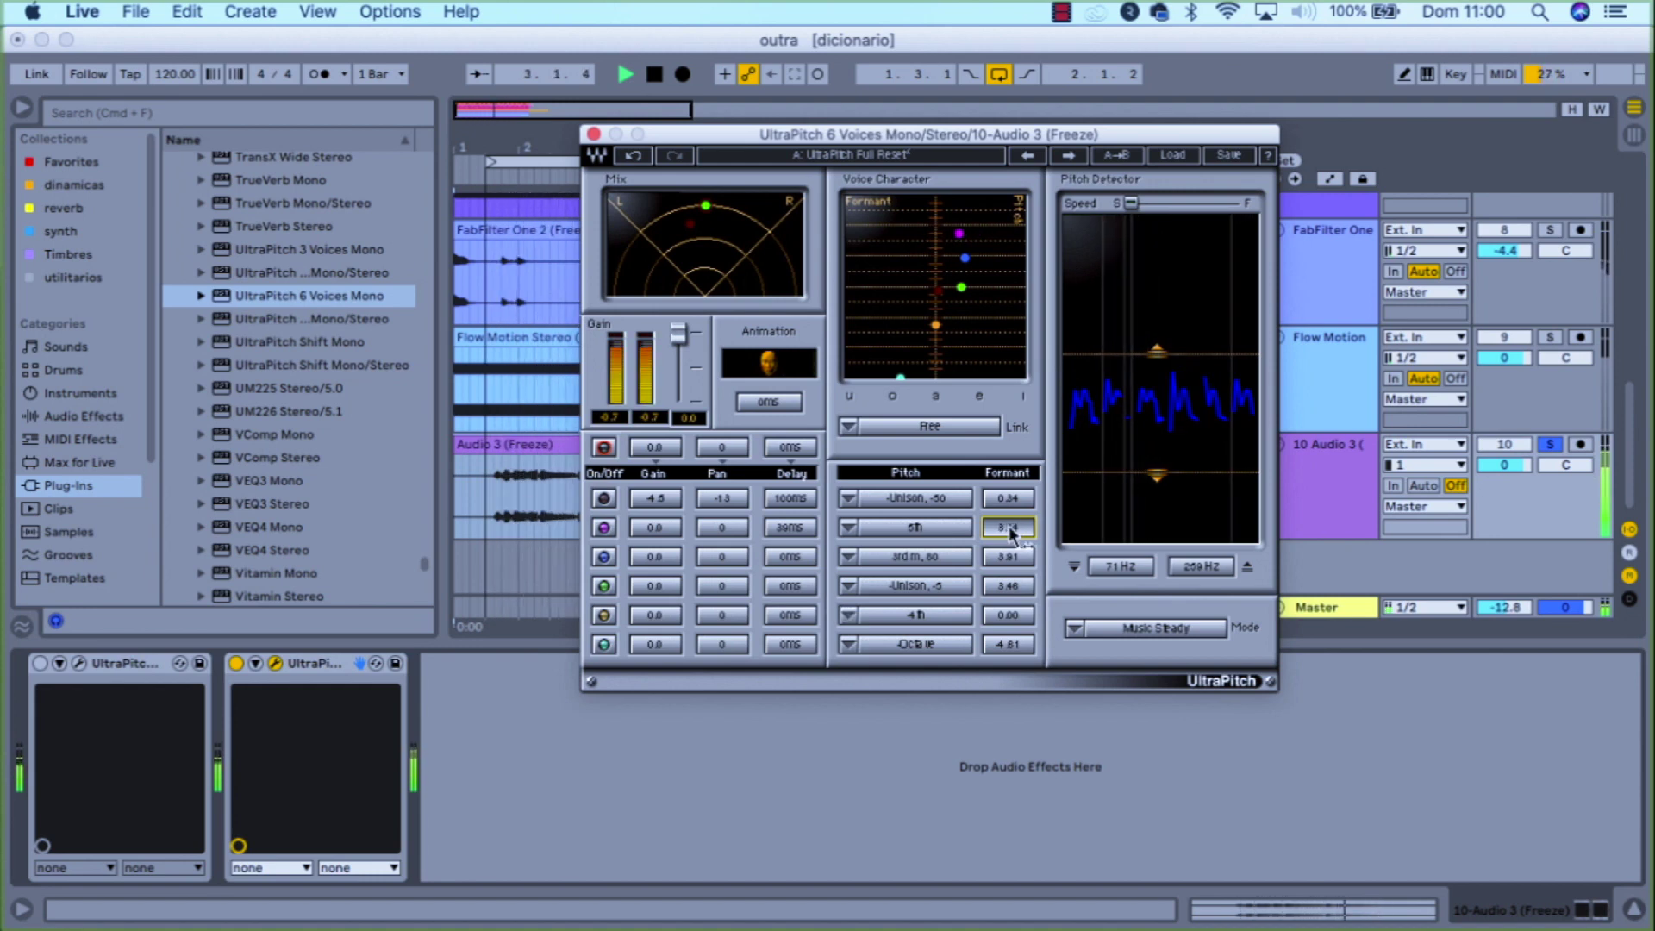
# Step: Turn on the first voice and set its gain and pan to 0
pyautogui.click(605, 498)
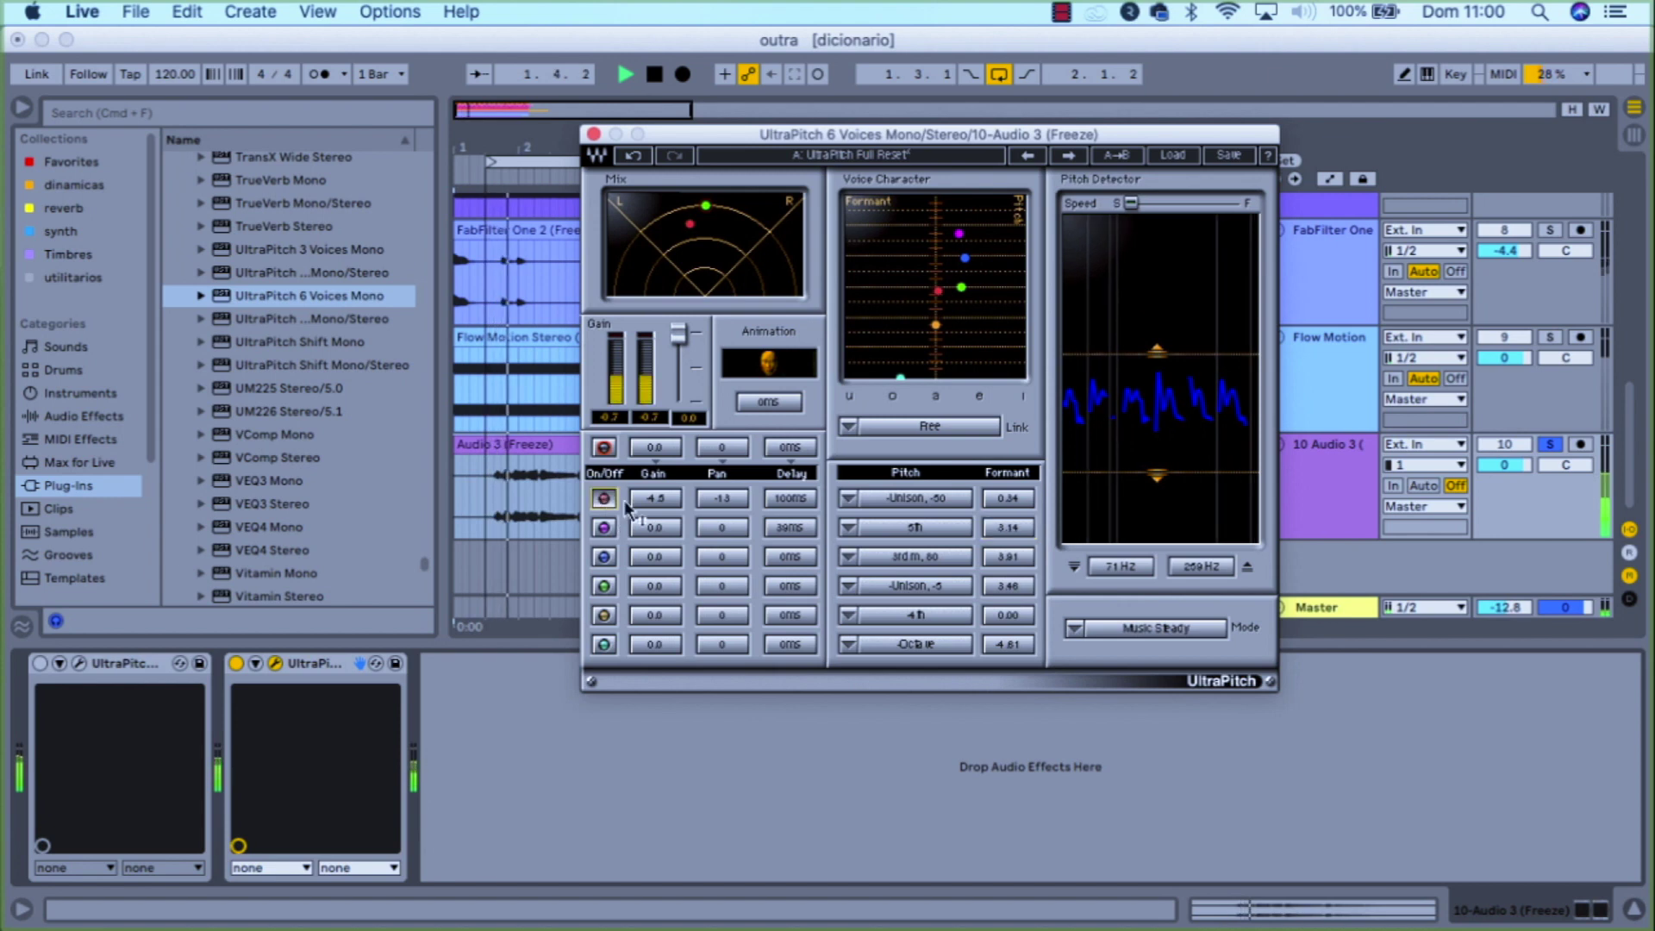
pyautogui.click(659, 502)
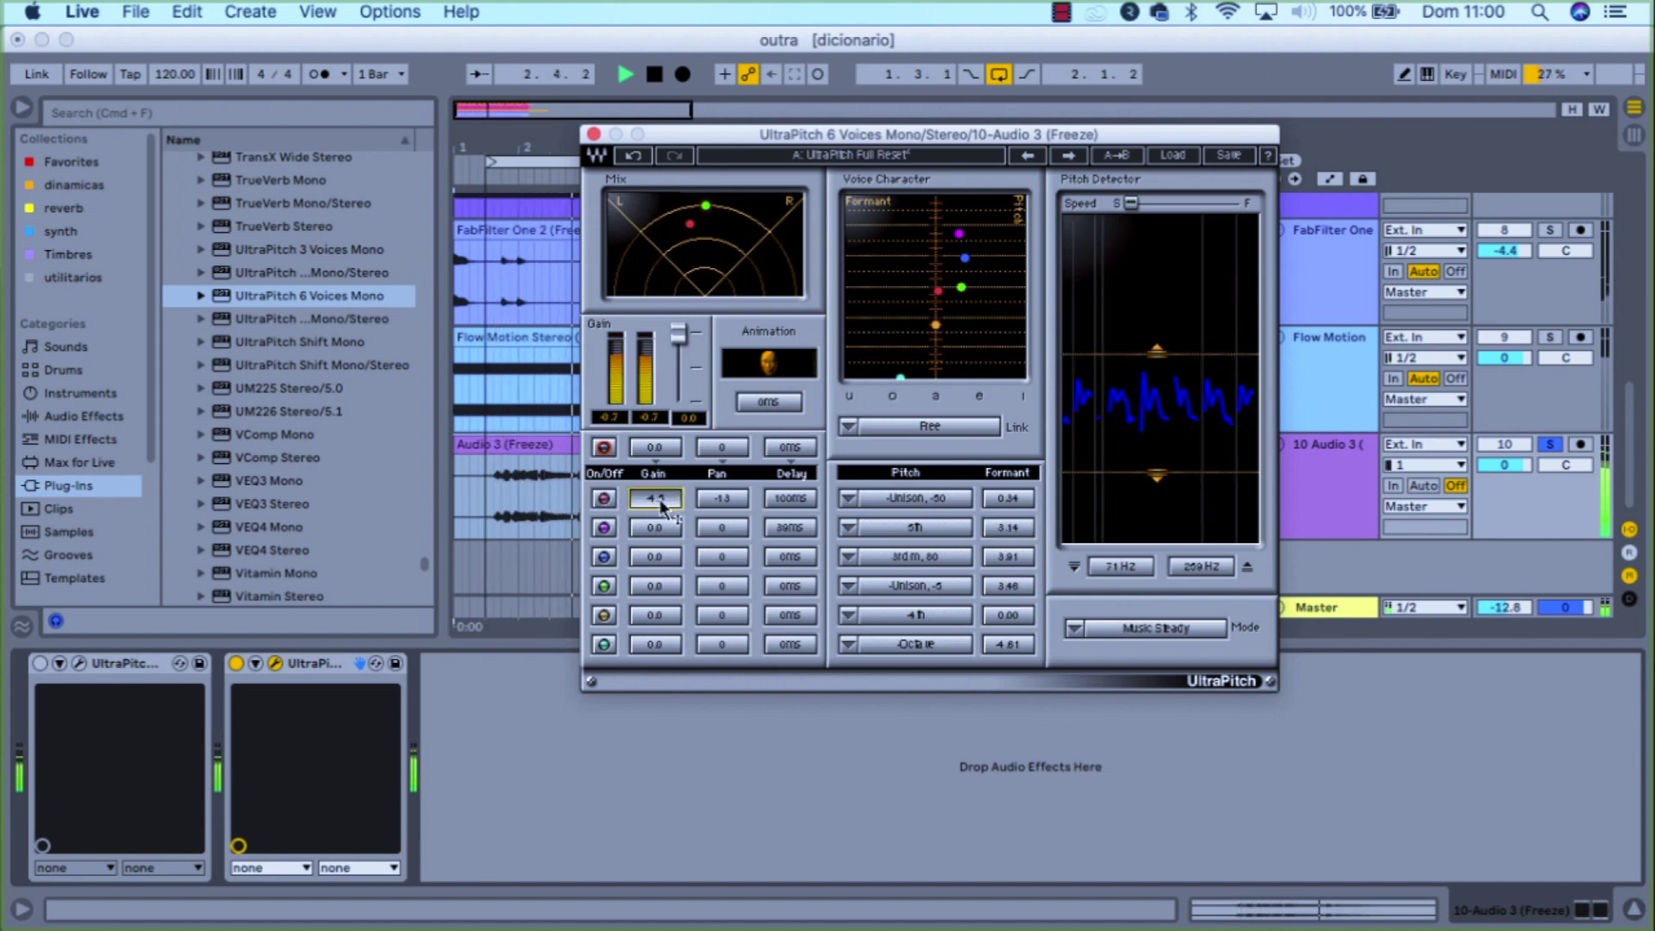
pyautogui.click(957, 506)
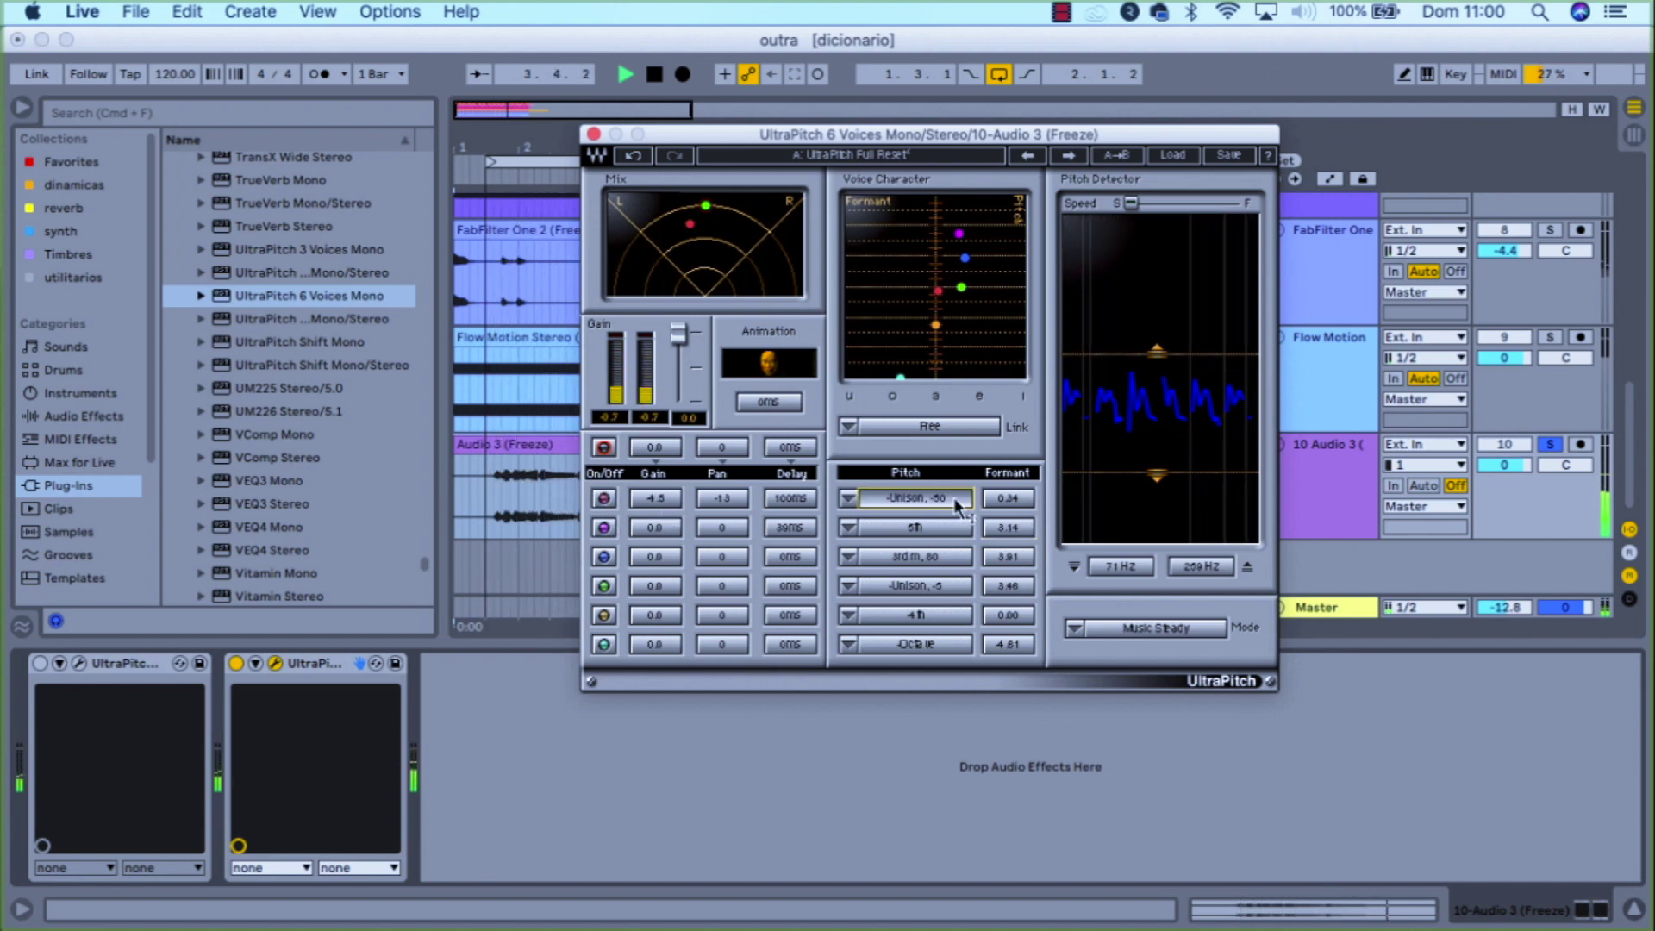
pyautogui.doubleClick(955, 500)
pyautogui.click(670, 504)
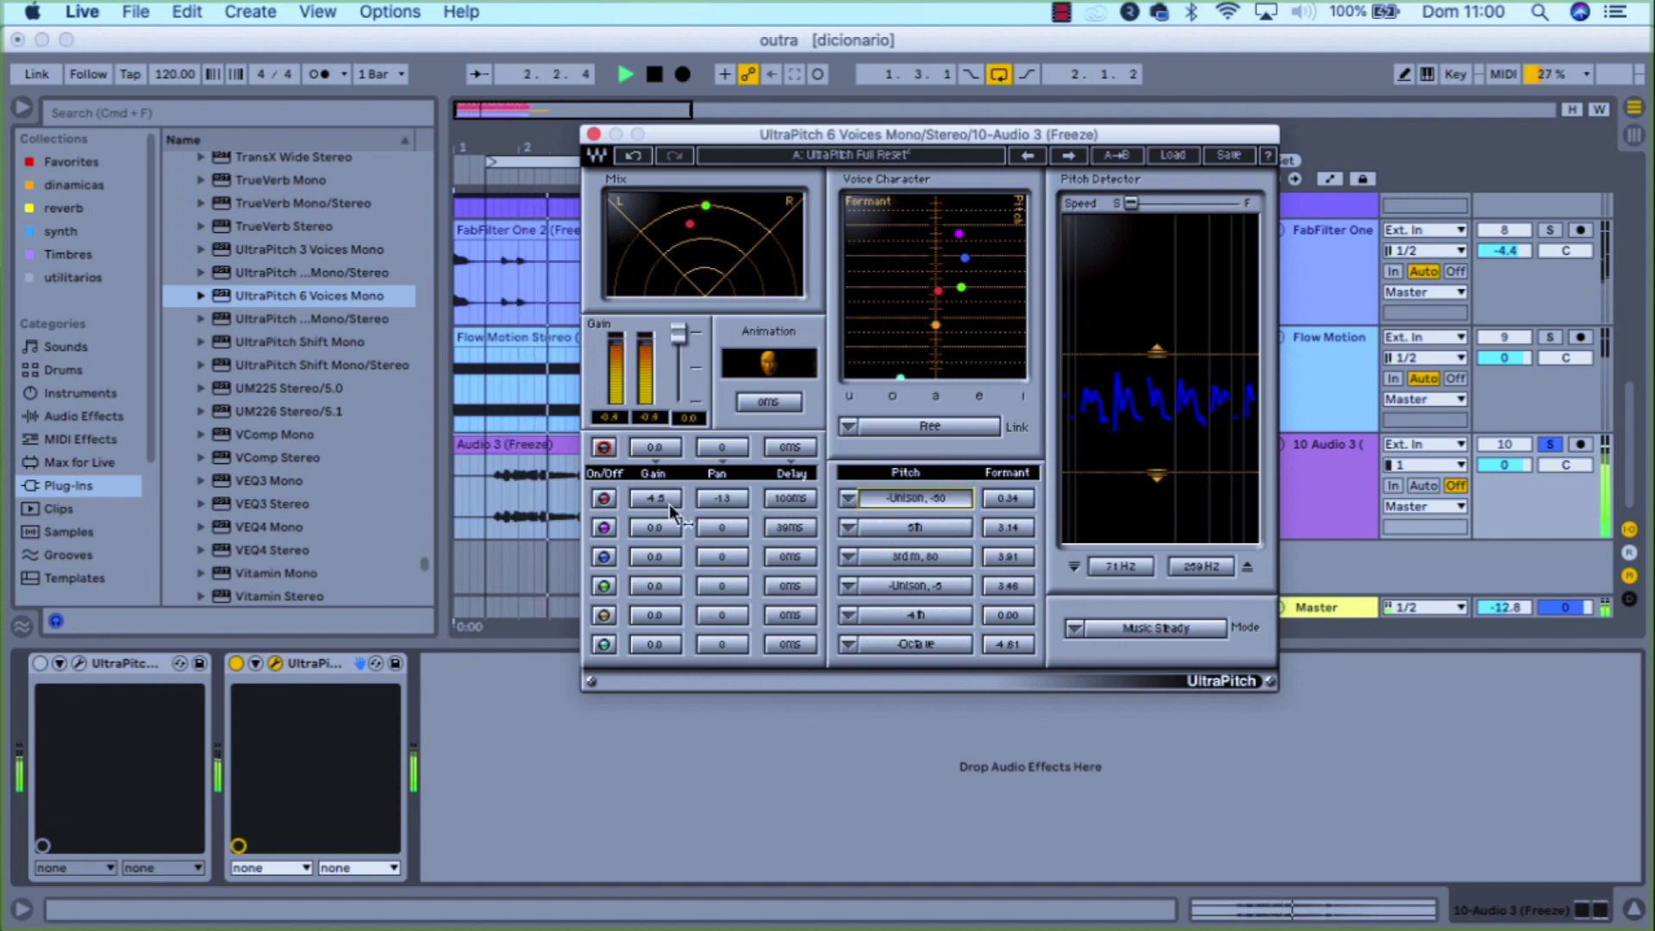
pyautogui.click(652, 500)
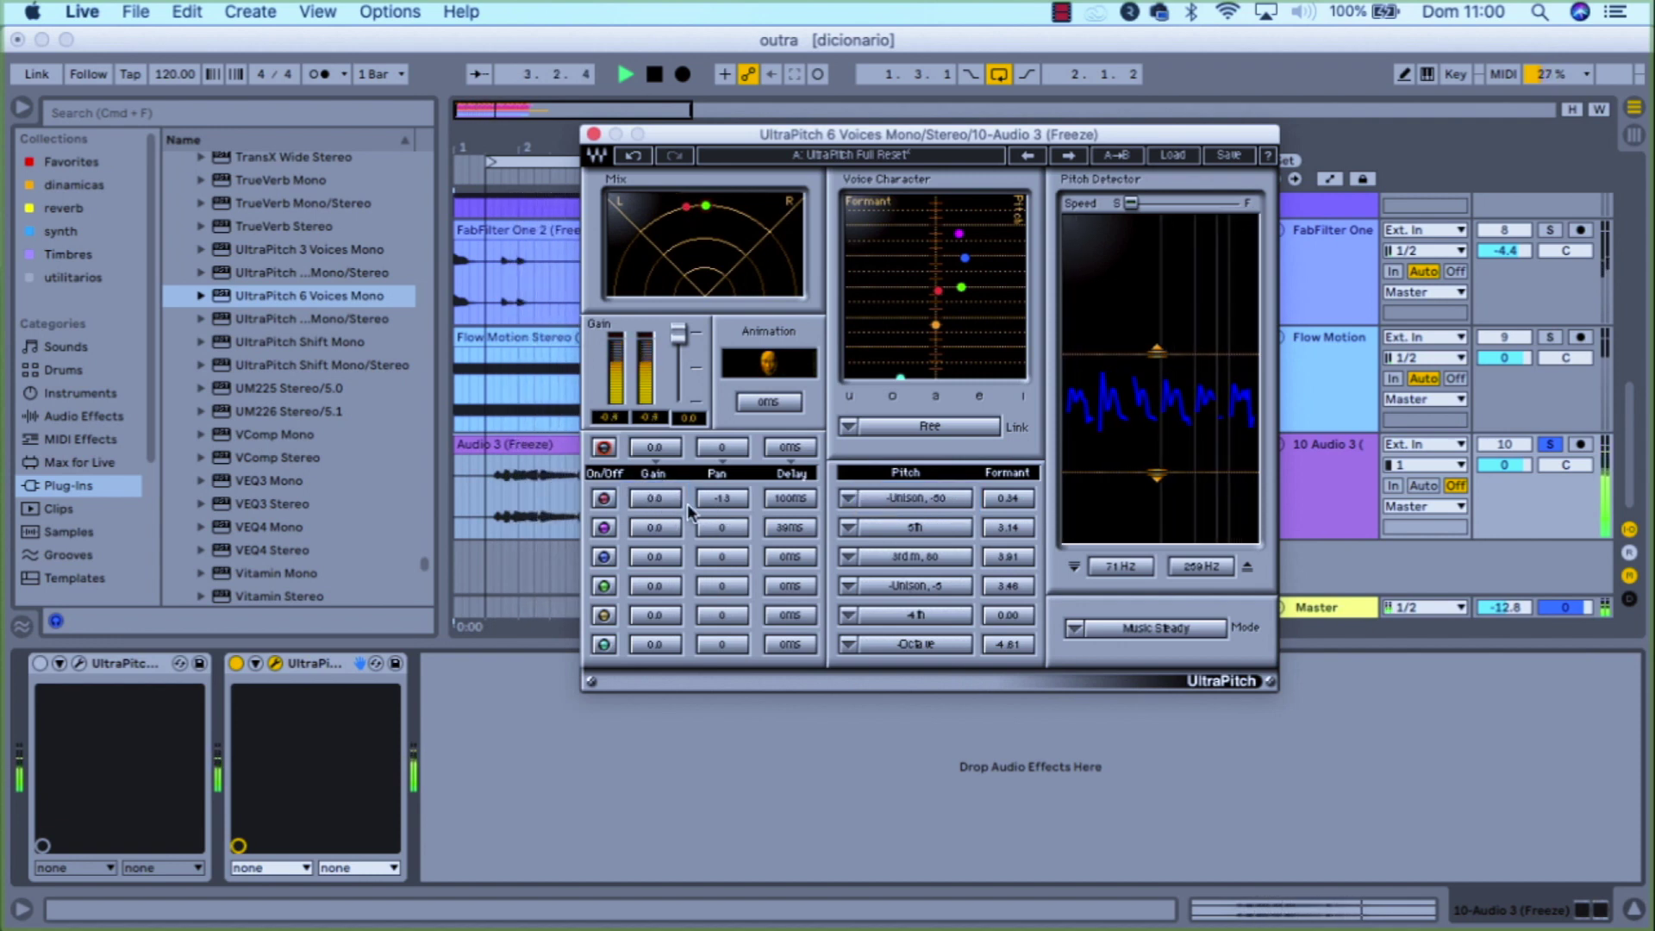
pyautogui.doubleClick(721, 504)
pyautogui.write('0')
pyautogui.press('Return')
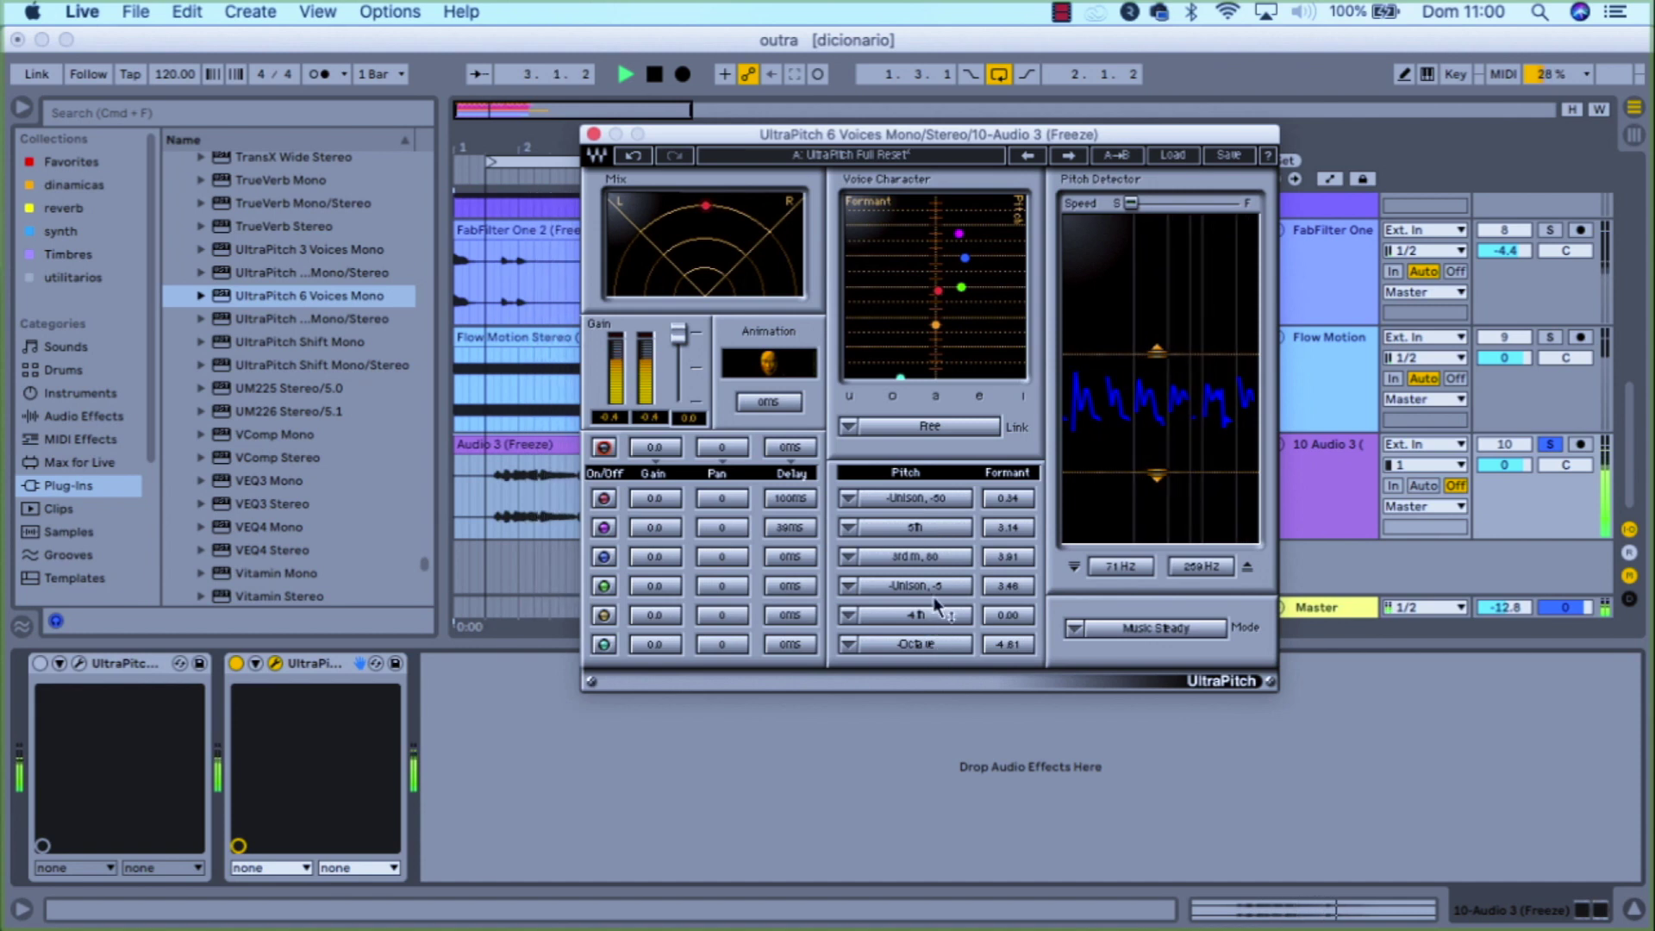
# Step: Change the fifth voice's pitch to 5th above unison
pyautogui.click(854, 619)
pyautogui.click(853, 623)
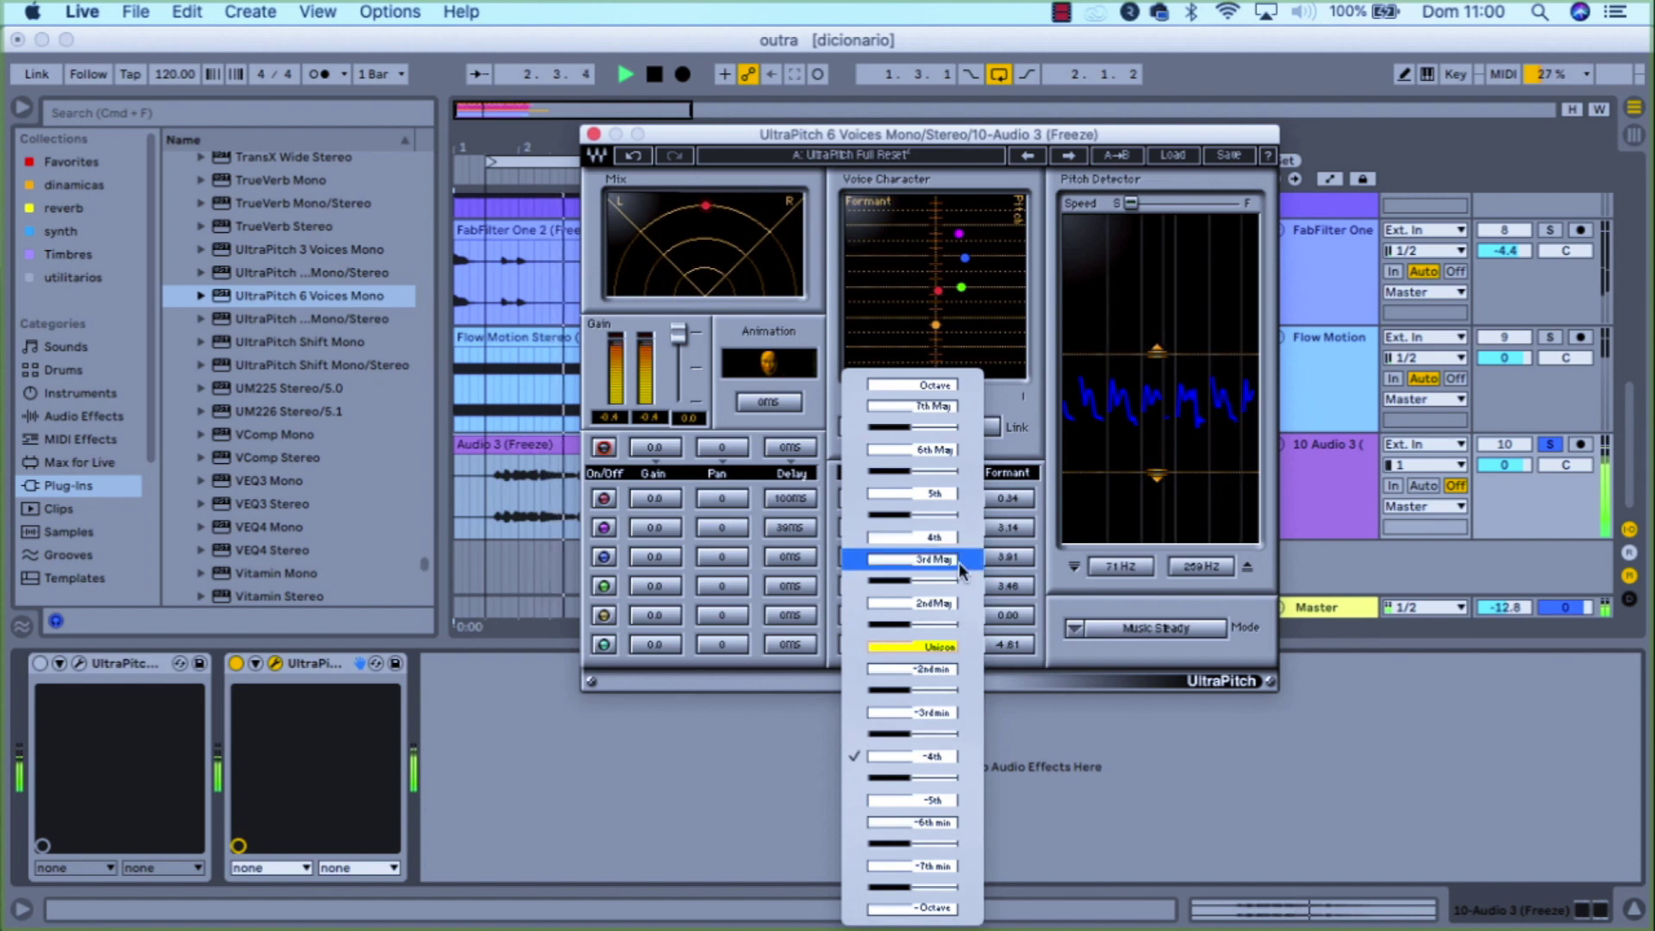
pyautogui.click(944, 494)
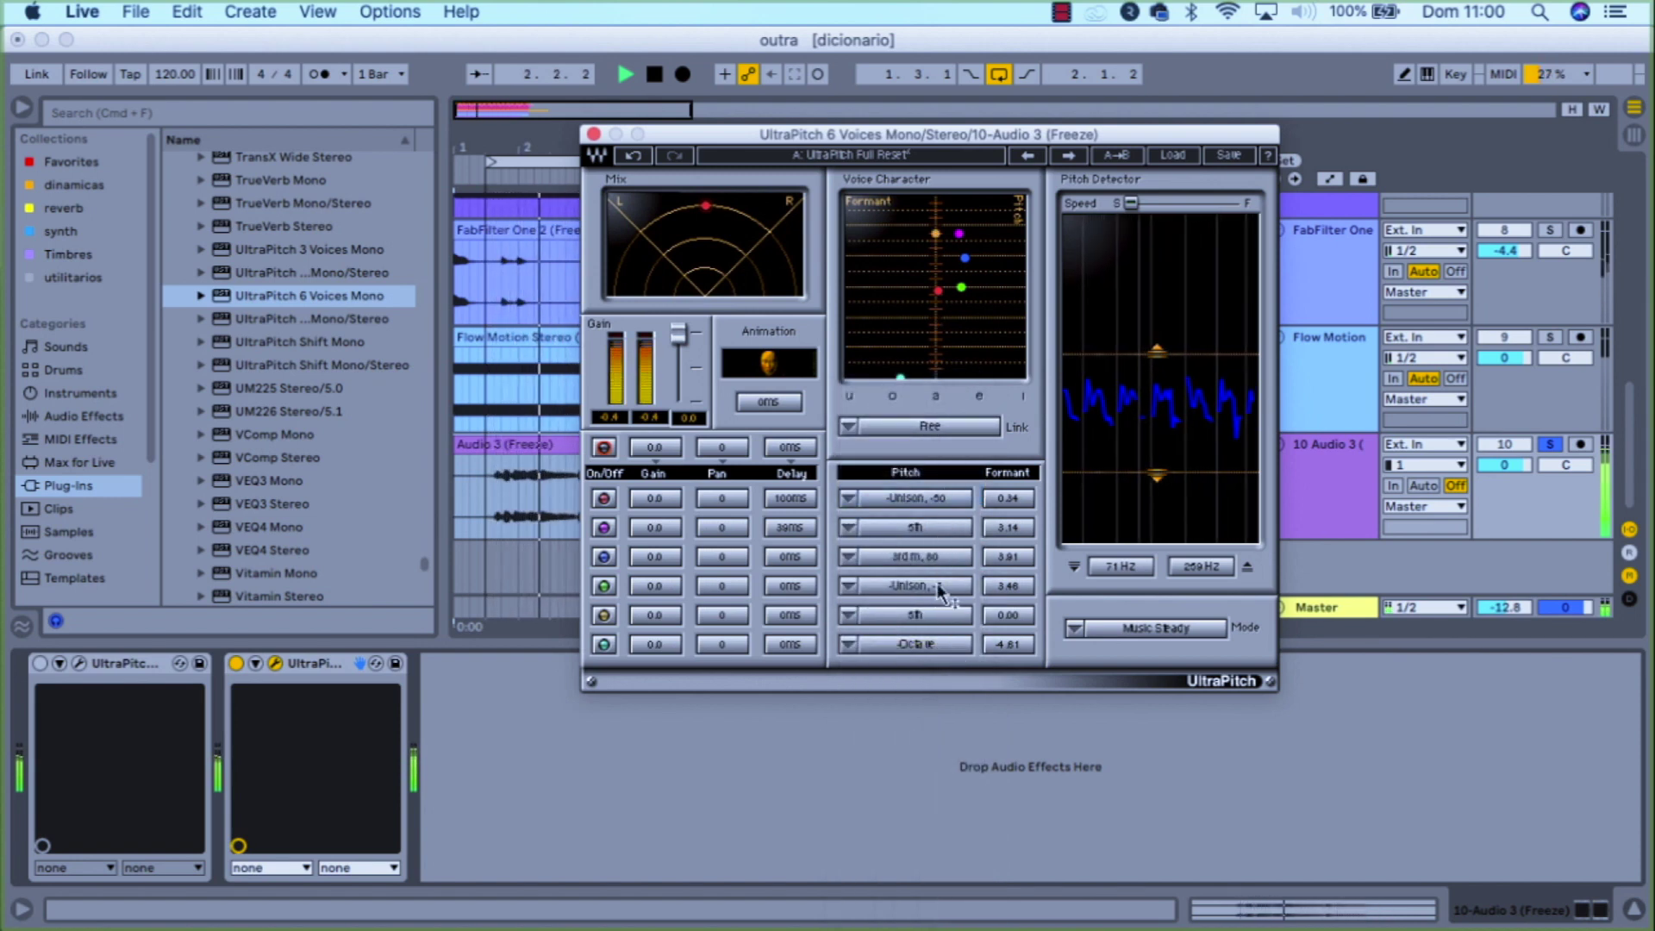
# Step: Set the first voice's pitch to 7th Maj, fine-tune it down into the 6th m range, and set its formant to 0.49
pyautogui.doubleClick(931, 501)
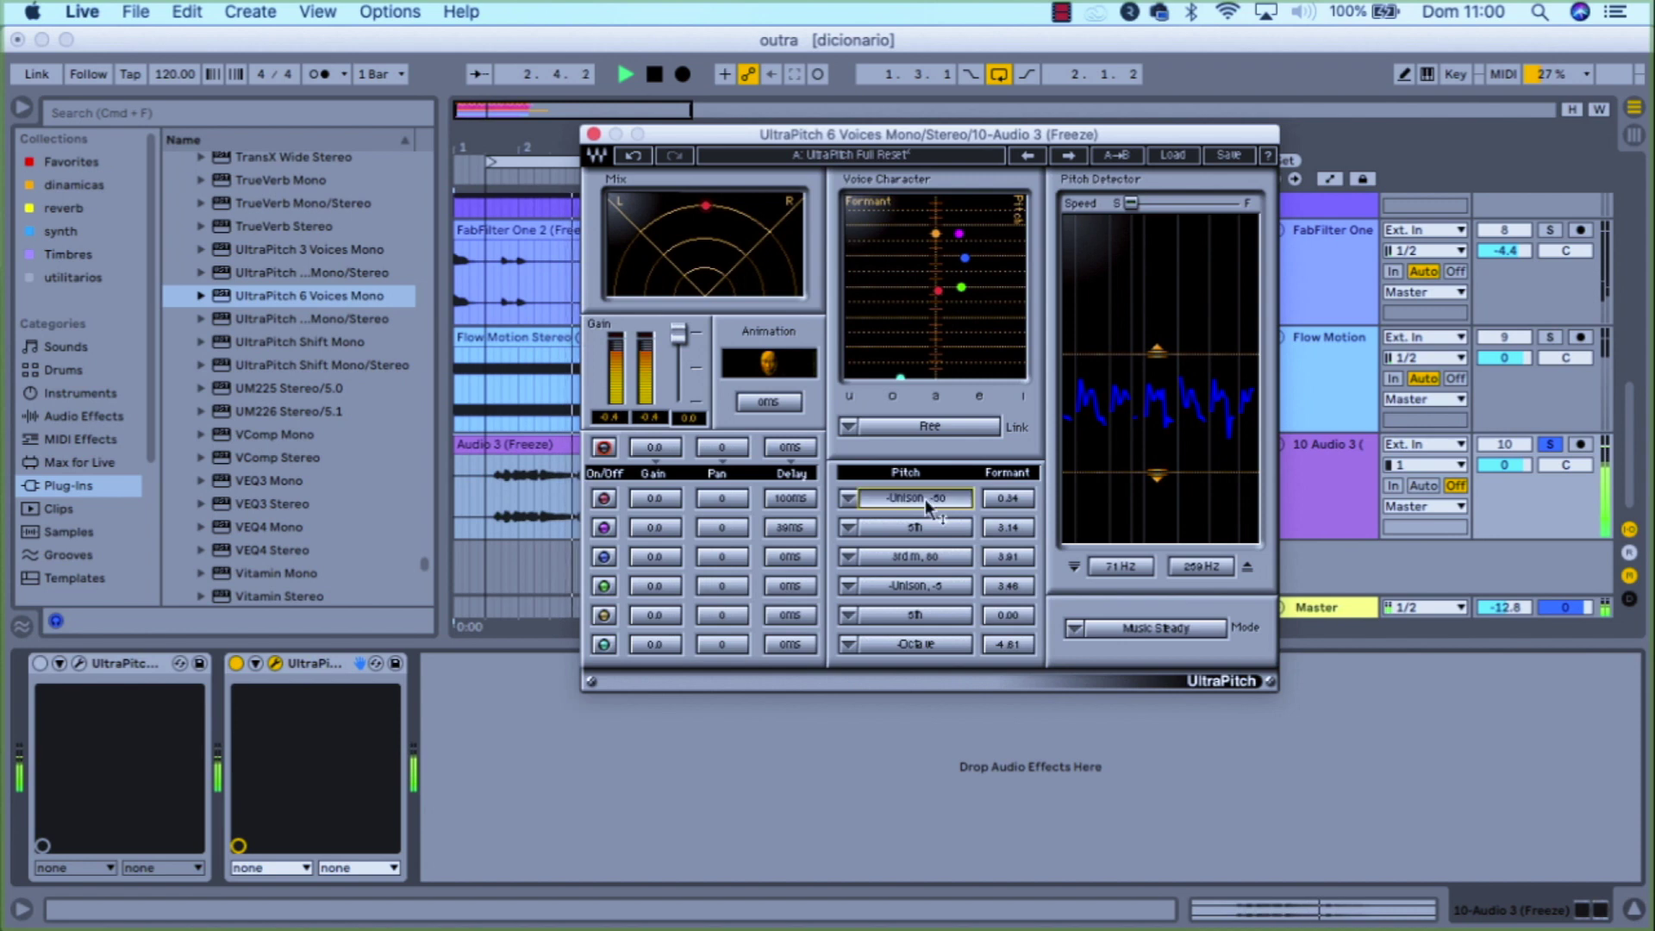
pyautogui.click(849, 500)
pyautogui.click(852, 496)
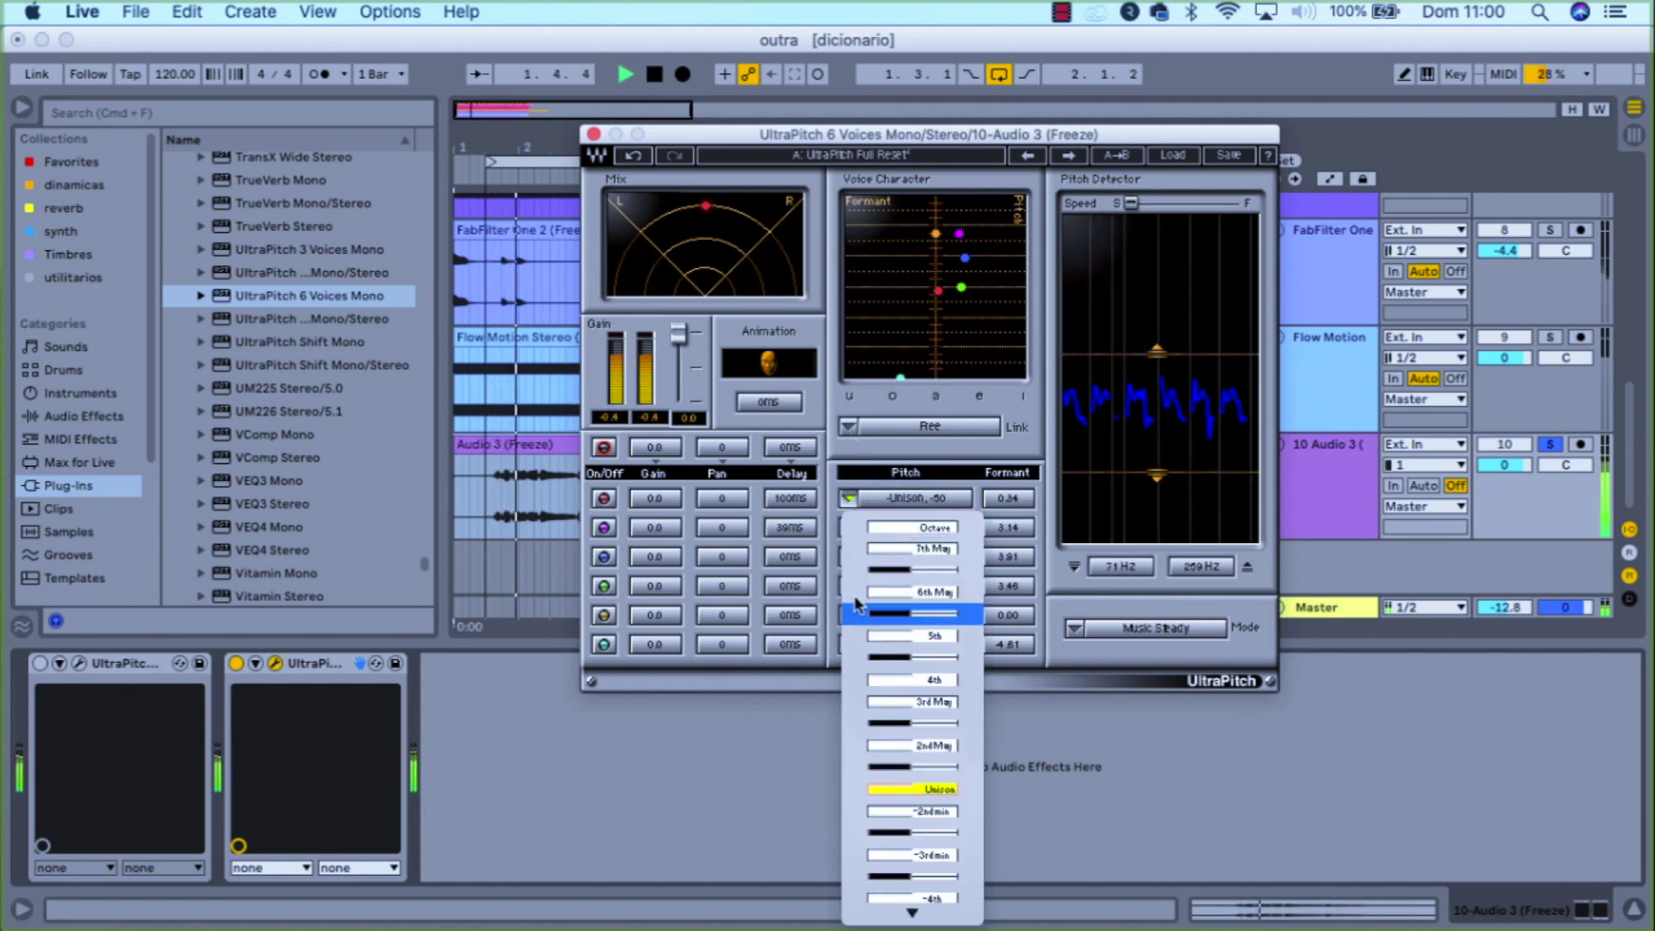
pyautogui.click(946, 550)
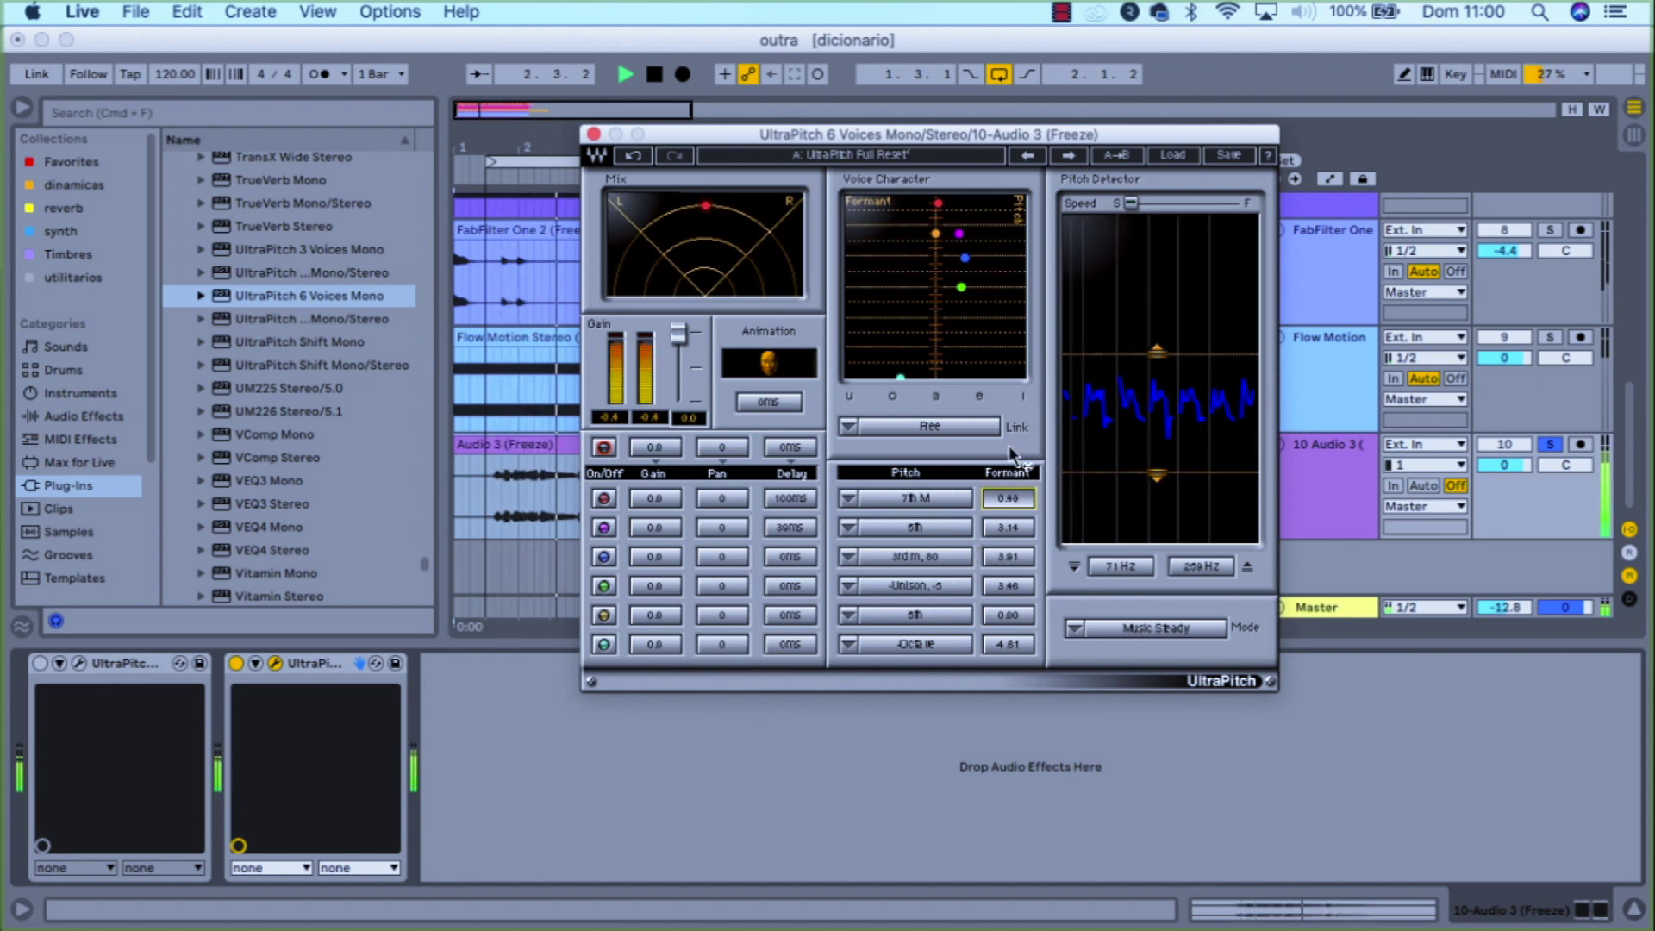
pyautogui.moveTo(915, 499); pyautogui.dragTo(915, 496)
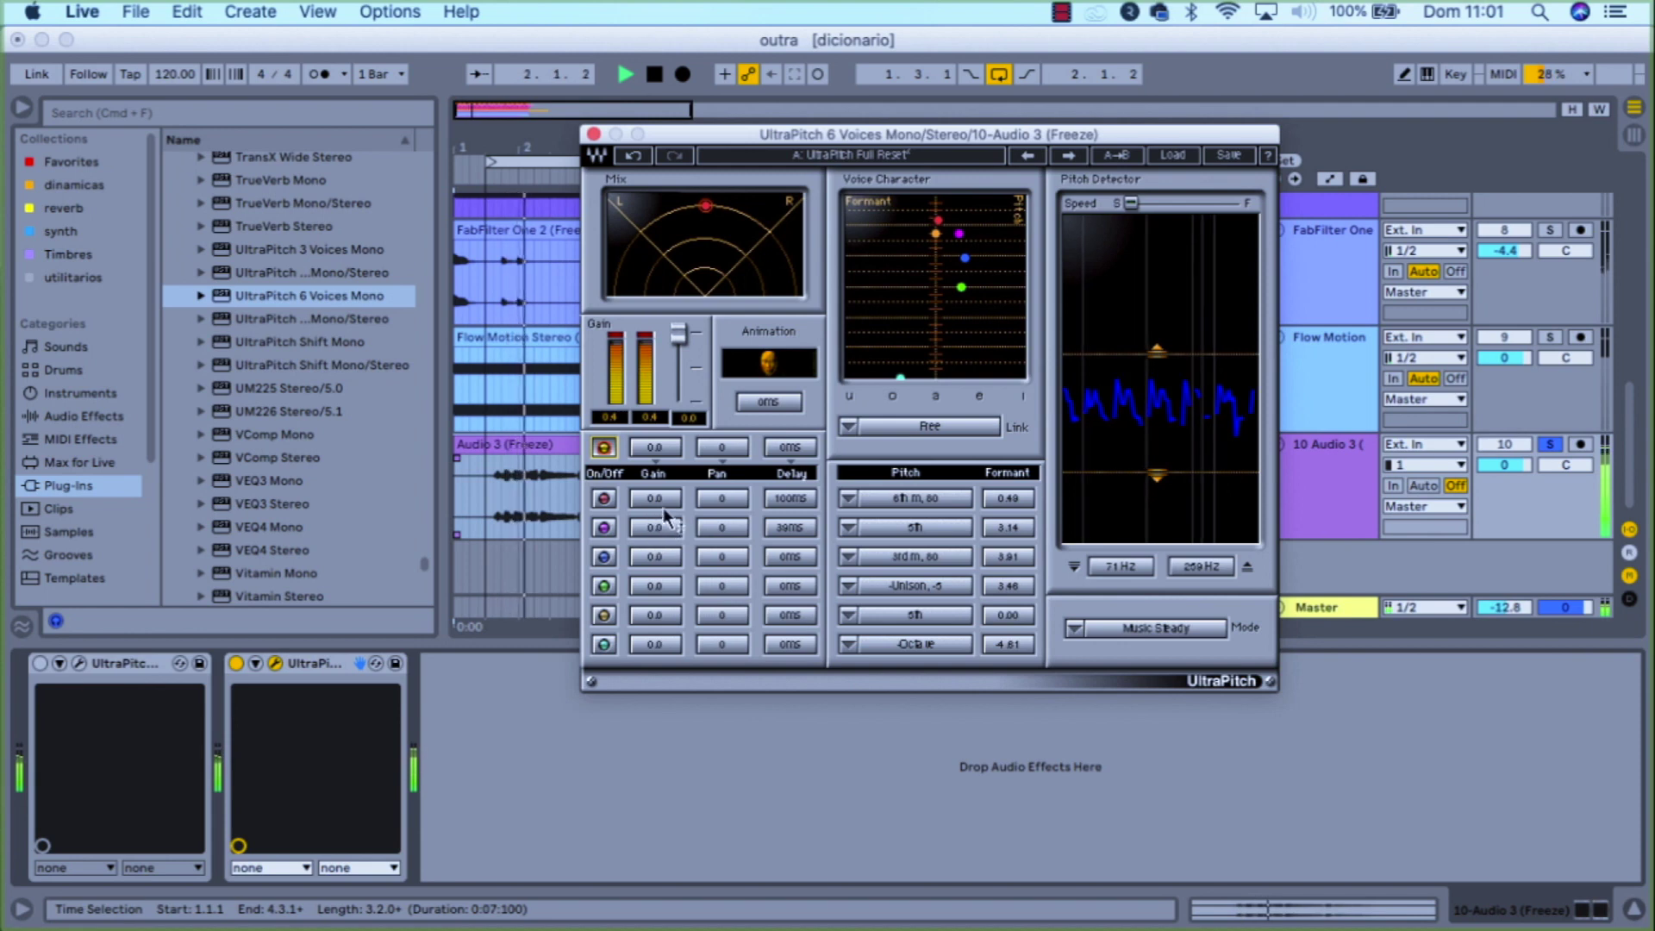
# Step: Place the first voice at gain -7.1 and pan -11, and the second voice at gain -4.1 and pan 45
pyautogui.moveTo(656, 503); pyautogui.dragTo(657, 552)
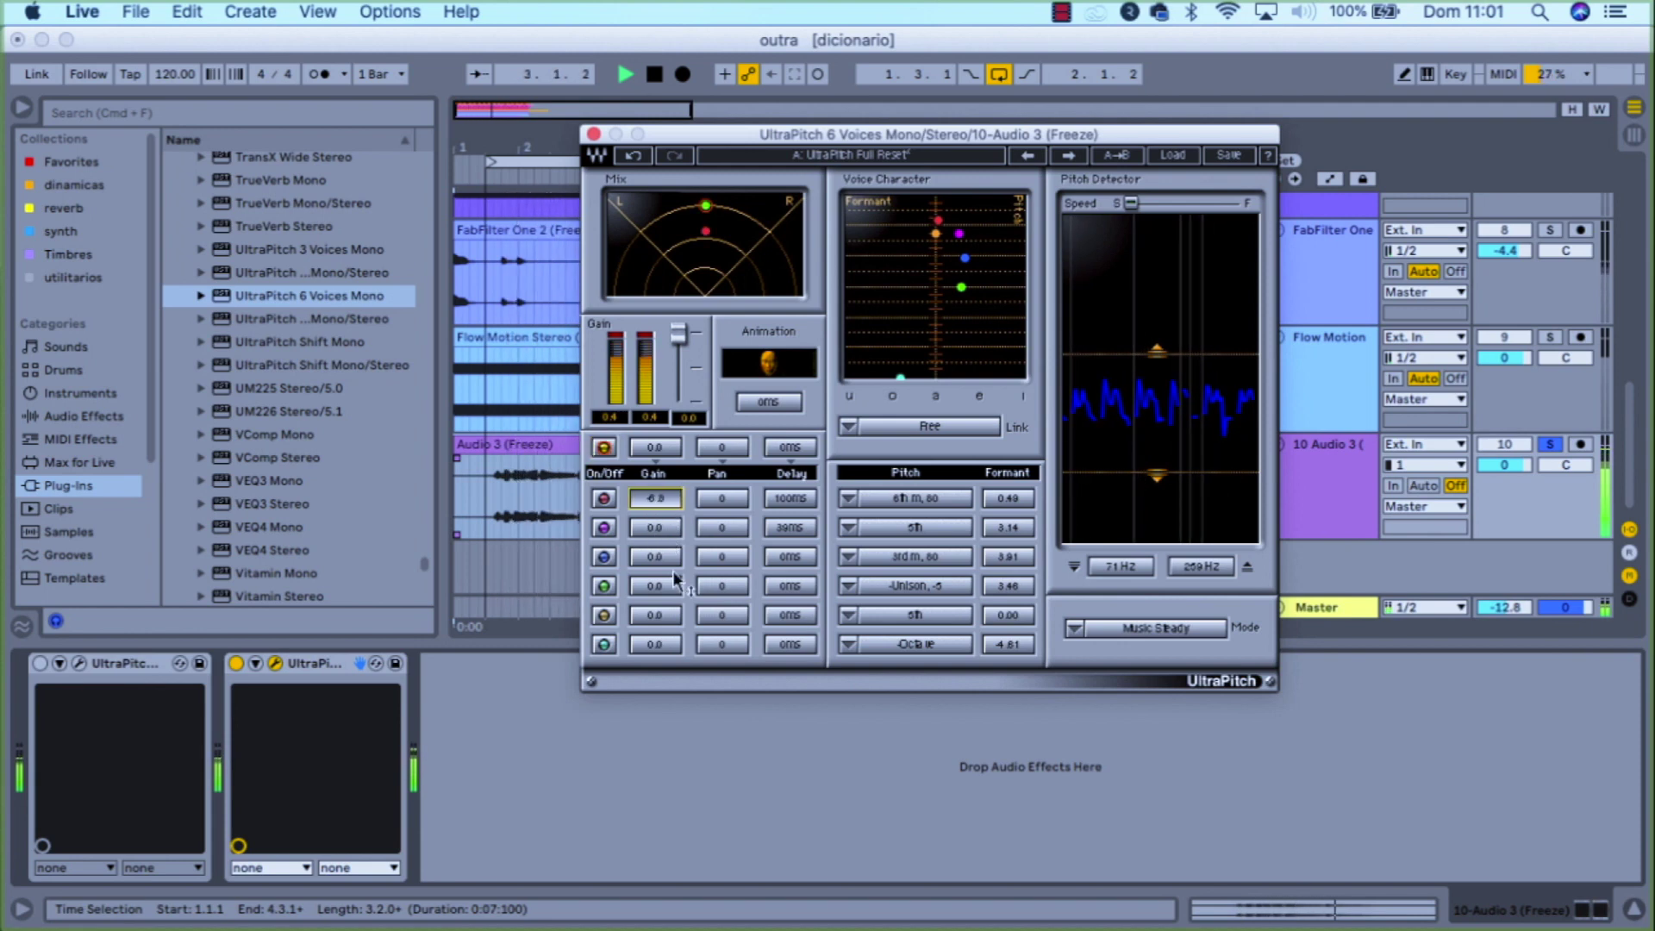
pyautogui.moveTo(694, 232); pyautogui.dragTo(693, 233)
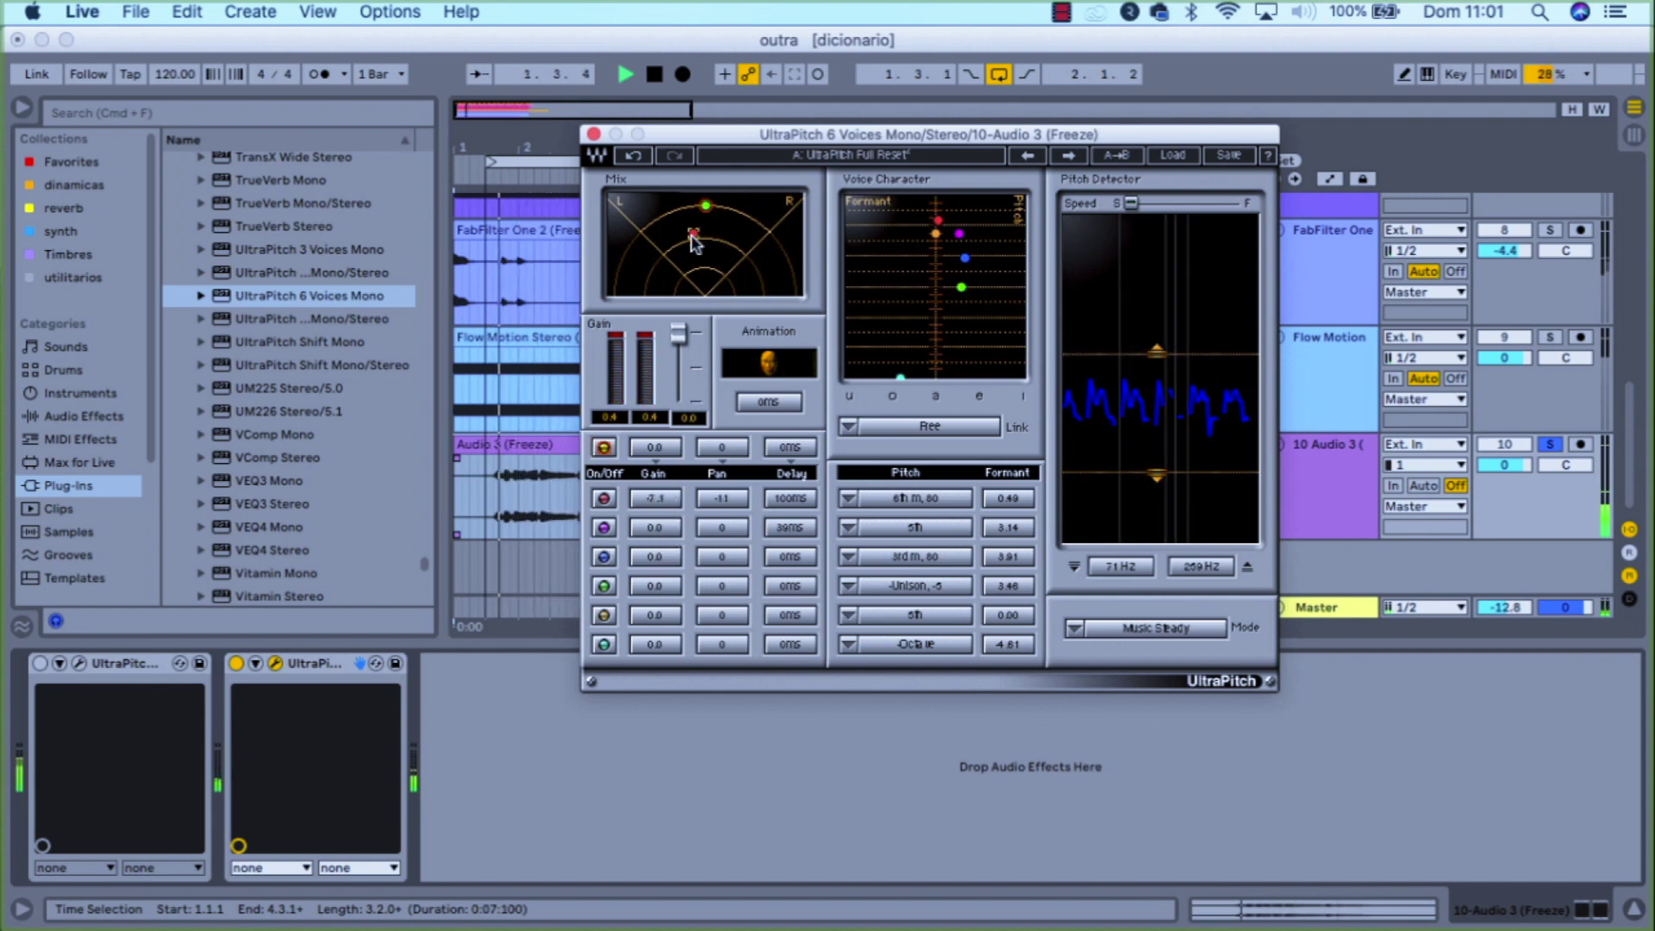
pyautogui.moveTo(655, 527); pyautogui.dragTo(698, 659)
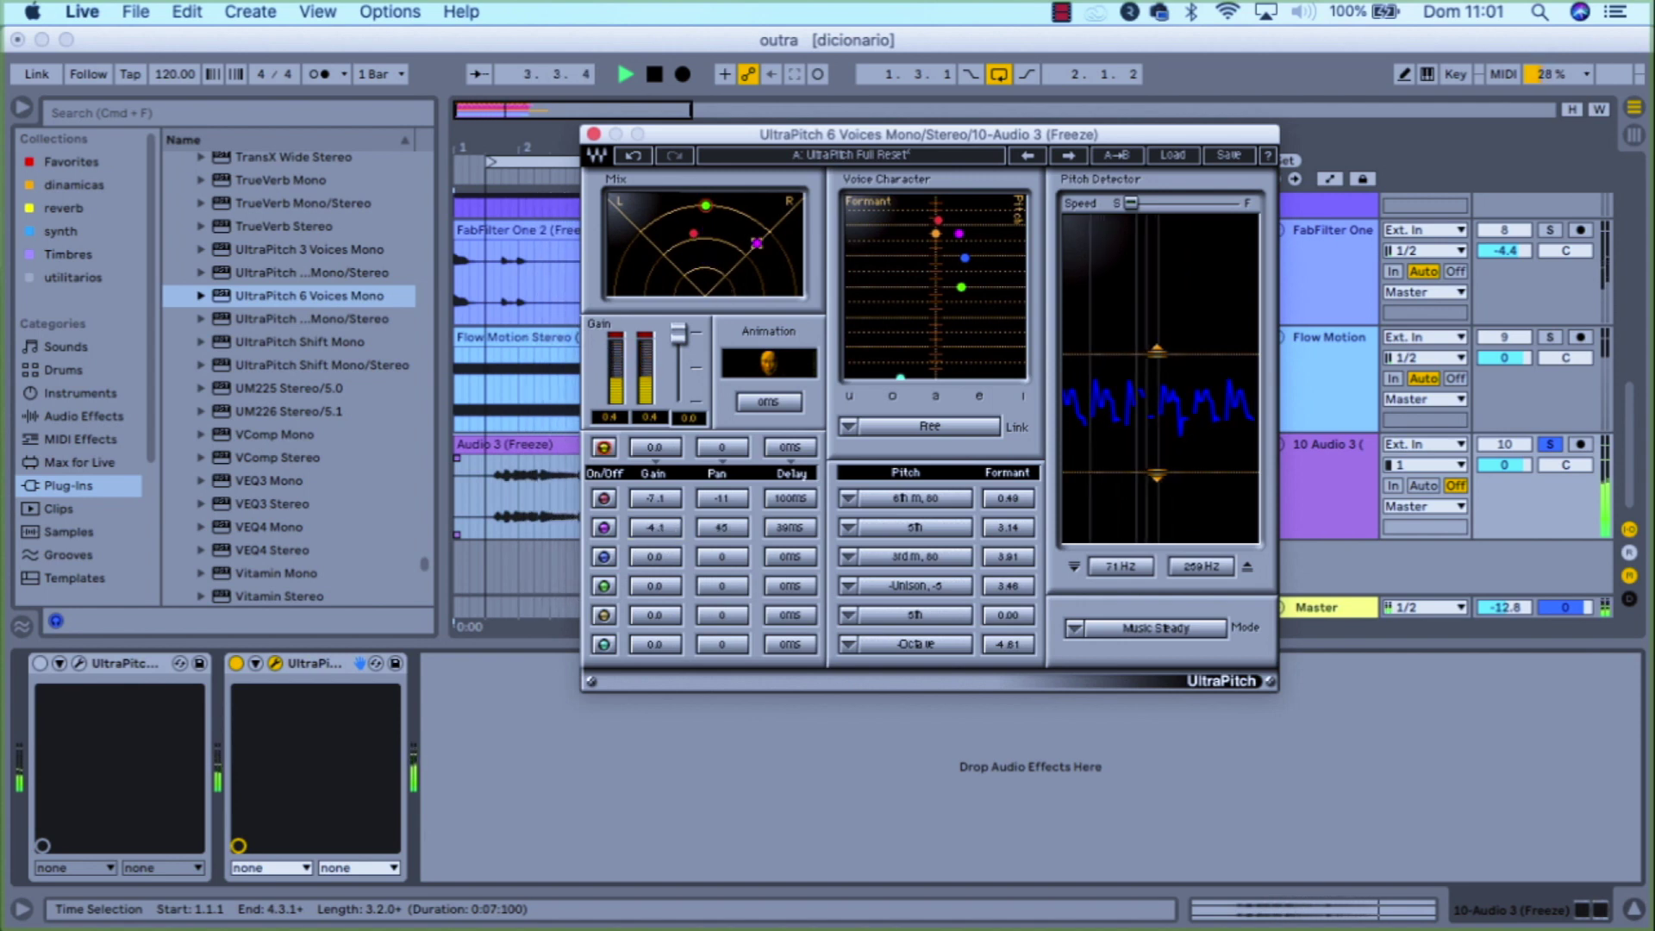
# Step: Place the third voice at gain -2.7 and pan -45 in the mix
pyautogui.click(661, 564)
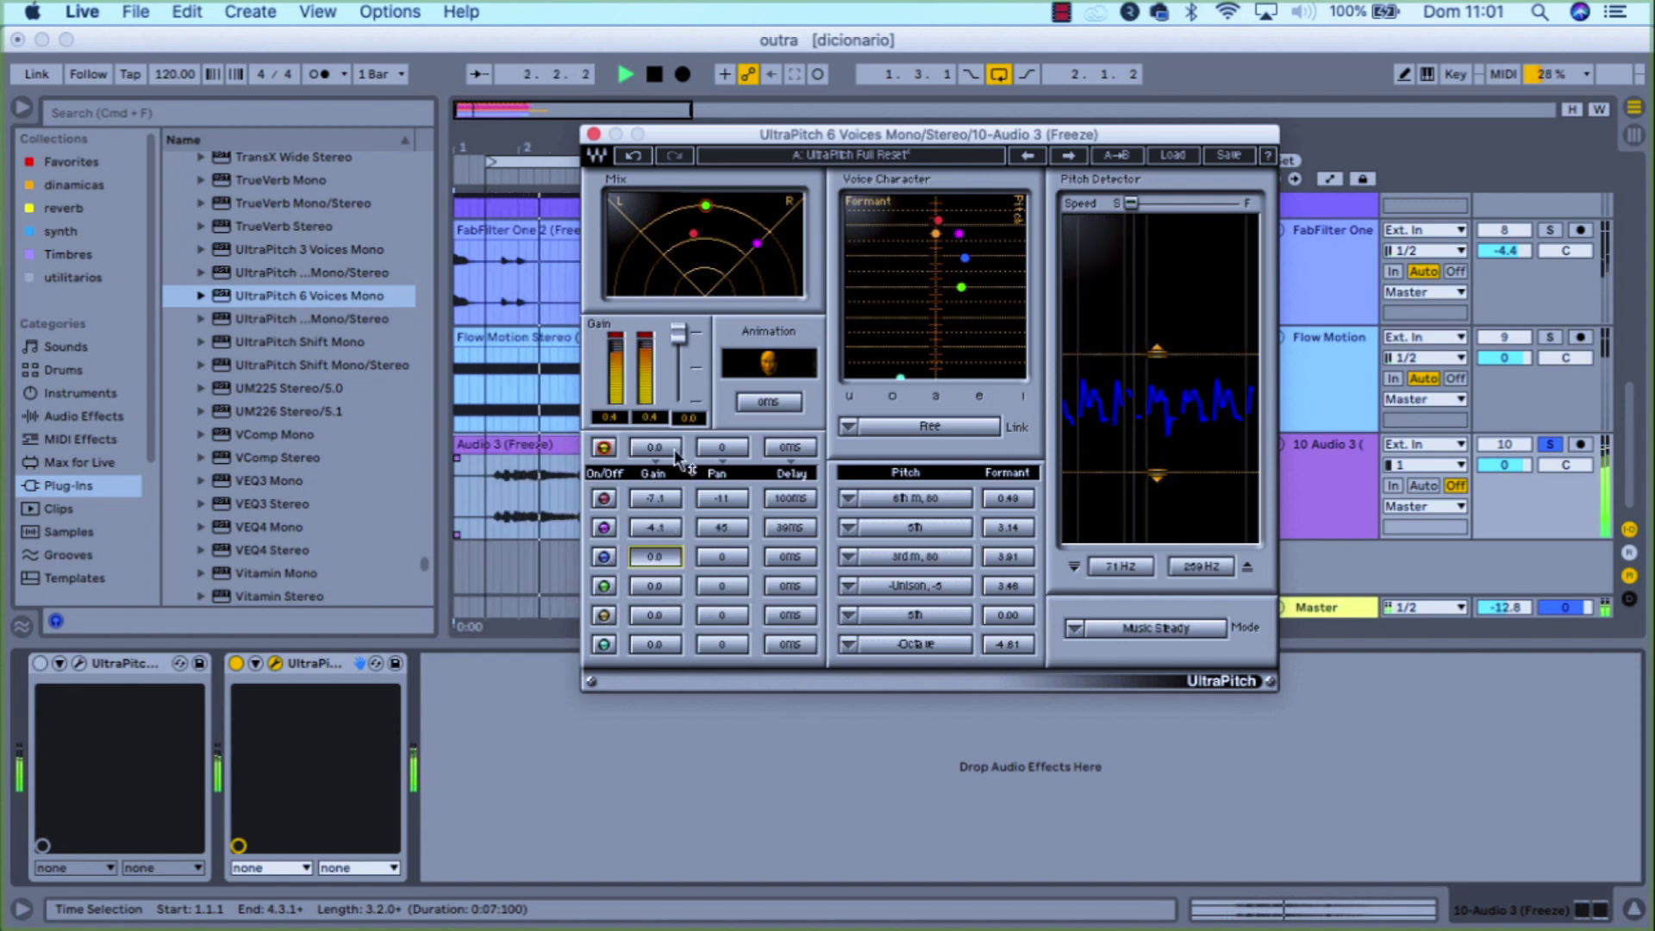
pyautogui.moveTo(661, 569); pyautogui.dragTo(661, 668)
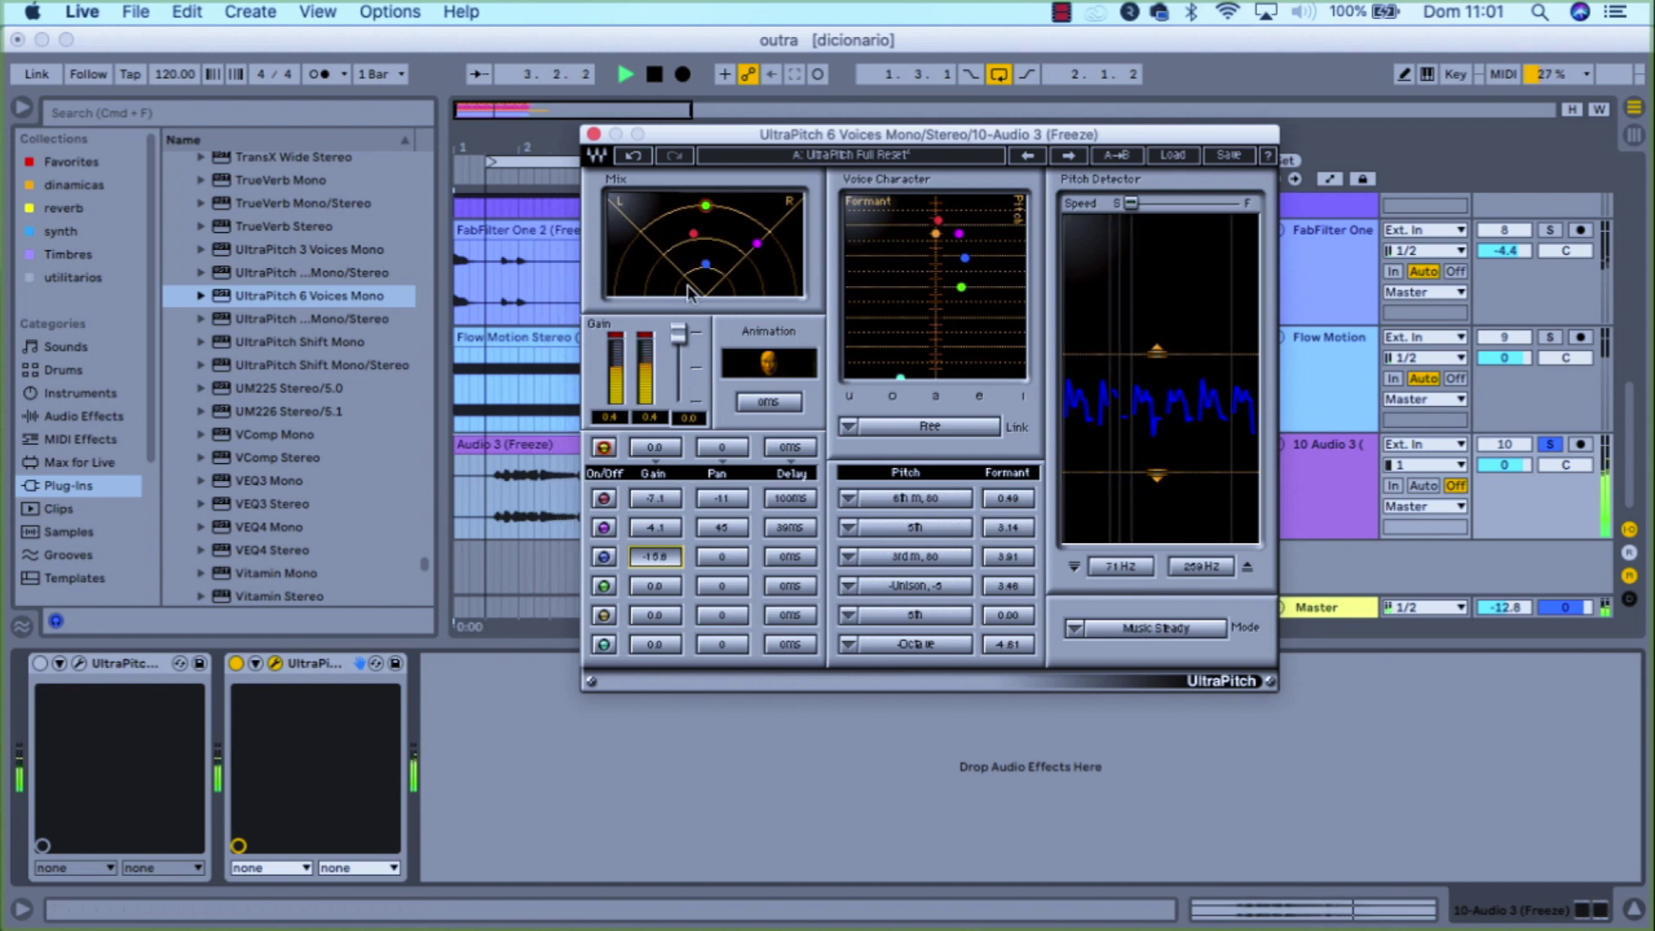
pyautogui.moveTo(683, 261); pyautogui.dragTo(649, 239)
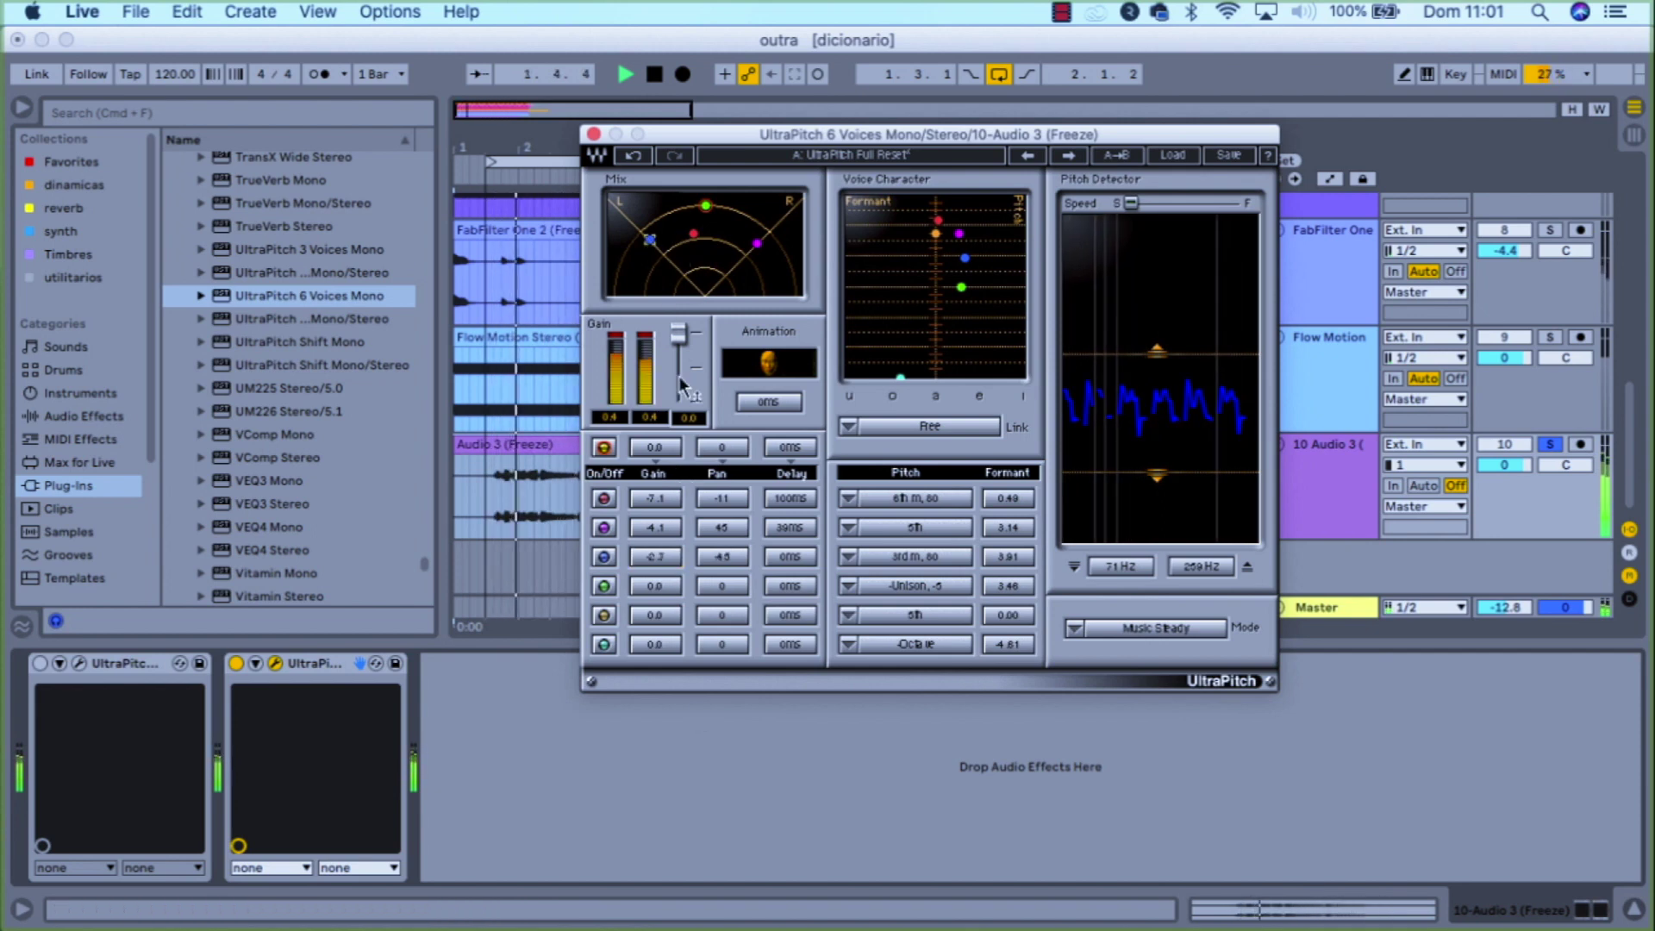
# Step: Place the fourth voice at gain -6.8 and pan 27, and the fifth voice at gain -15.8 and pan -45
pyautogui.moveTo(668, 590); pyautogui.dragTo(663, 712)
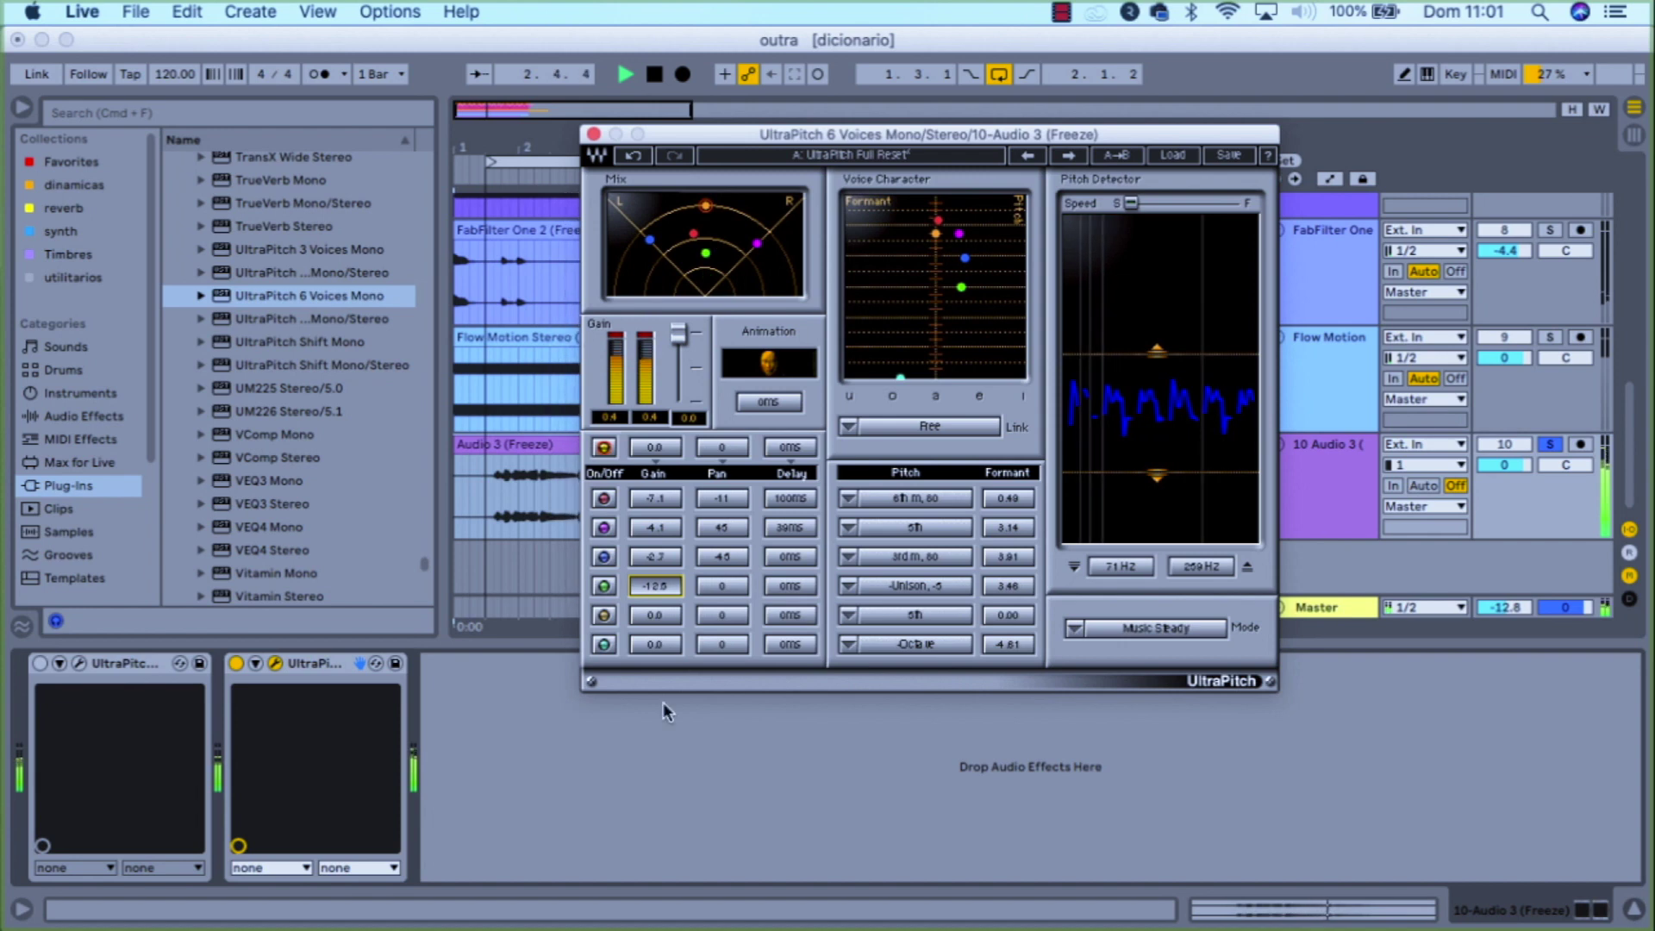
pyautogui.moveTo(707, 257)
pyautogui.mouseDown()
pyautogui.moveTo(725, 243)
pyautogui.moveTo(692, 271)
pyautogui.mouseUp()
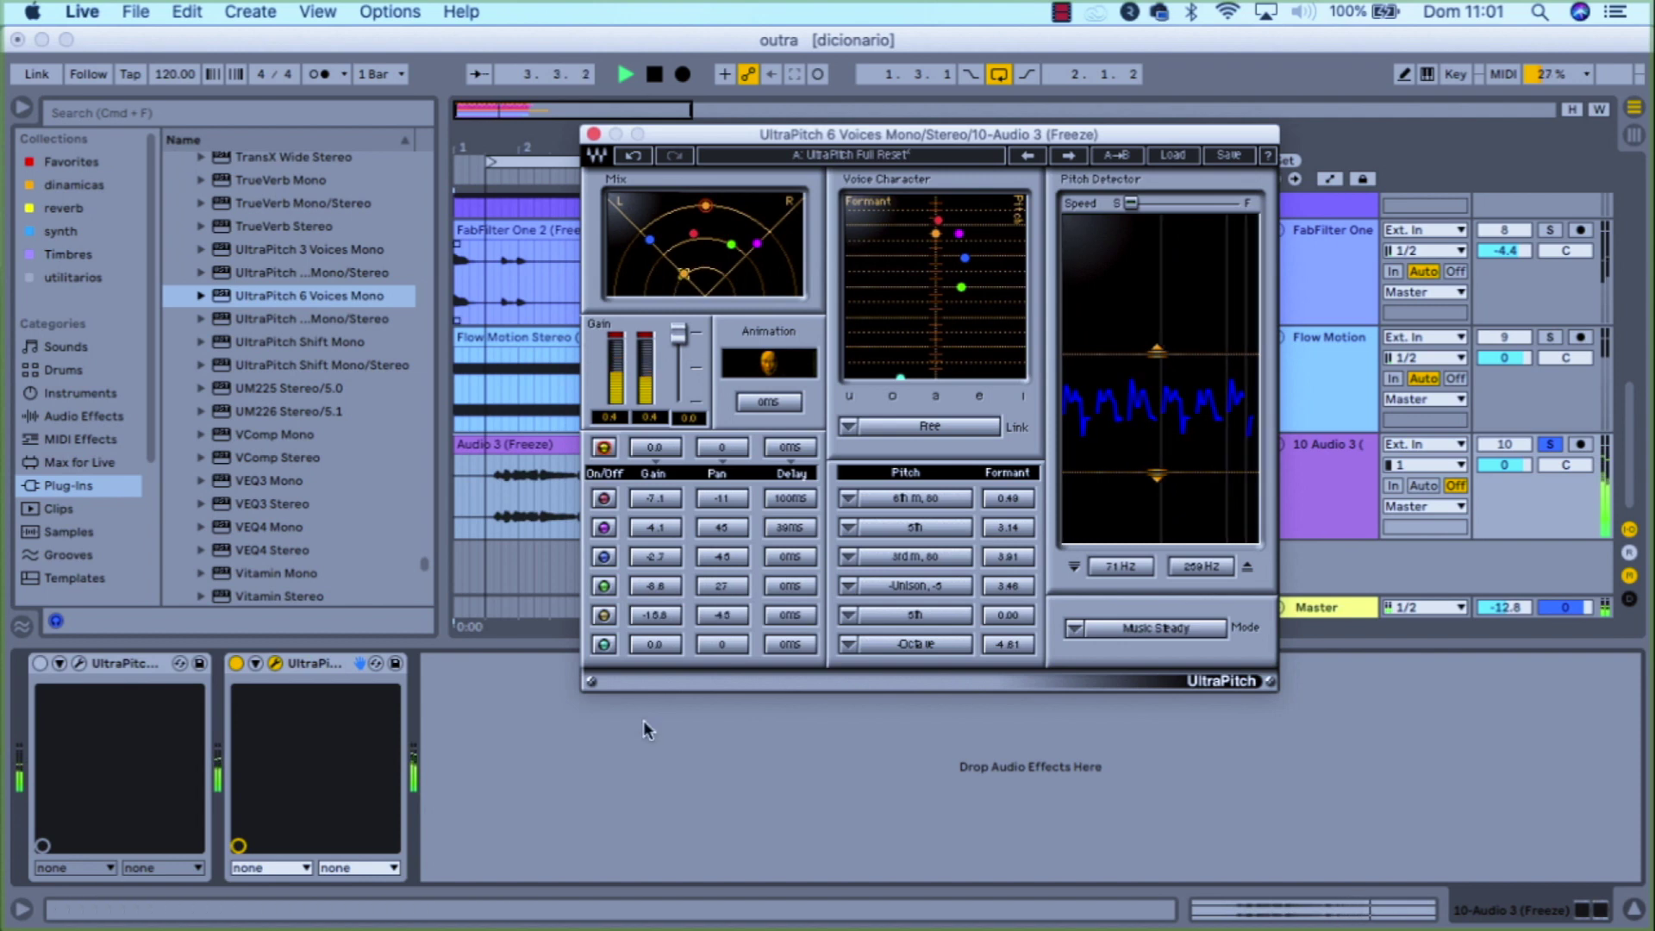
# Step: Lower the sixth voice's gain to -13.7 and set the pitch detector's upper limit to 247 Hz
pyautogui.moveTo(705, 205); pyautogui.dragTo(706, 254)
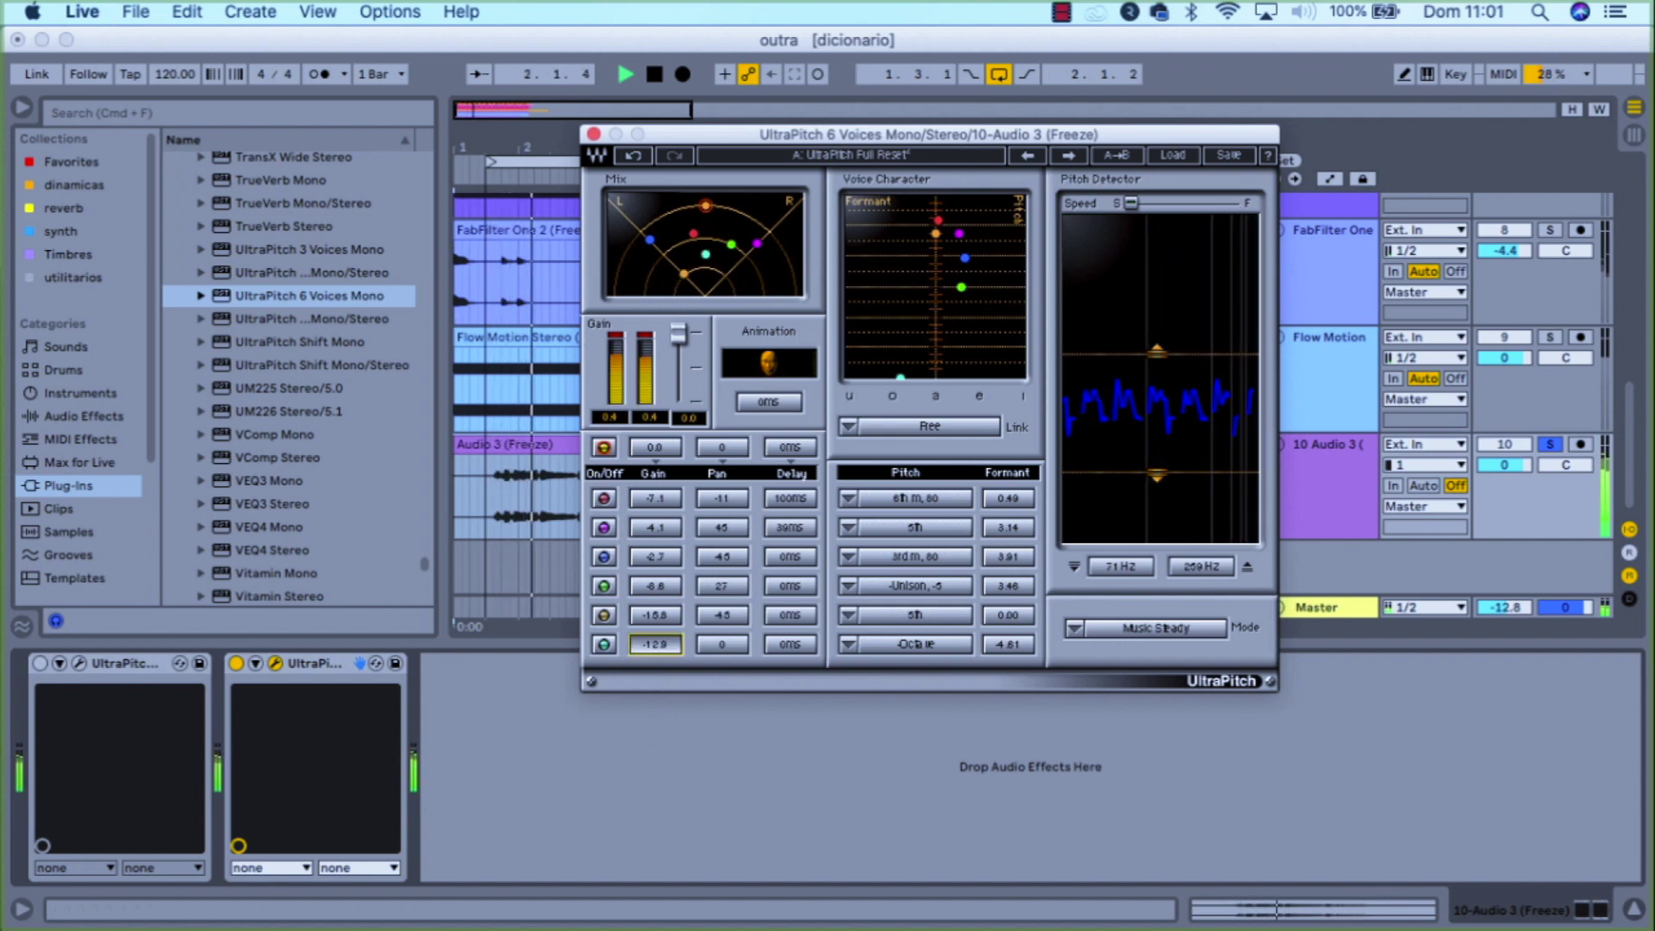
pyautogui.moveTo(655, 644); pyautogui.dragTo(655, 646)
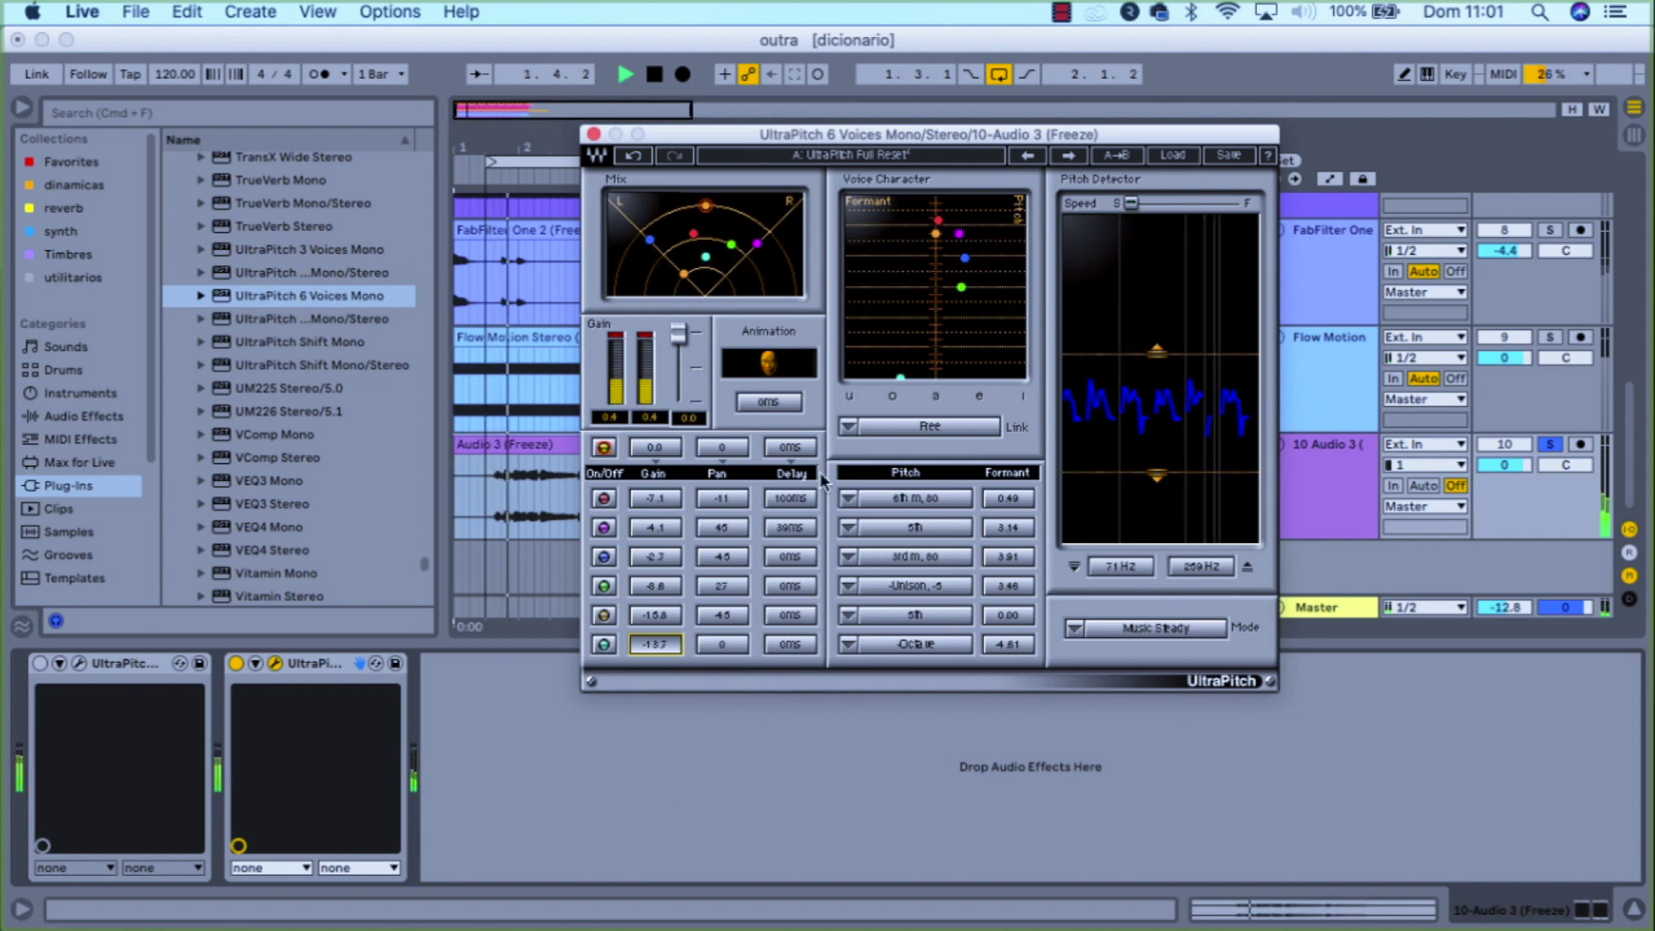
pyautogui.moveTo(1157, 351)
pyautogui.mouseDown()
pyautogui.moveTo(1156, 412)
pyautogui.moveTo(1156, 322)
pyautogui.moveTo(1157, 358)
pyautogui.mouseUp()
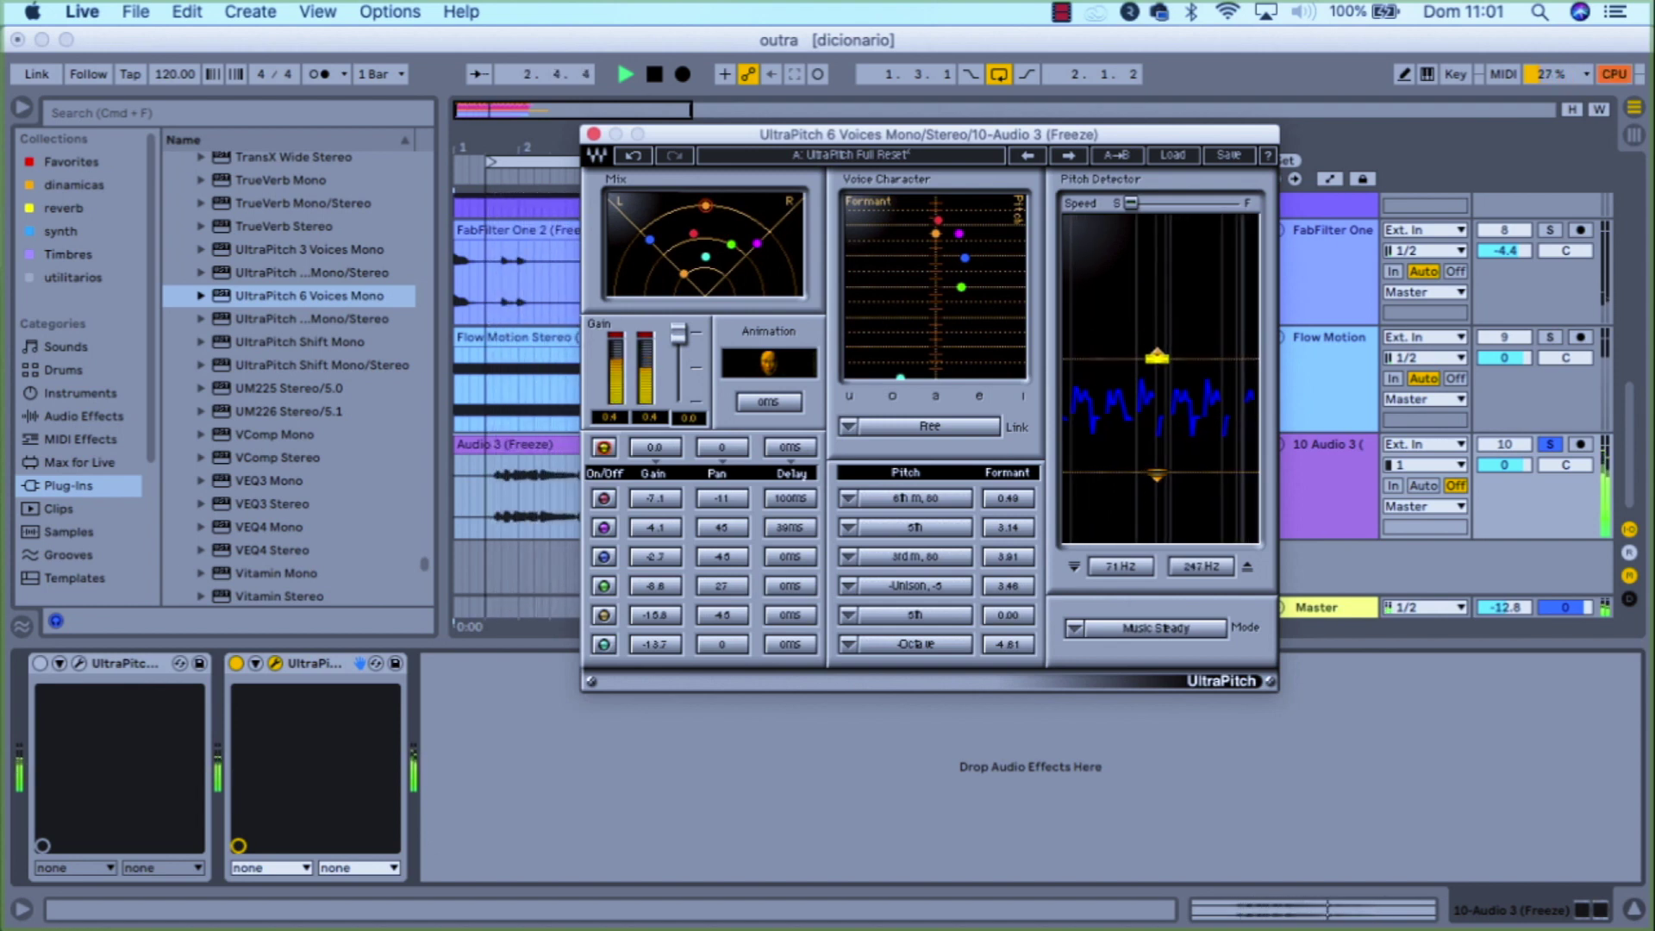
pyautogui.click(785, 403)
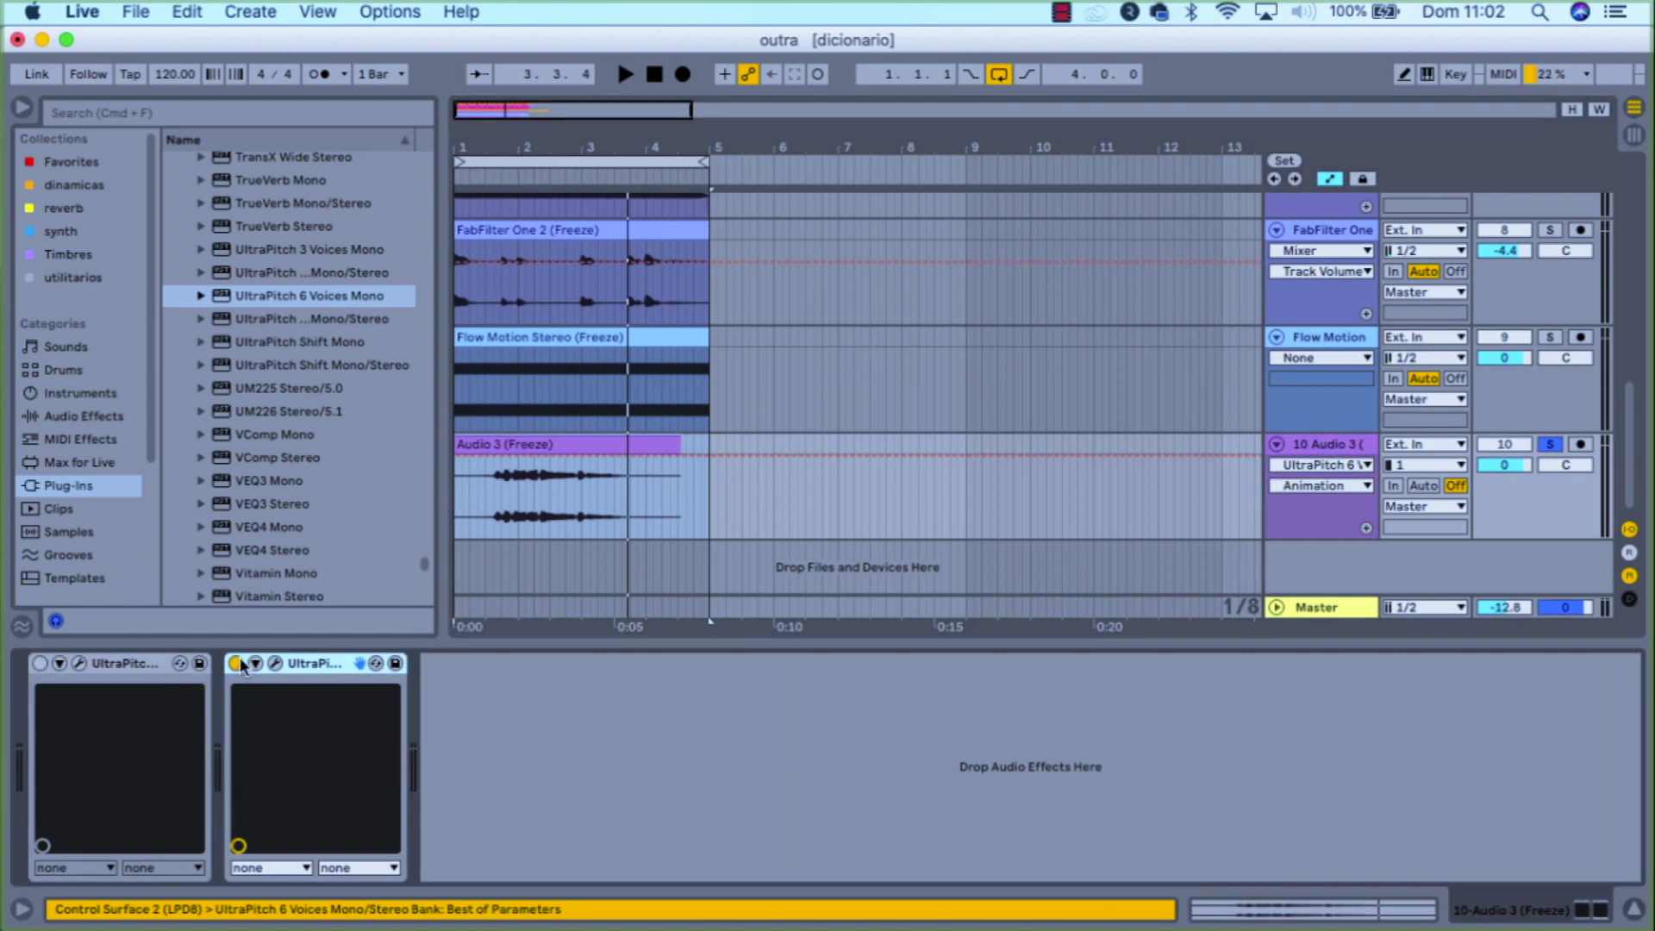
# Step: Automate the UltraPitch 6 Voices device on the Audio 3 track to stay off until about bar 3 and switch on there
pyautogui.click(236, 662)
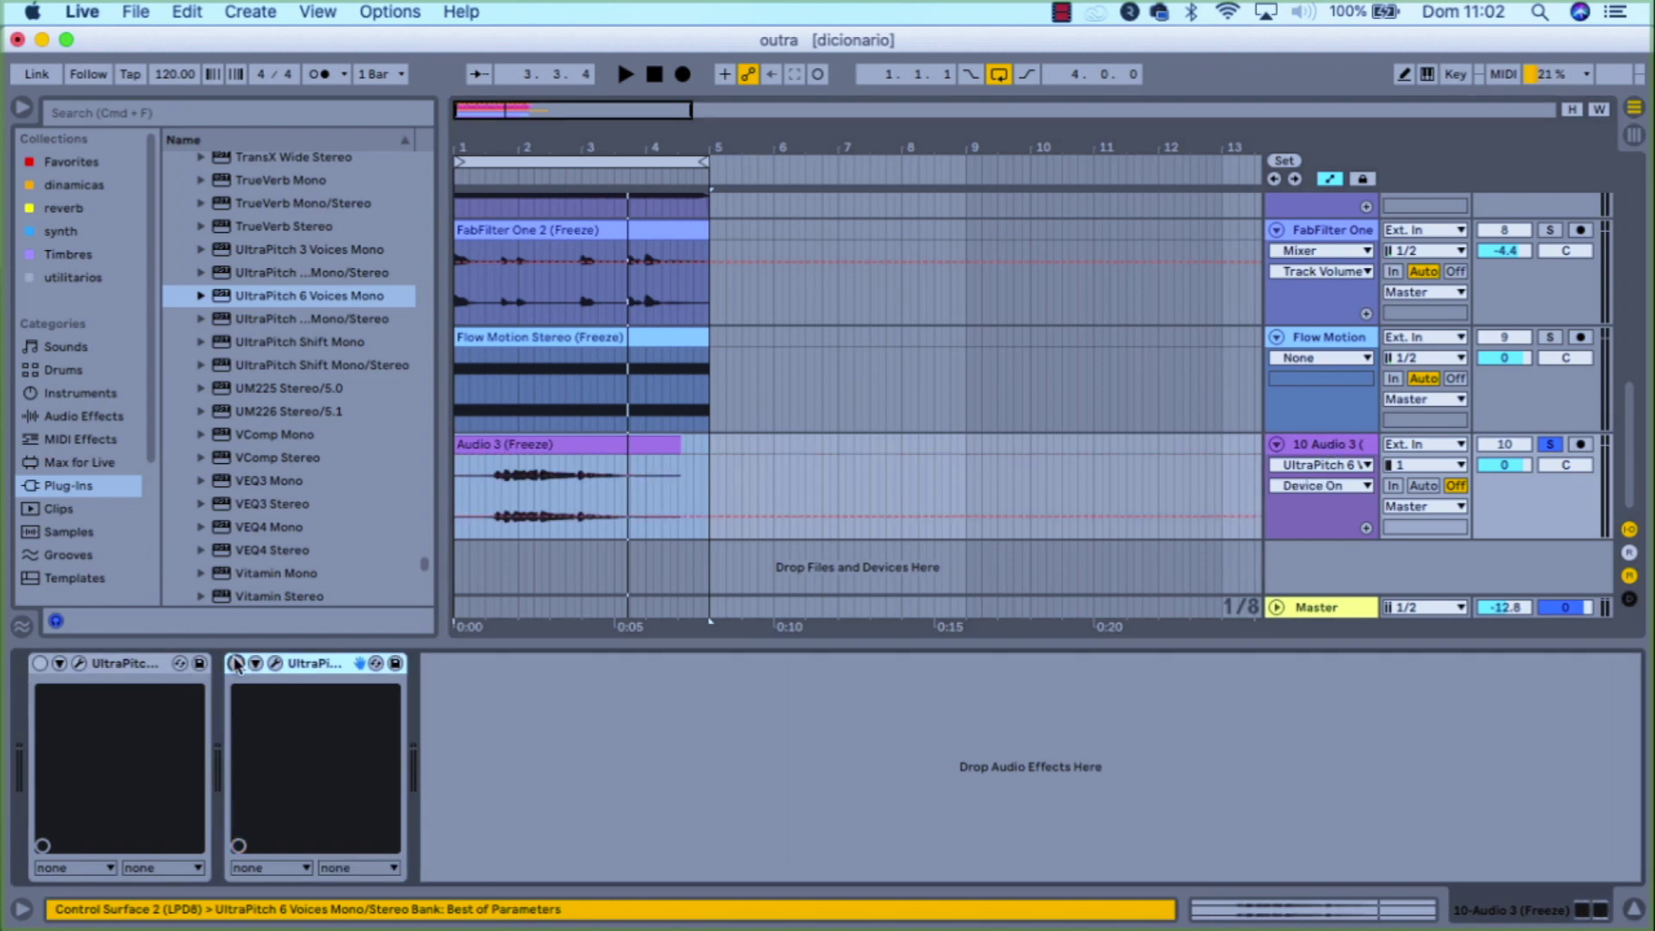
pyautogui.click(236, 663)
pyautogui.moveTo(543, 479); pyautogui.dragTo(576, 518)
pyautogui.click(580, 516)
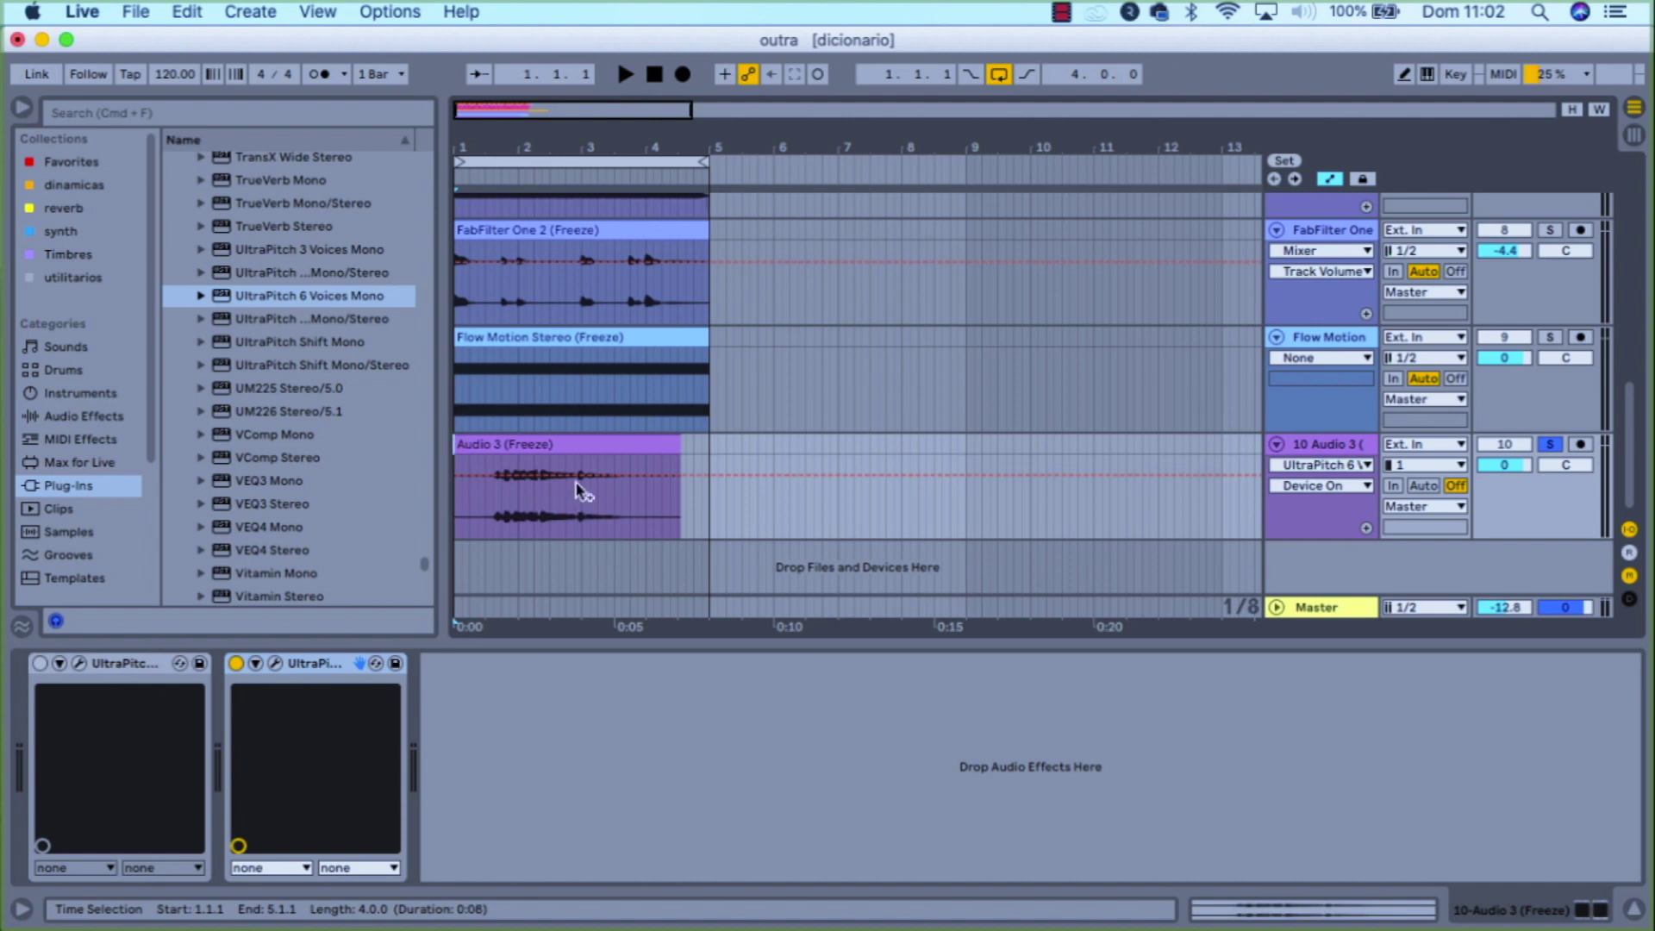
pyautogui.moveTo(576, 475); pyautogui.dragTo(576, 515)
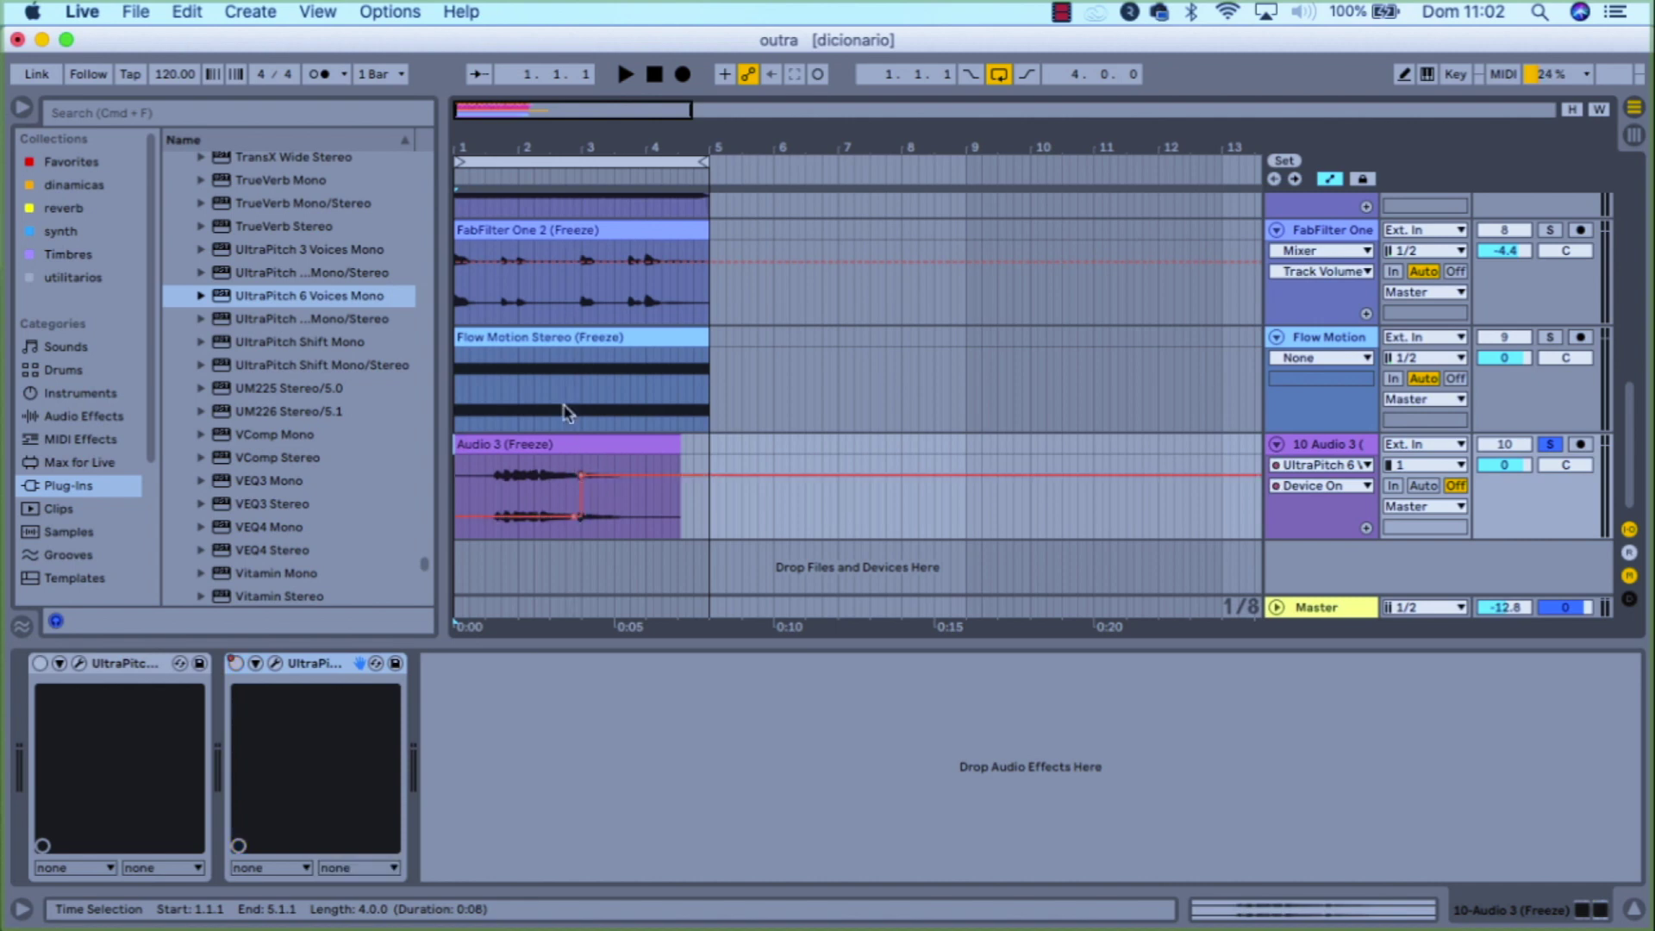
# Step: Play the arrangement and take the Audio 3 track out of solo
pyautogui.press('space')
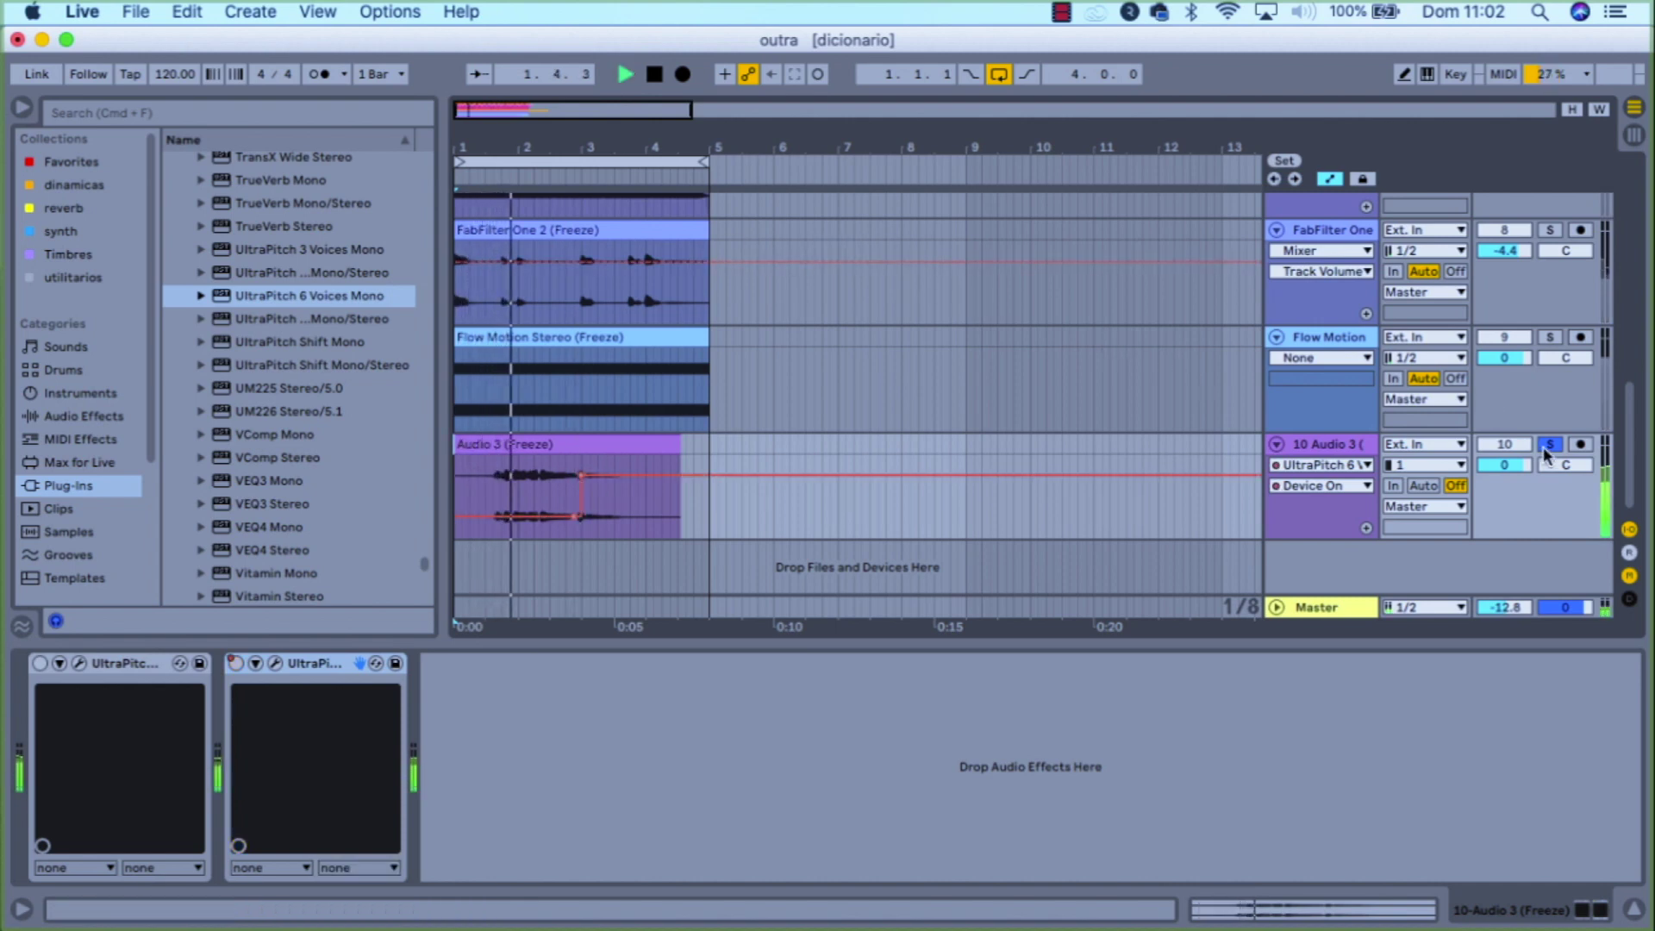
pyautogui.click(1545, 447)
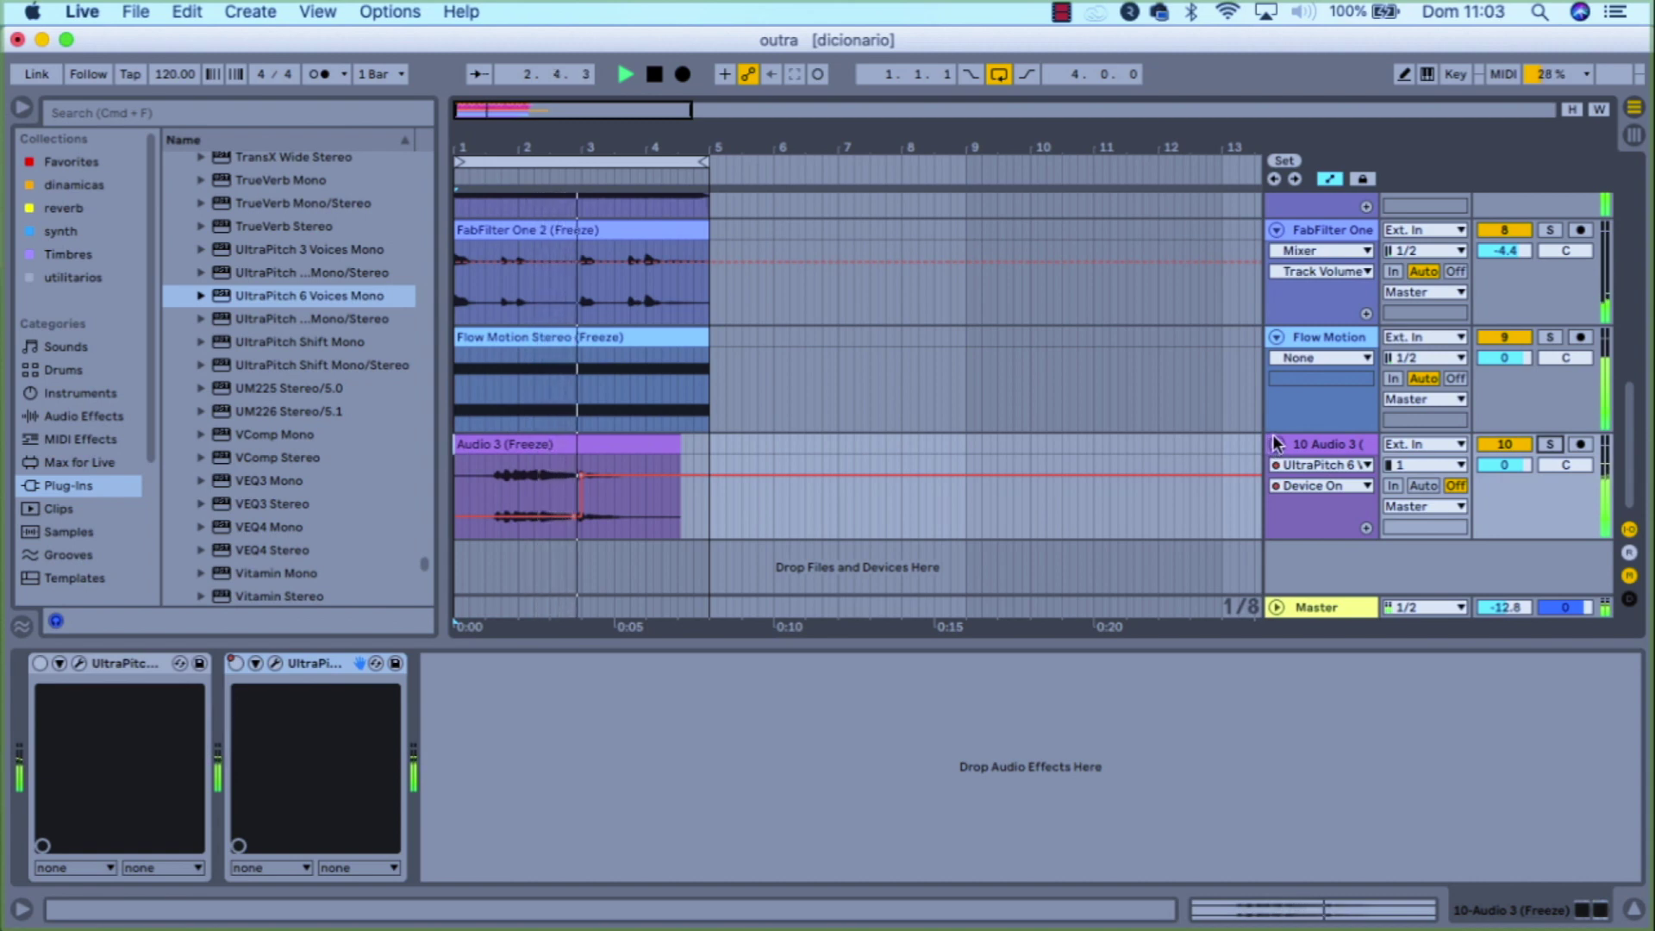
# Step: Move the point where UltraPitch 6 Voices switches on in the Audio 3 automation earlier, to beat 2.4
pyautogui.moveTo(571, 144); pyautogui.dragTo(603, 258)
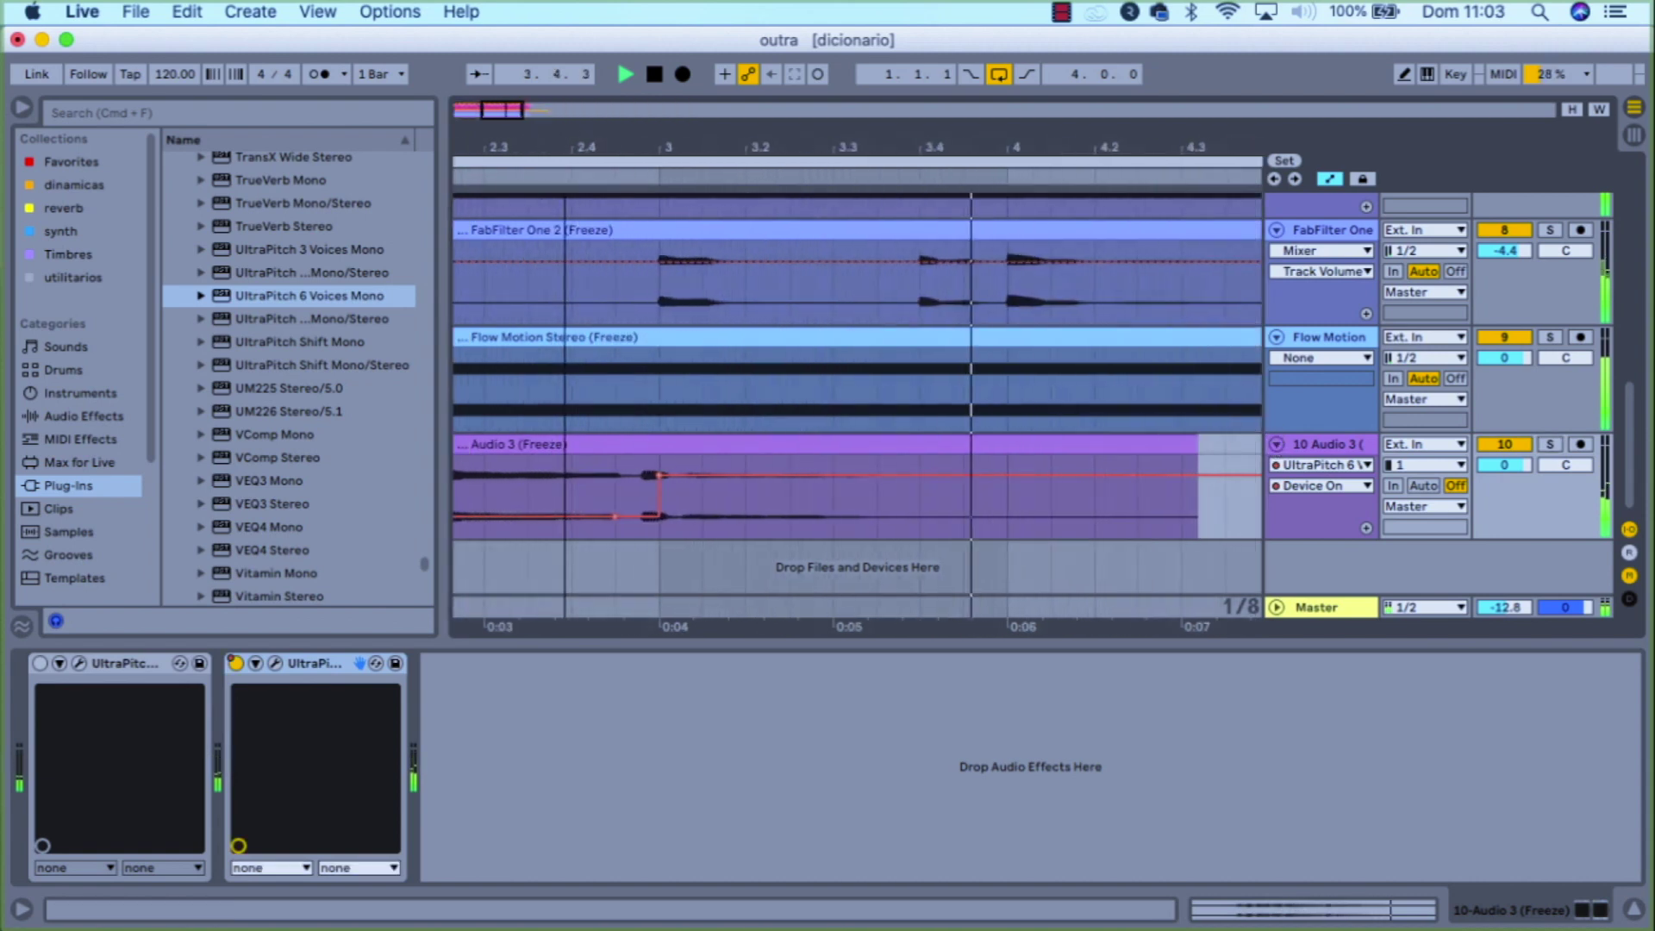
pyautogui.moveTo(669, 472); pyautogui.dragTo(631, 473)
pyautogui.moveTo(968, 148); pyautogui.dragTo(968, 34)
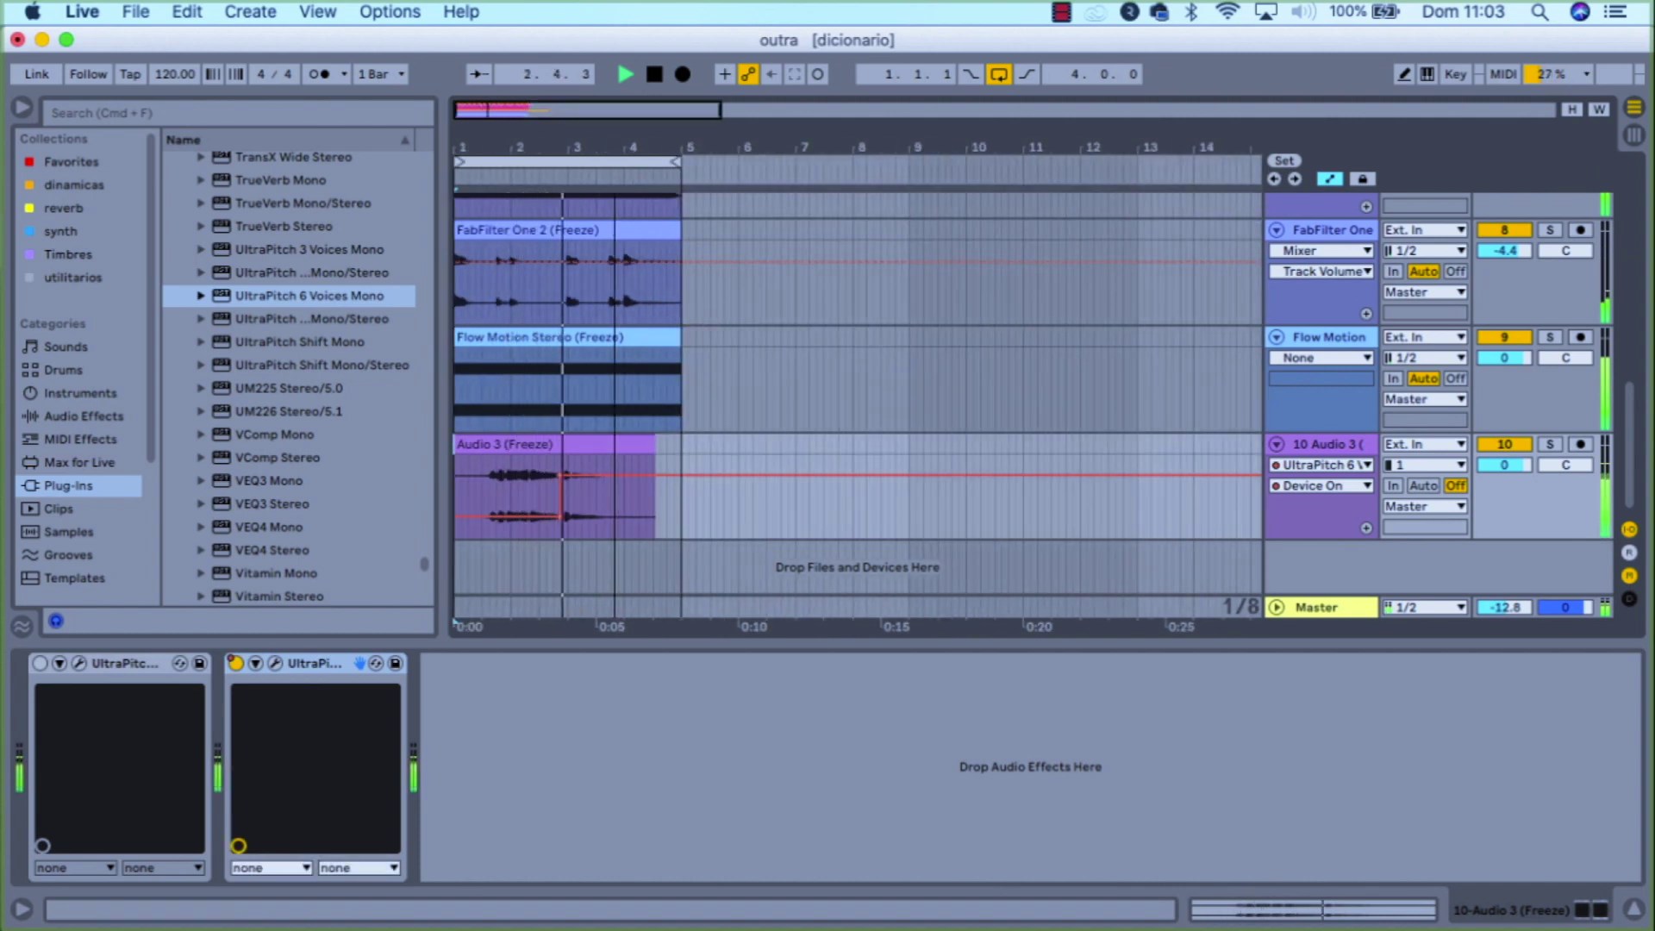
pyautogui.moveTo(614, 147); pyautogui.dragTo(592, 273)
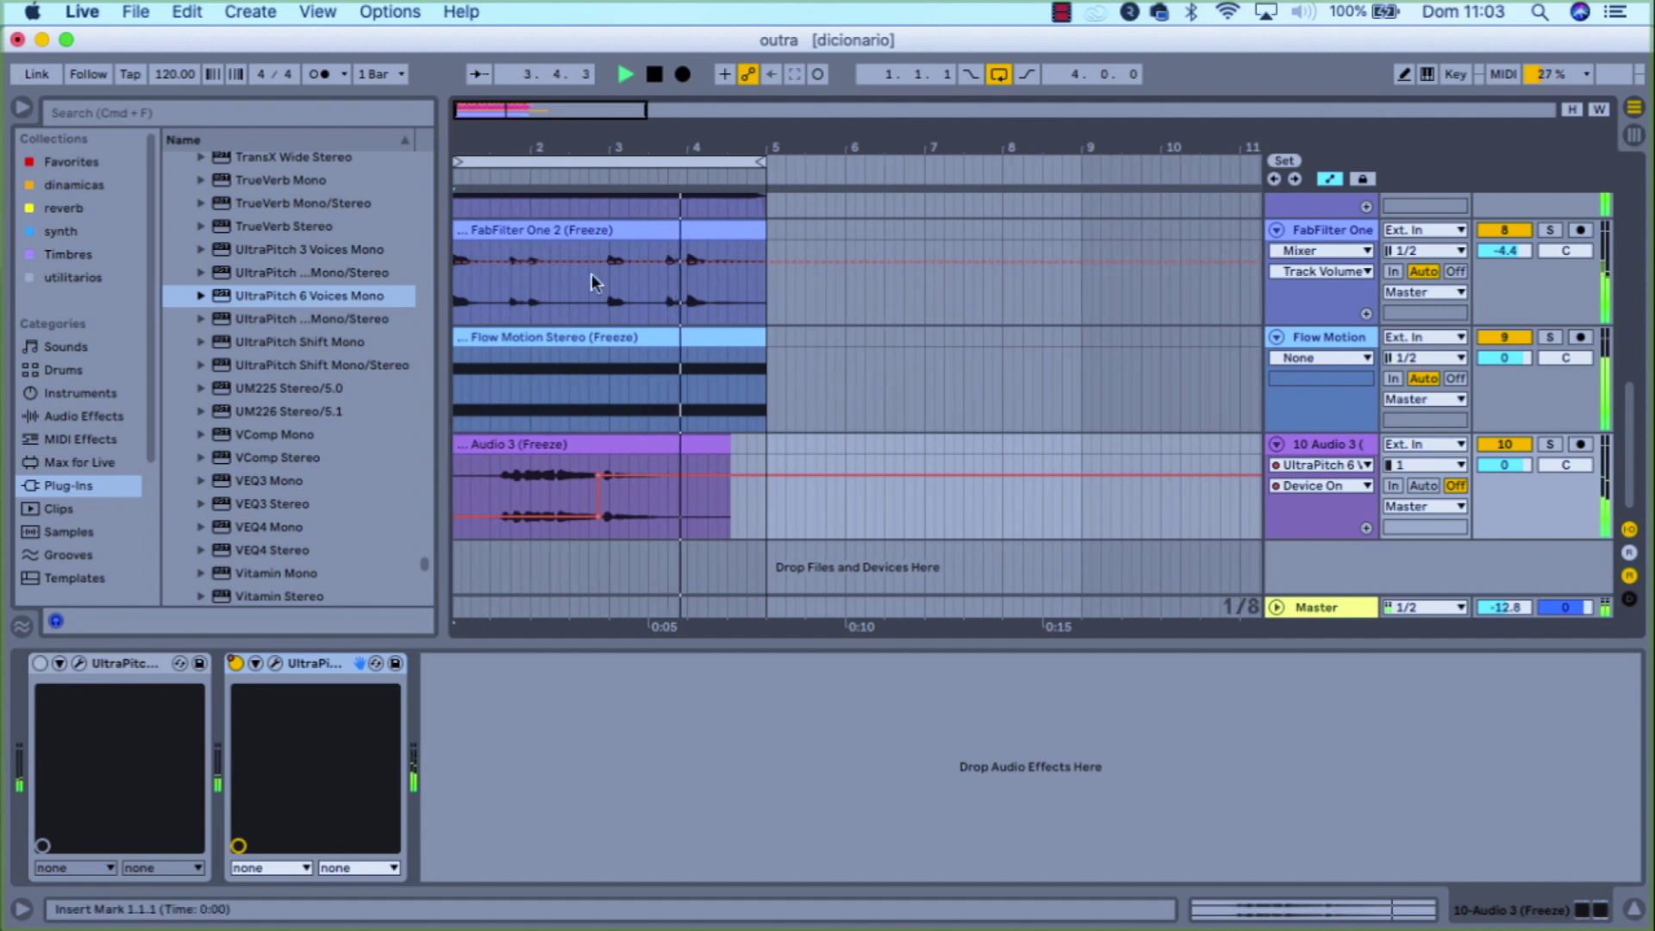
pyautogui.moveTo(579, 148); pyautogui.dragTo(581, 224)
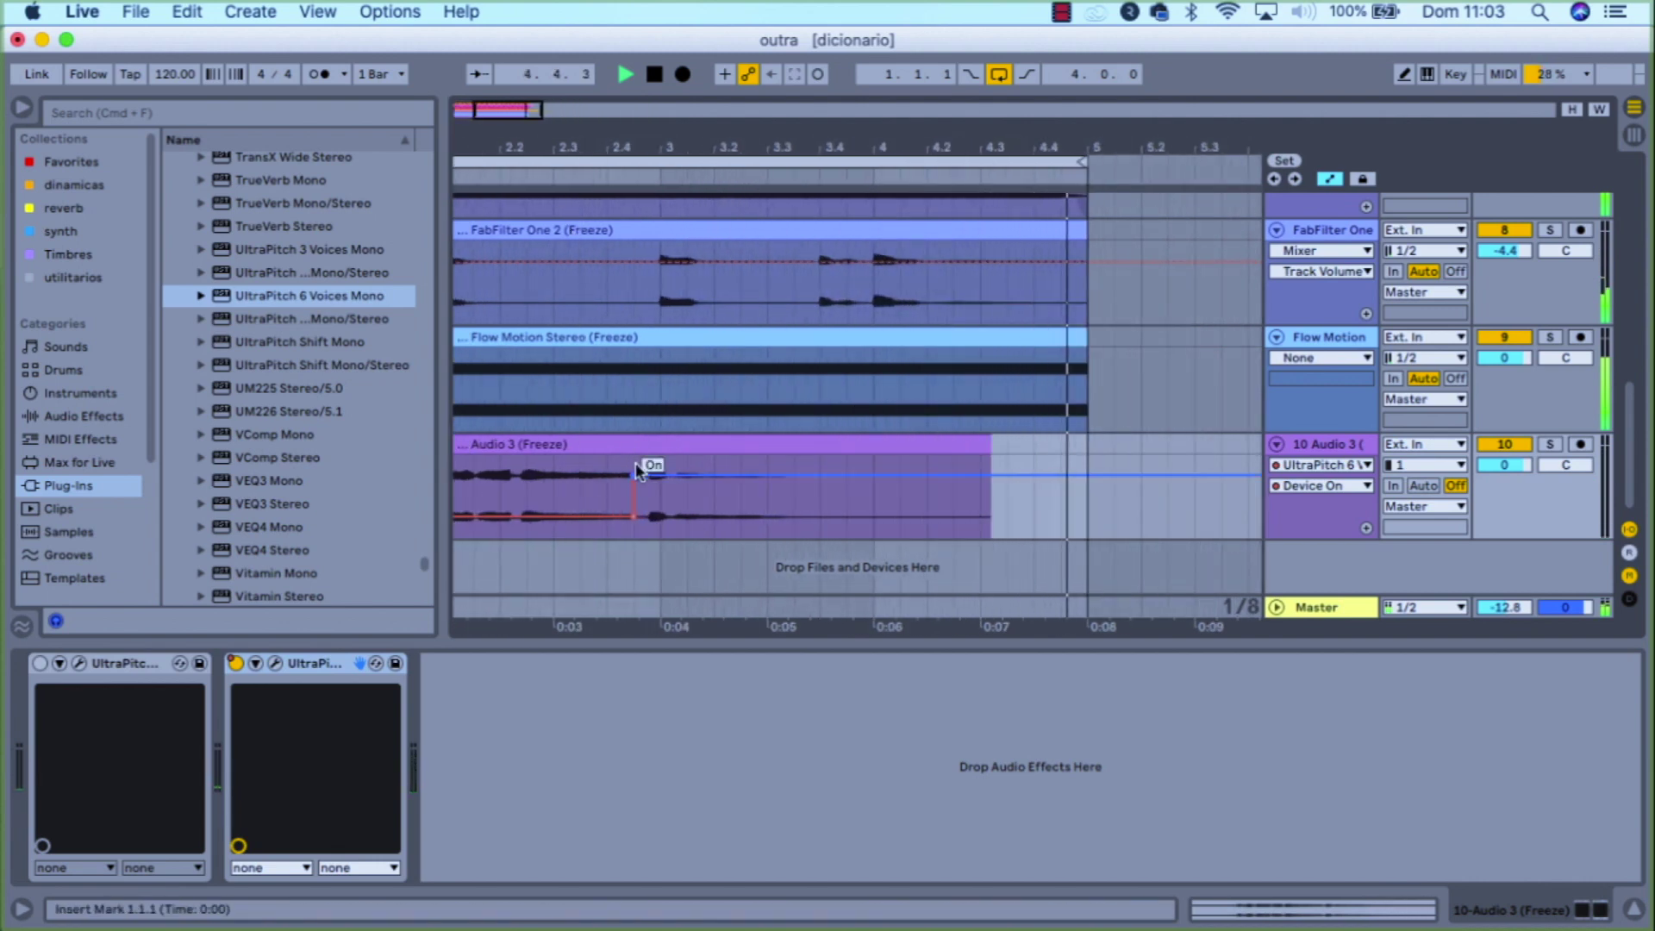
pyautogui.moveTo(631, 472); pyautogui.dragTo(597, 515)
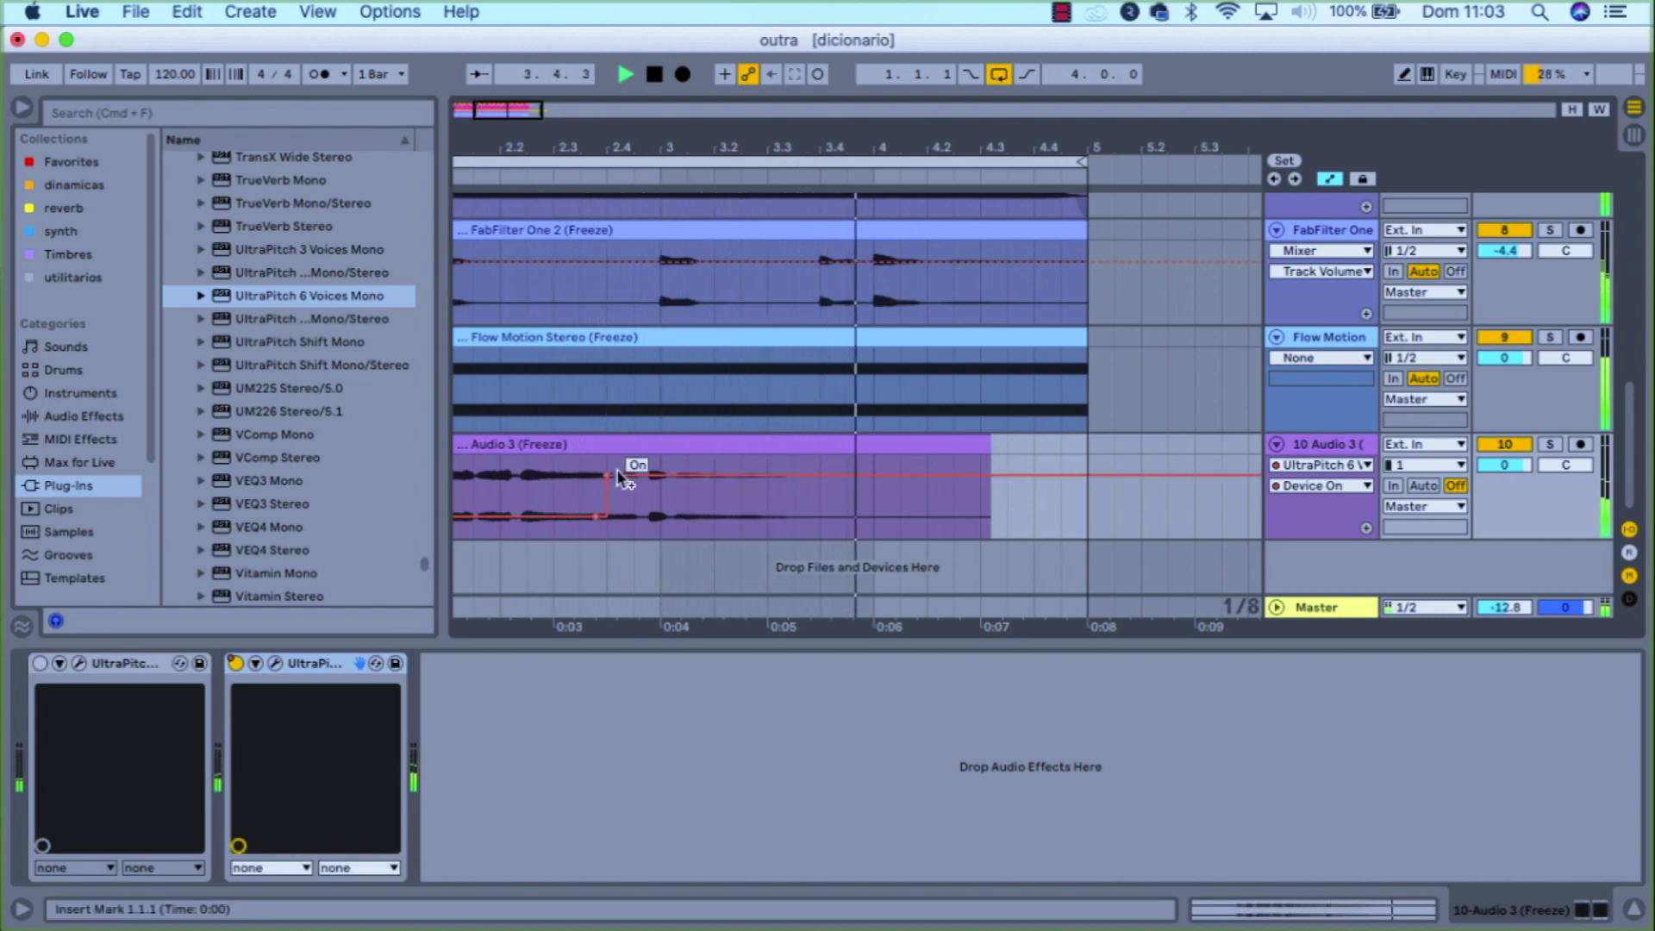
# Step: Set the fixed grid to 1/16 and move the Audio 3 device switch-on point to 3.1.2, just after bar 3 begins
pyautogui.scroll(5, 630, 214)
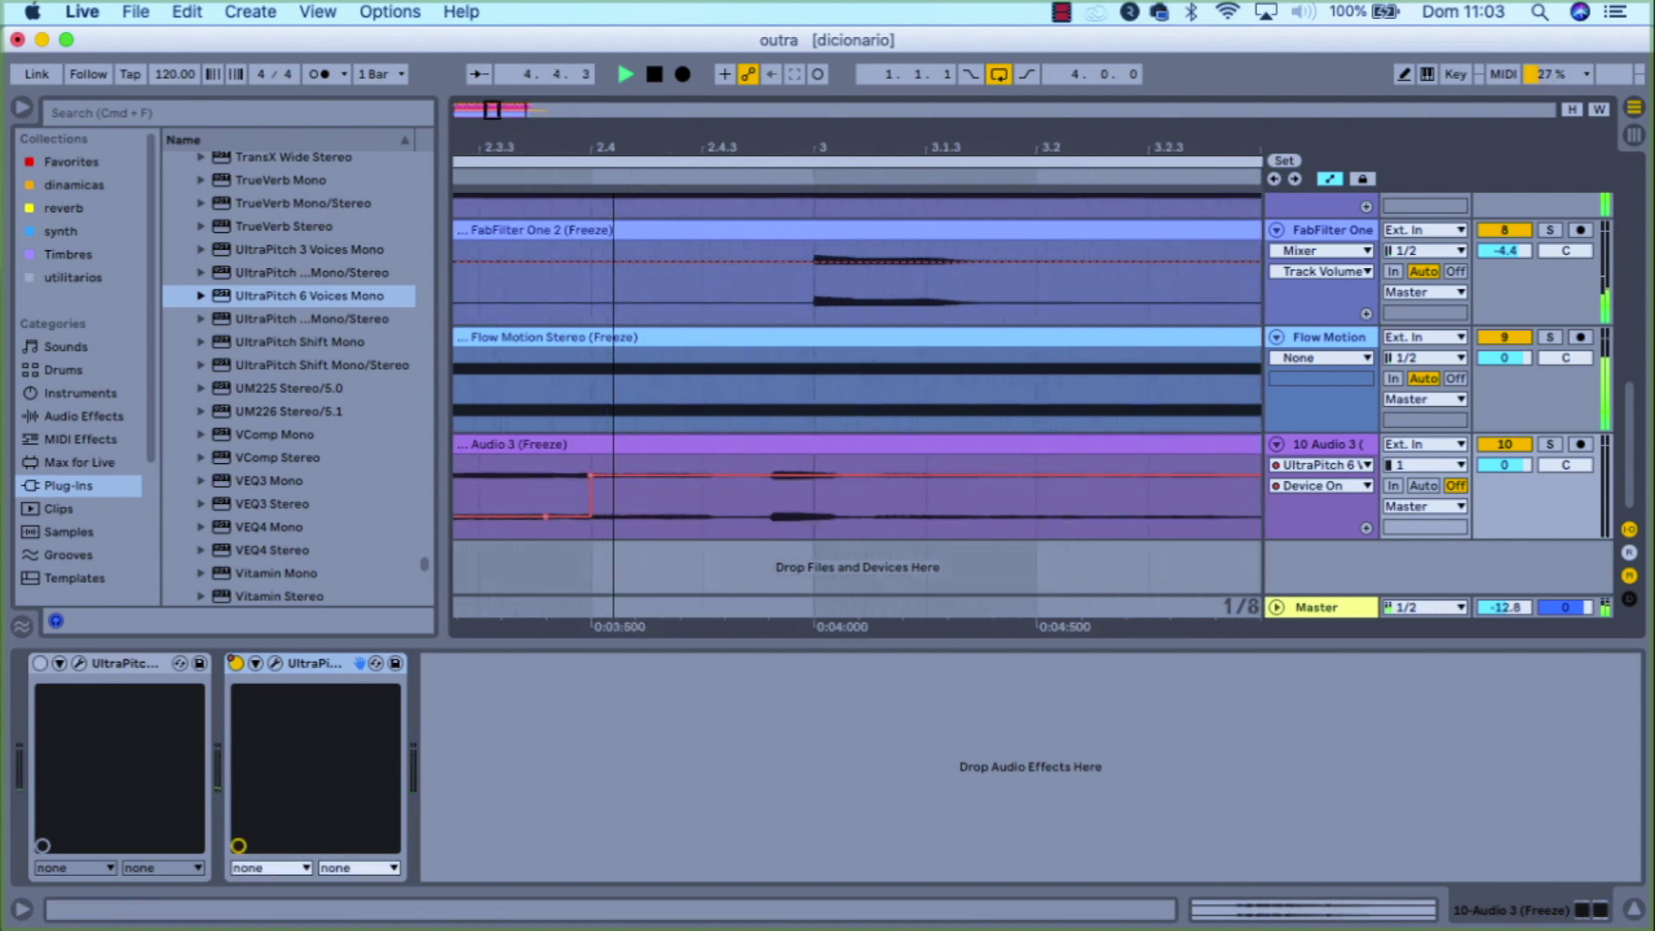
pyautogui.rightClick(695, 500)
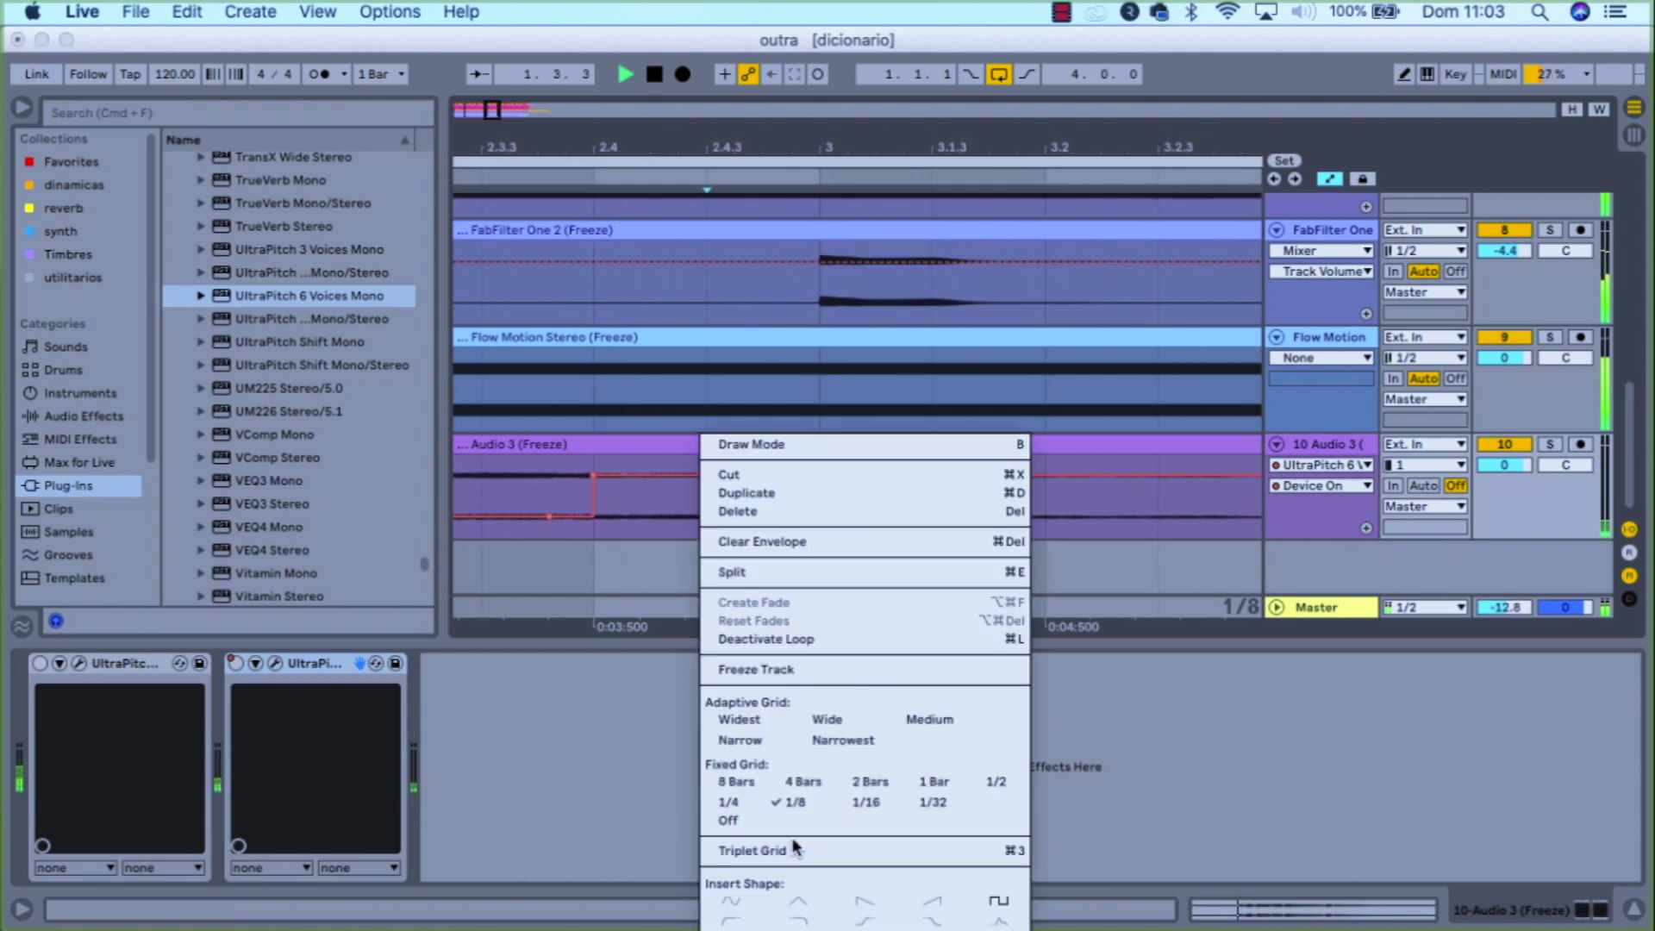
pyautogui.click(865, 802)
pyautogui.moveTo(594, 474); pyautogui.dragTo(651, 474)
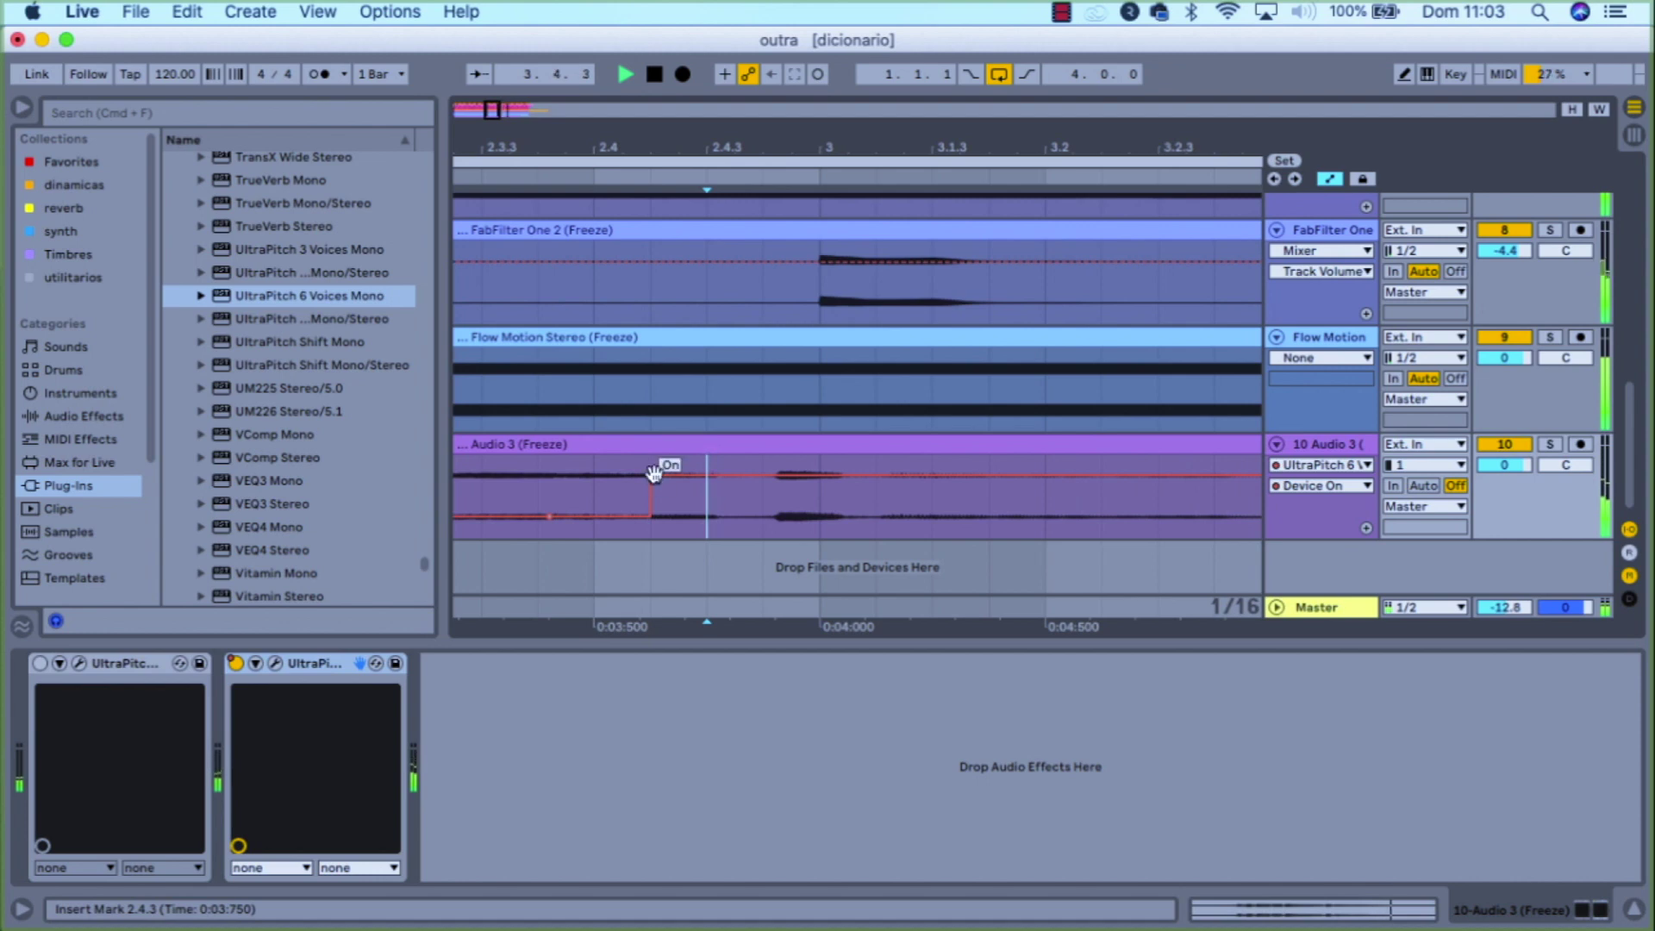
pyautogui.moveTo(654, 477); pyautogui.dragTo(876, 475)
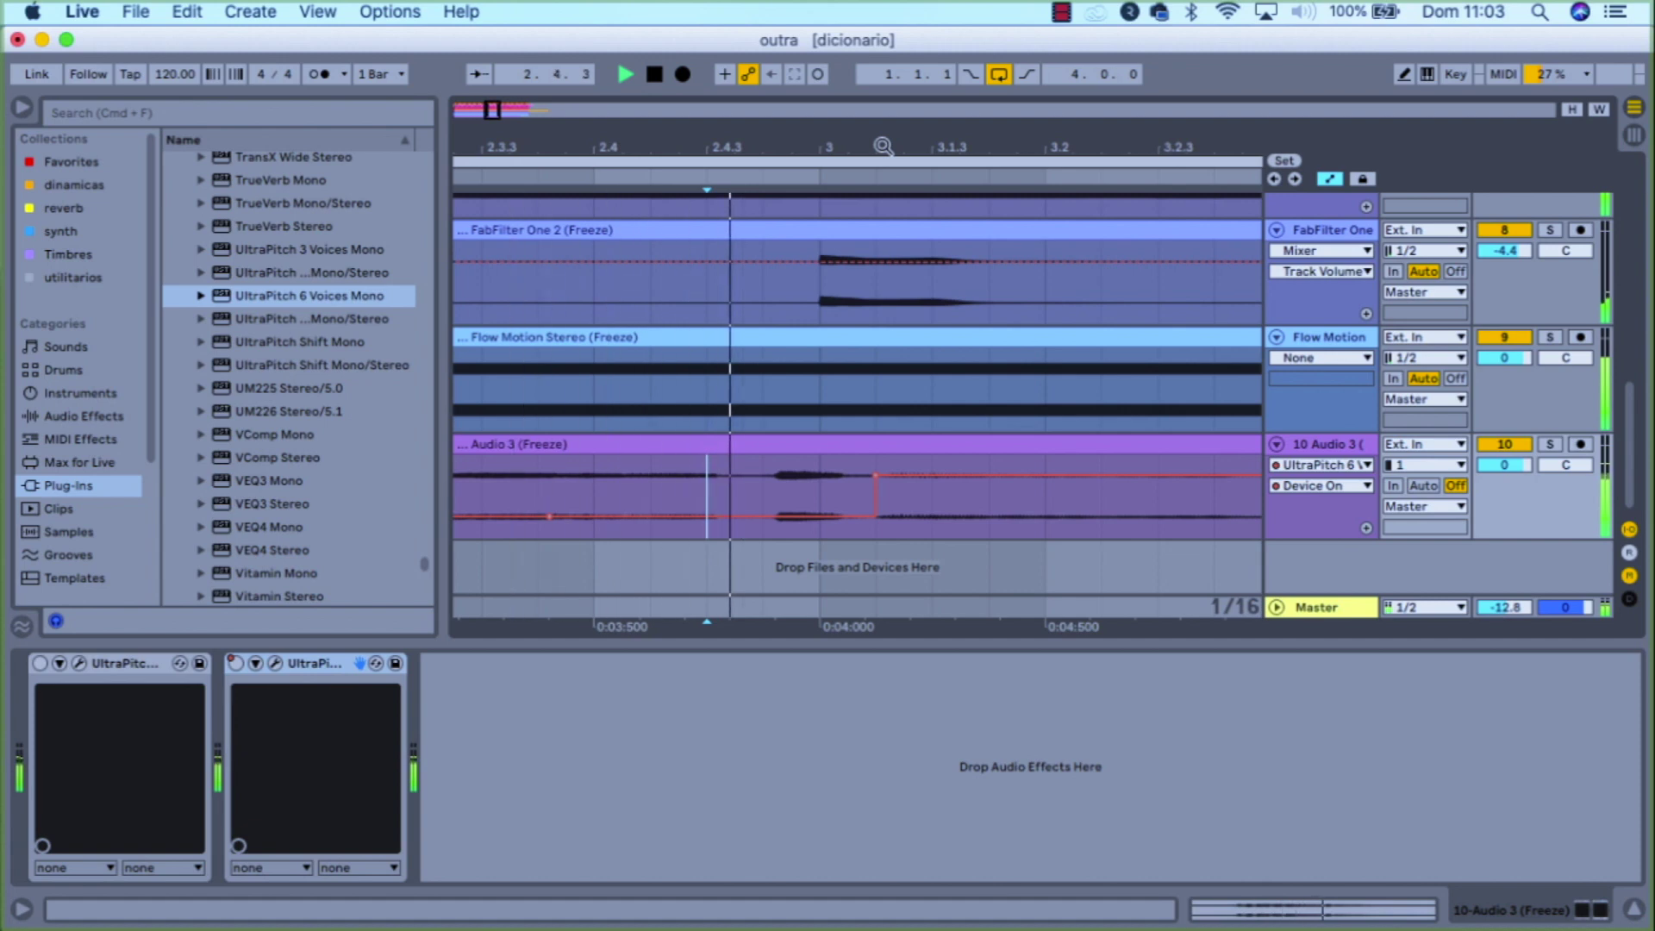
pyautogui.moveTo(883, 147); pyautogui.dragTo(884, 48)
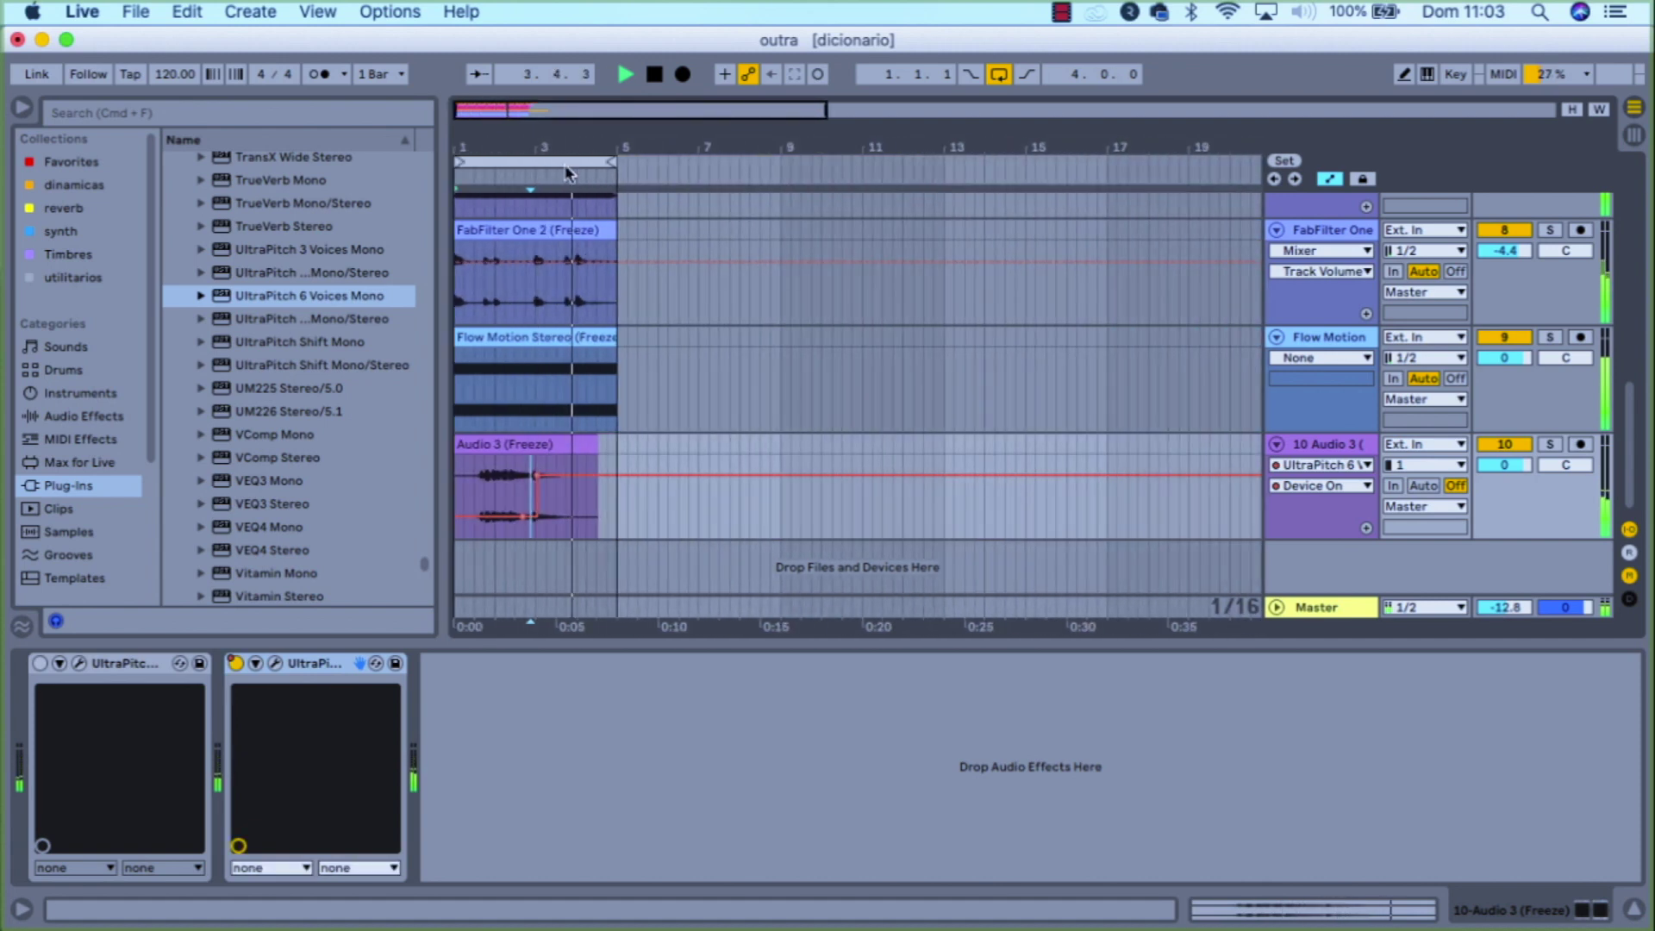
# Step: Stop playback, open the UltraPitch 6 Voices window, solo the Audio 3 track and load the Mangler factory preset
pyautogui.press('space')
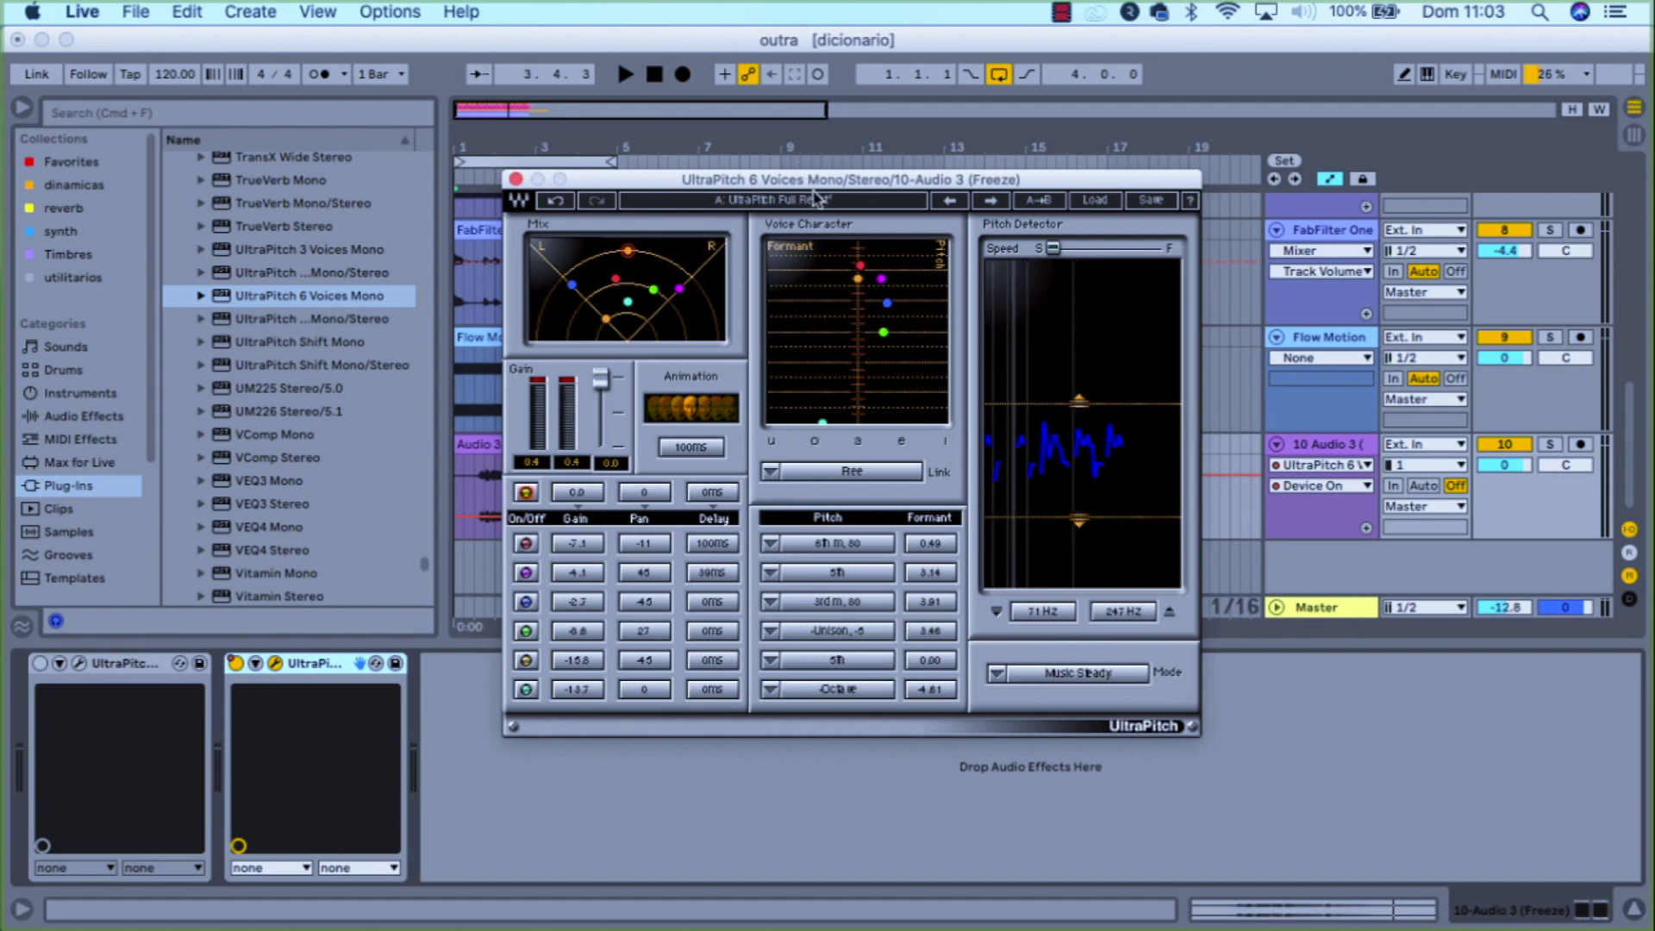
pyautogui.moveTo(828, 182); pyautogui.dragTo(967, 204)
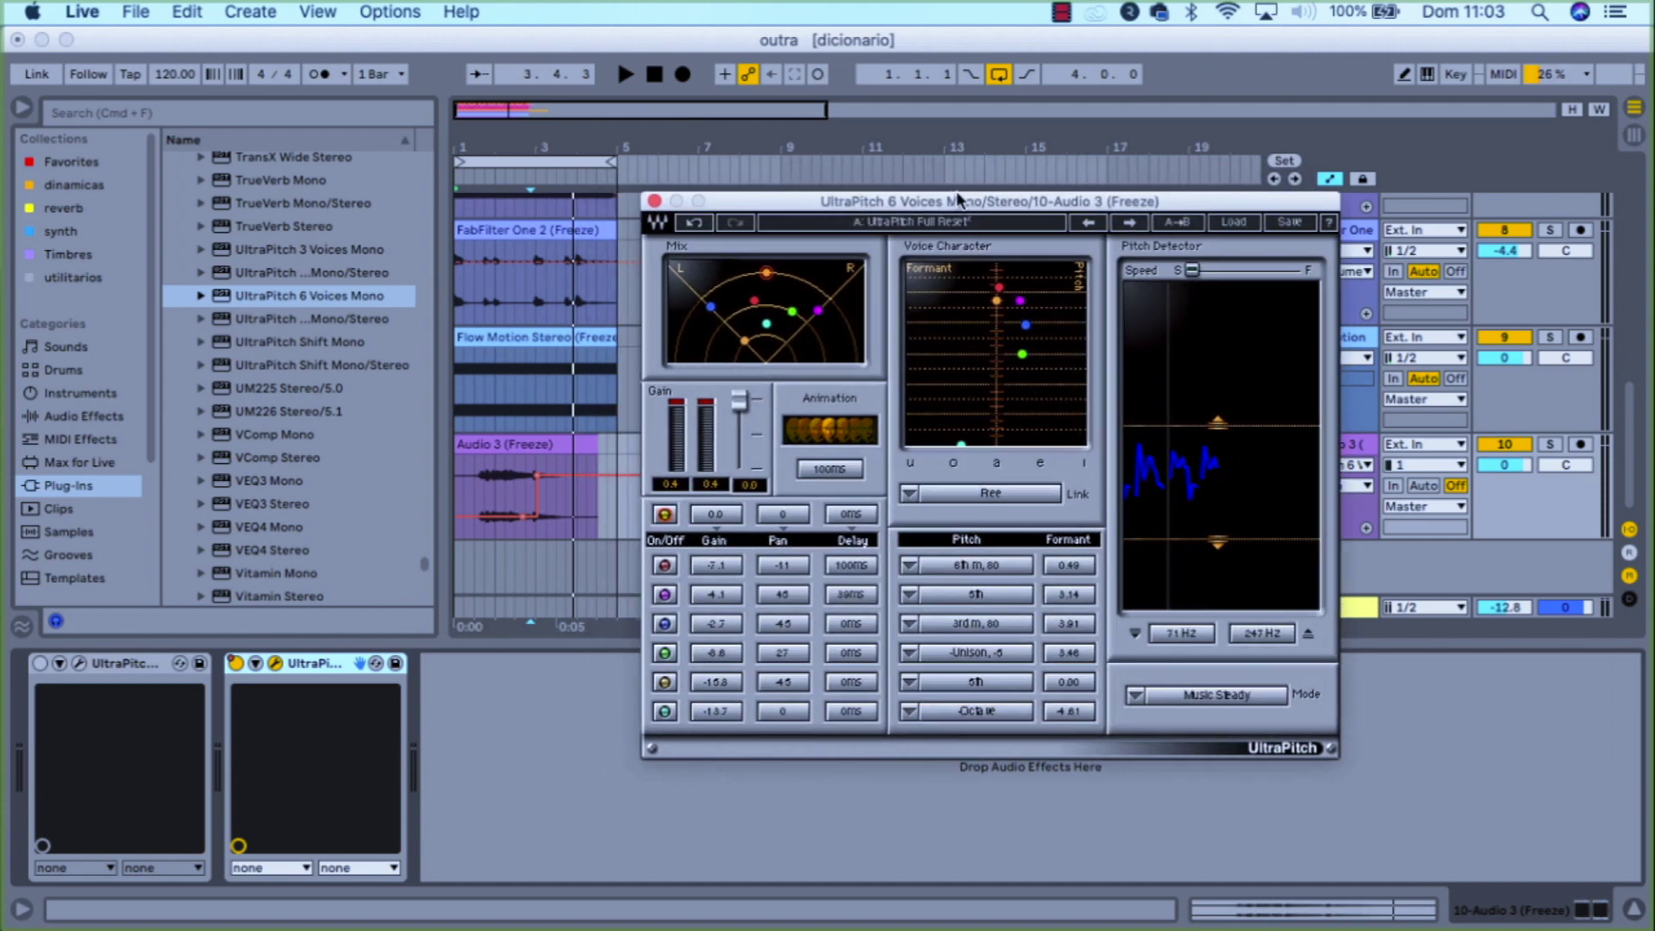
pyautogui.moveTo(959, 202); pyautogui.dragTo(862, 169)
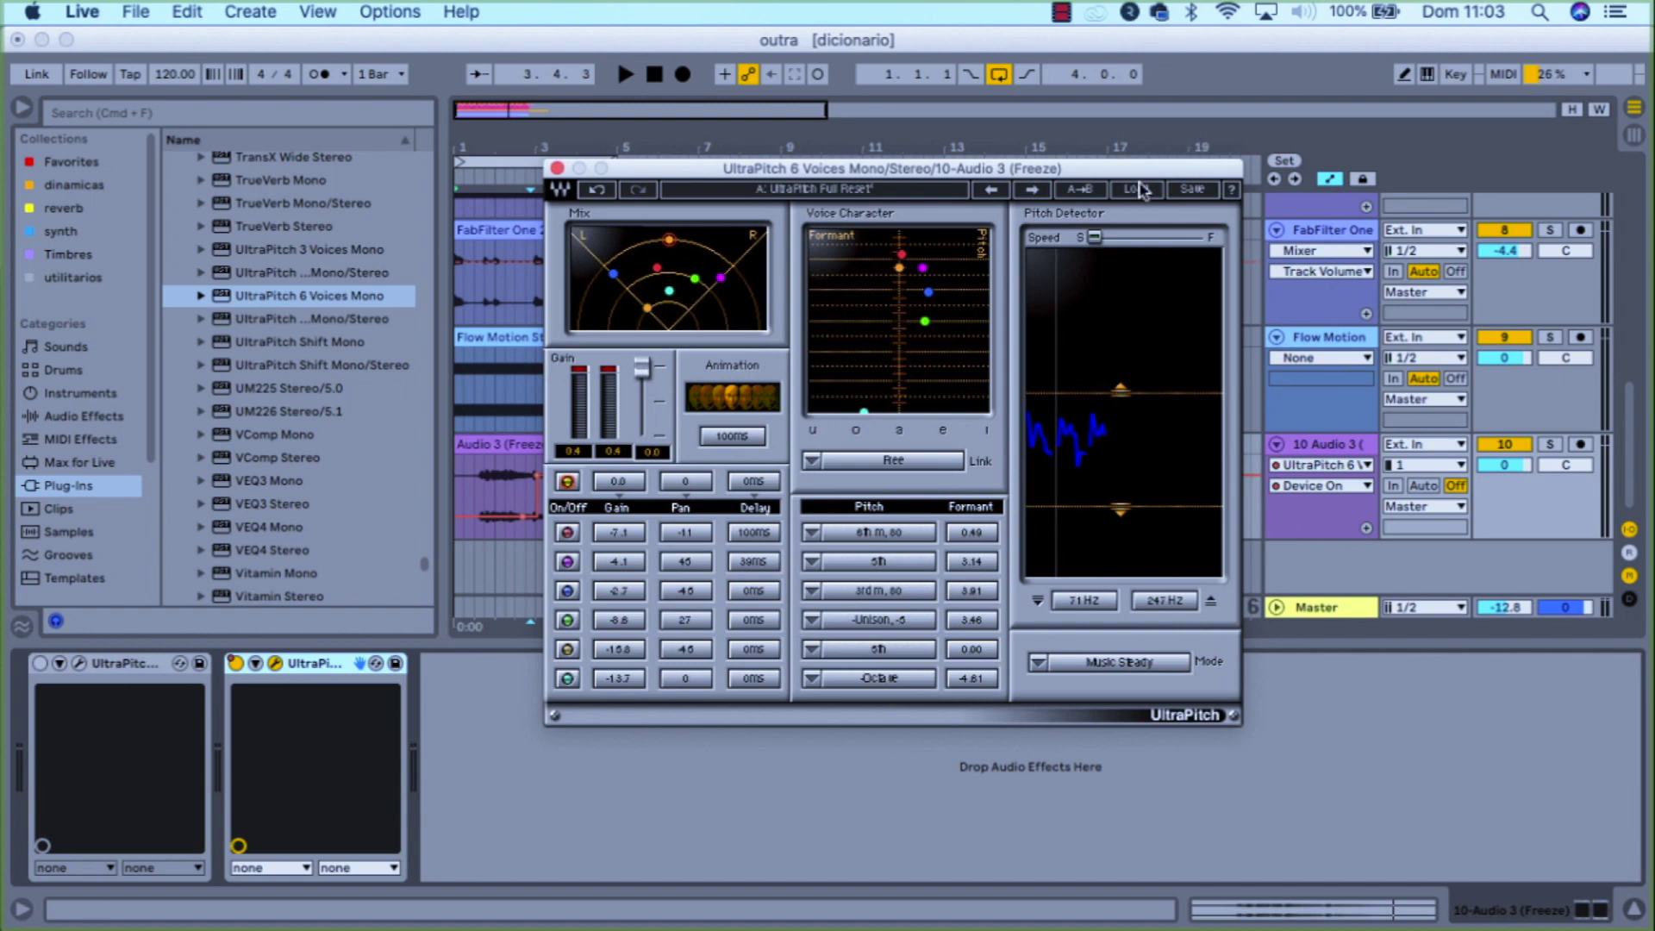
pyautogui.click(1138, 188)
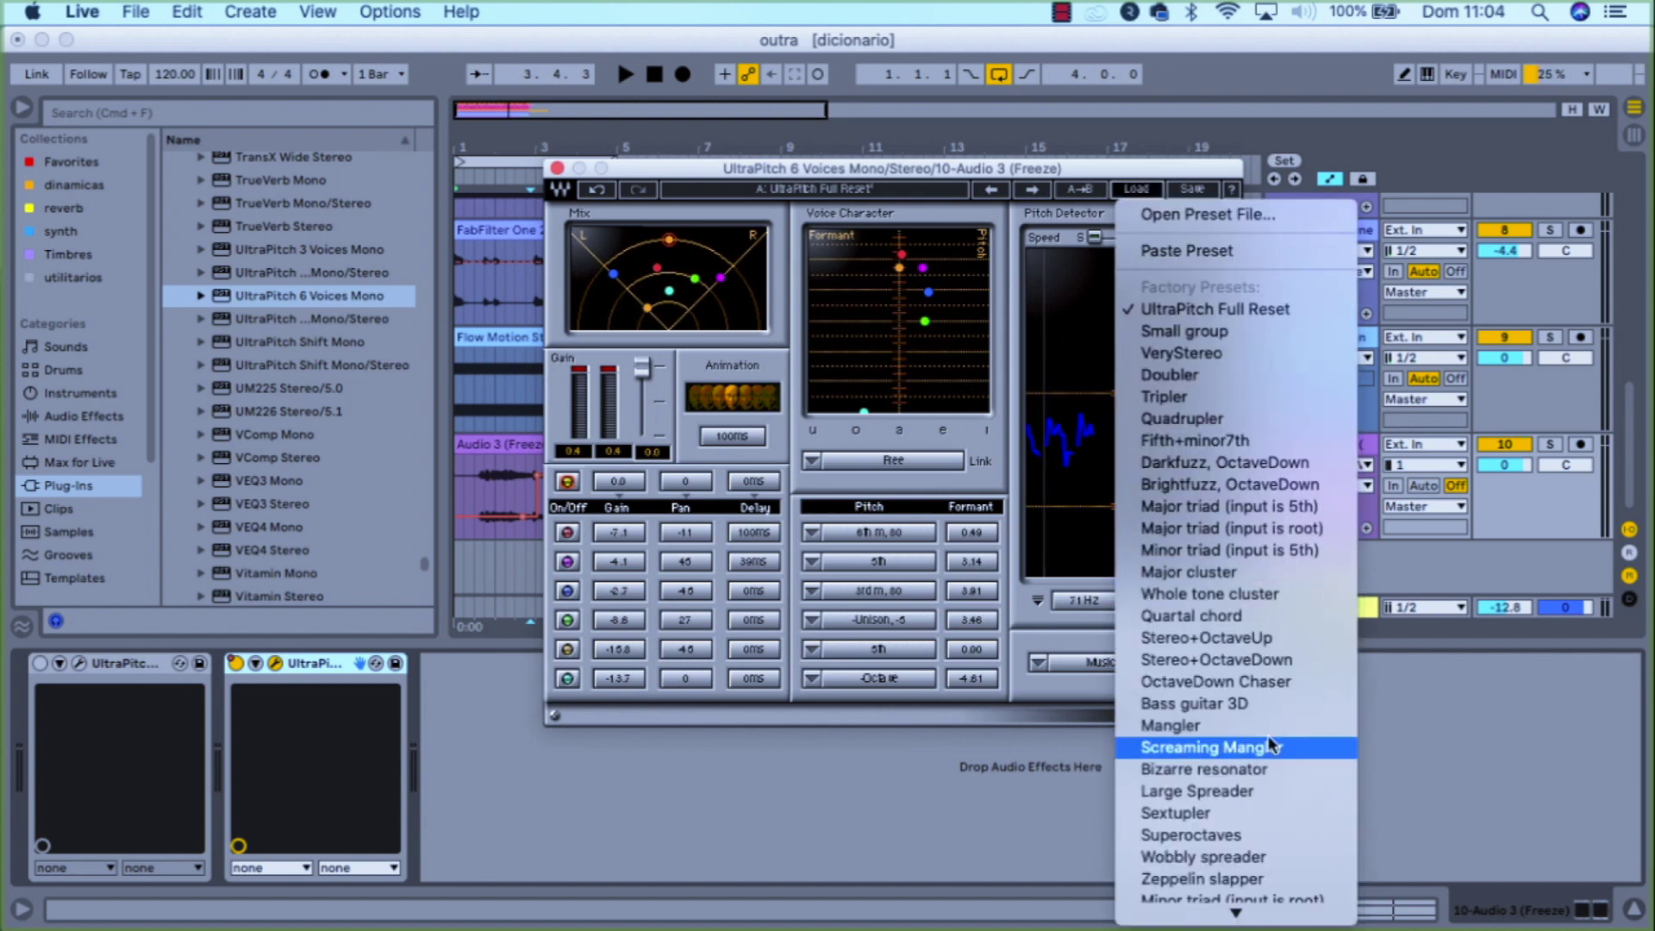
pyautogui.click(1555, 449)
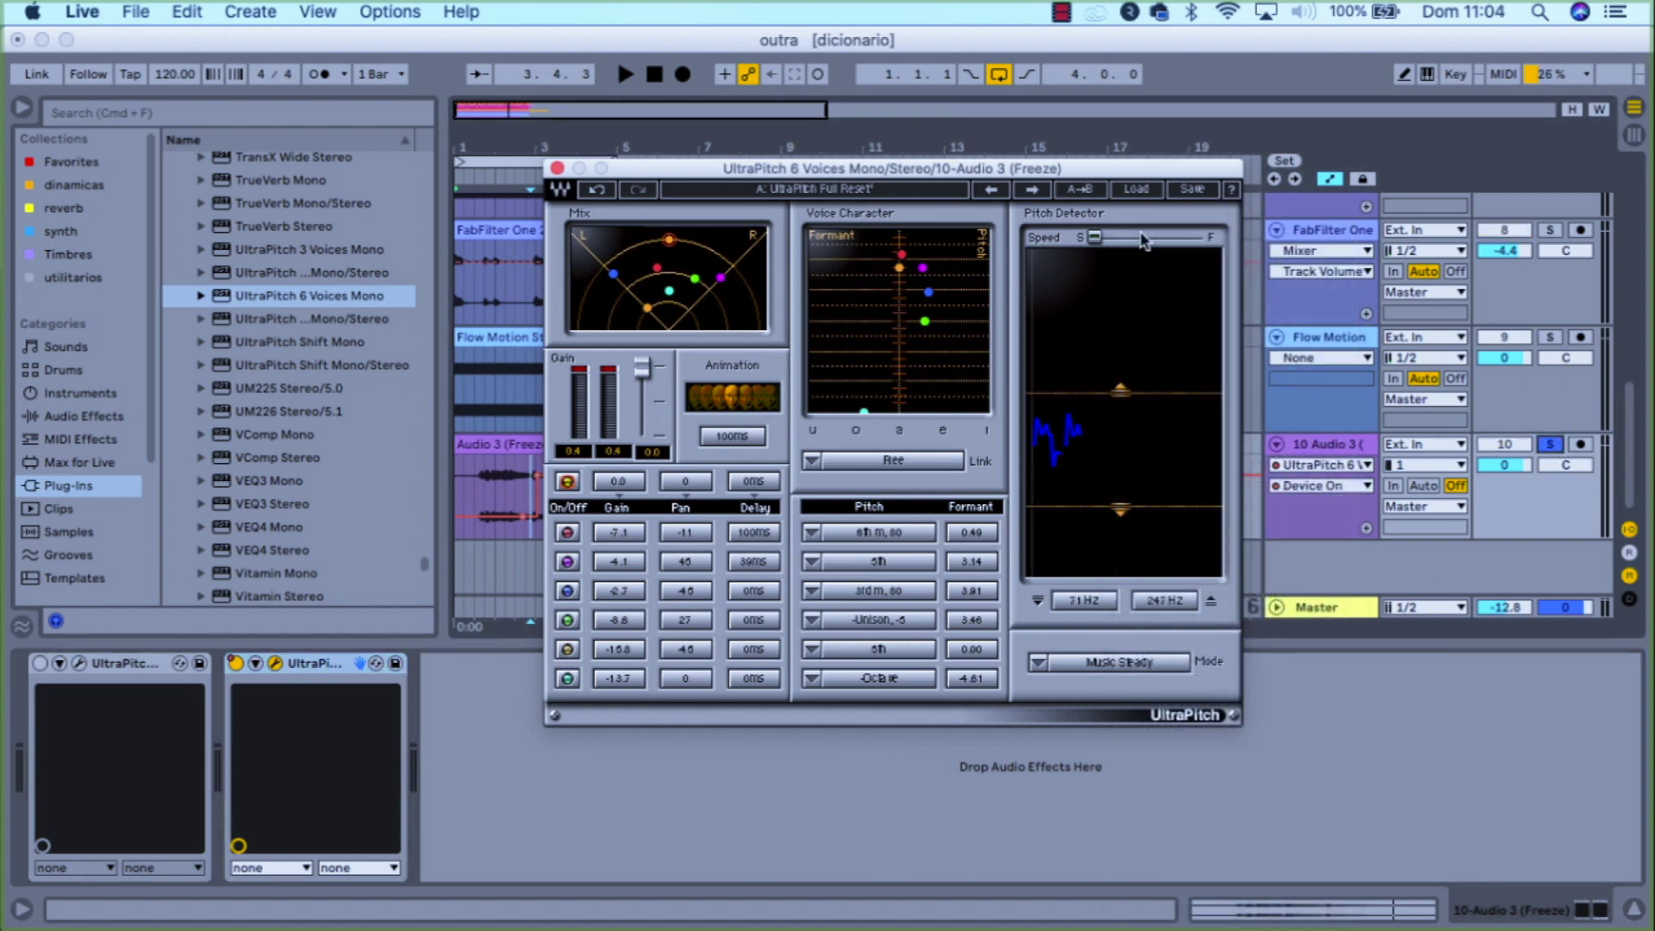
pyautogui.click(1142, 187)
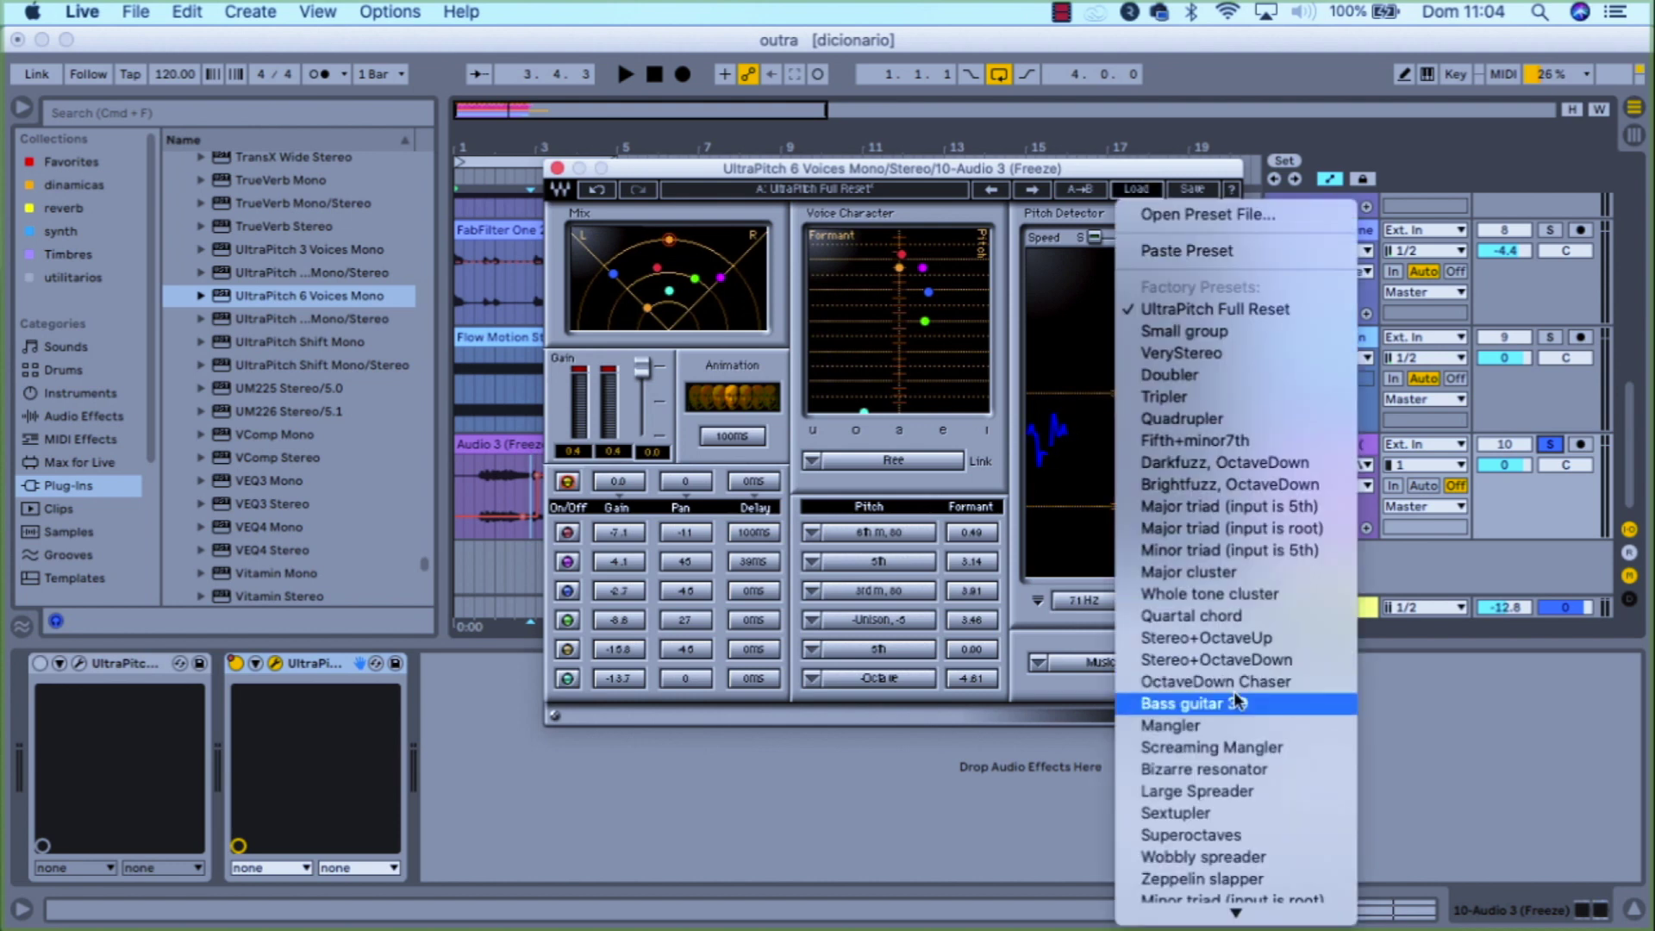
pyautogui.click(1224, 729)
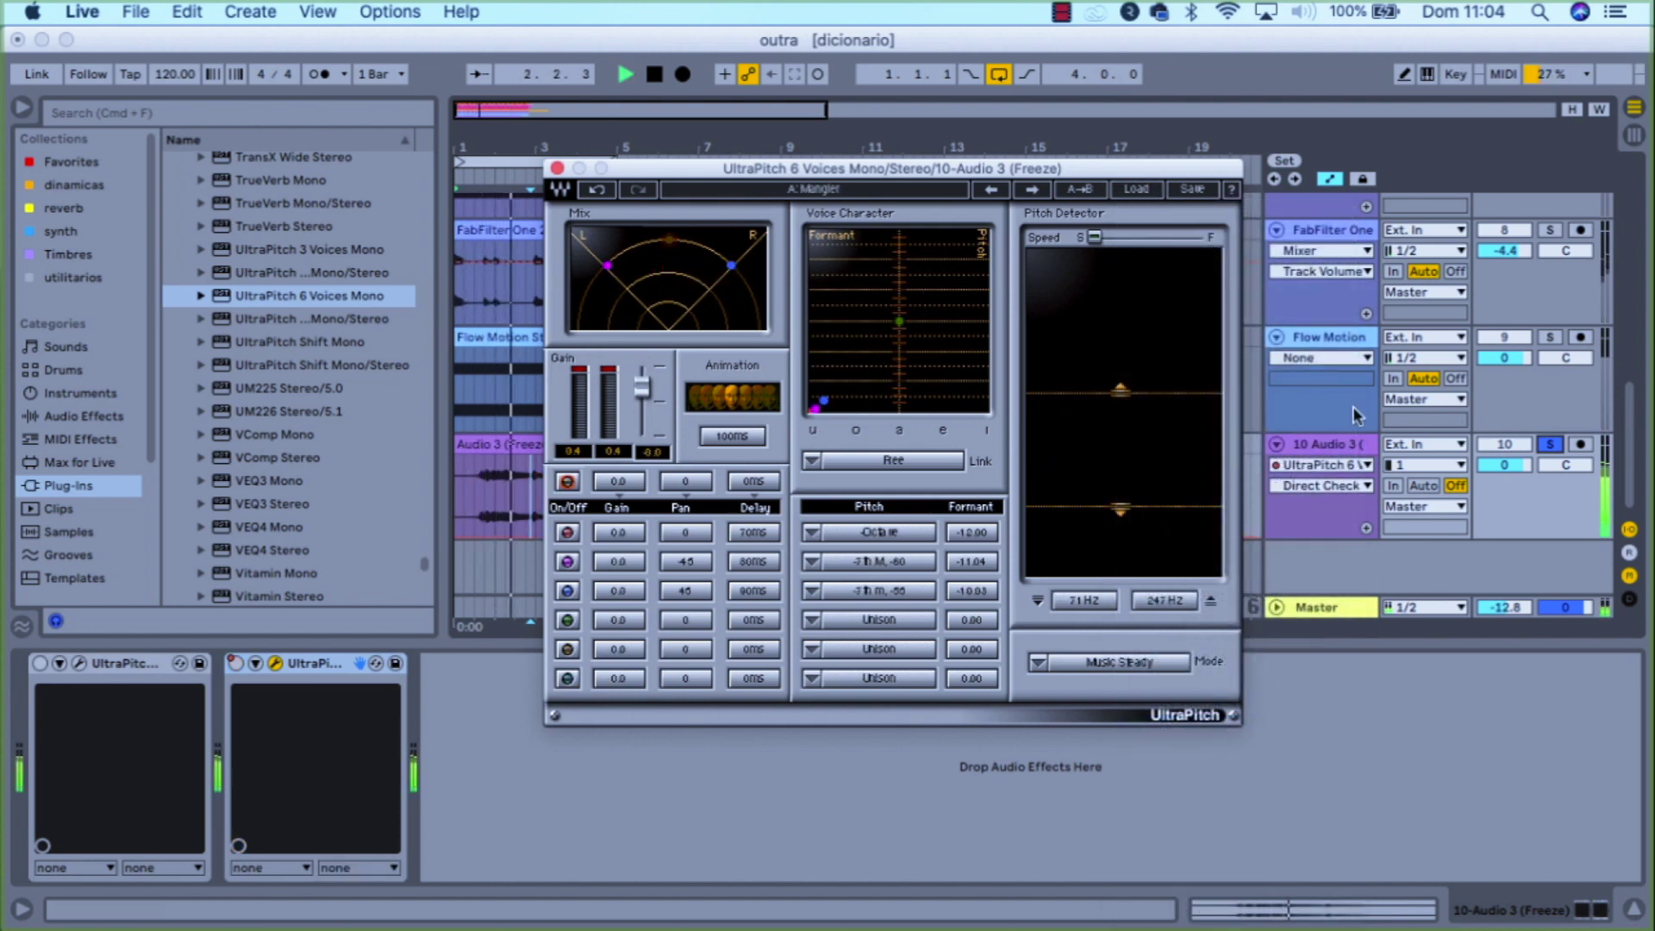
# Step: Switch UltraPitch on manually, overriding its automation, and audition the successive factory presets from Screaming Mangler through Superoctaves
pyautogui.click(236, 663)
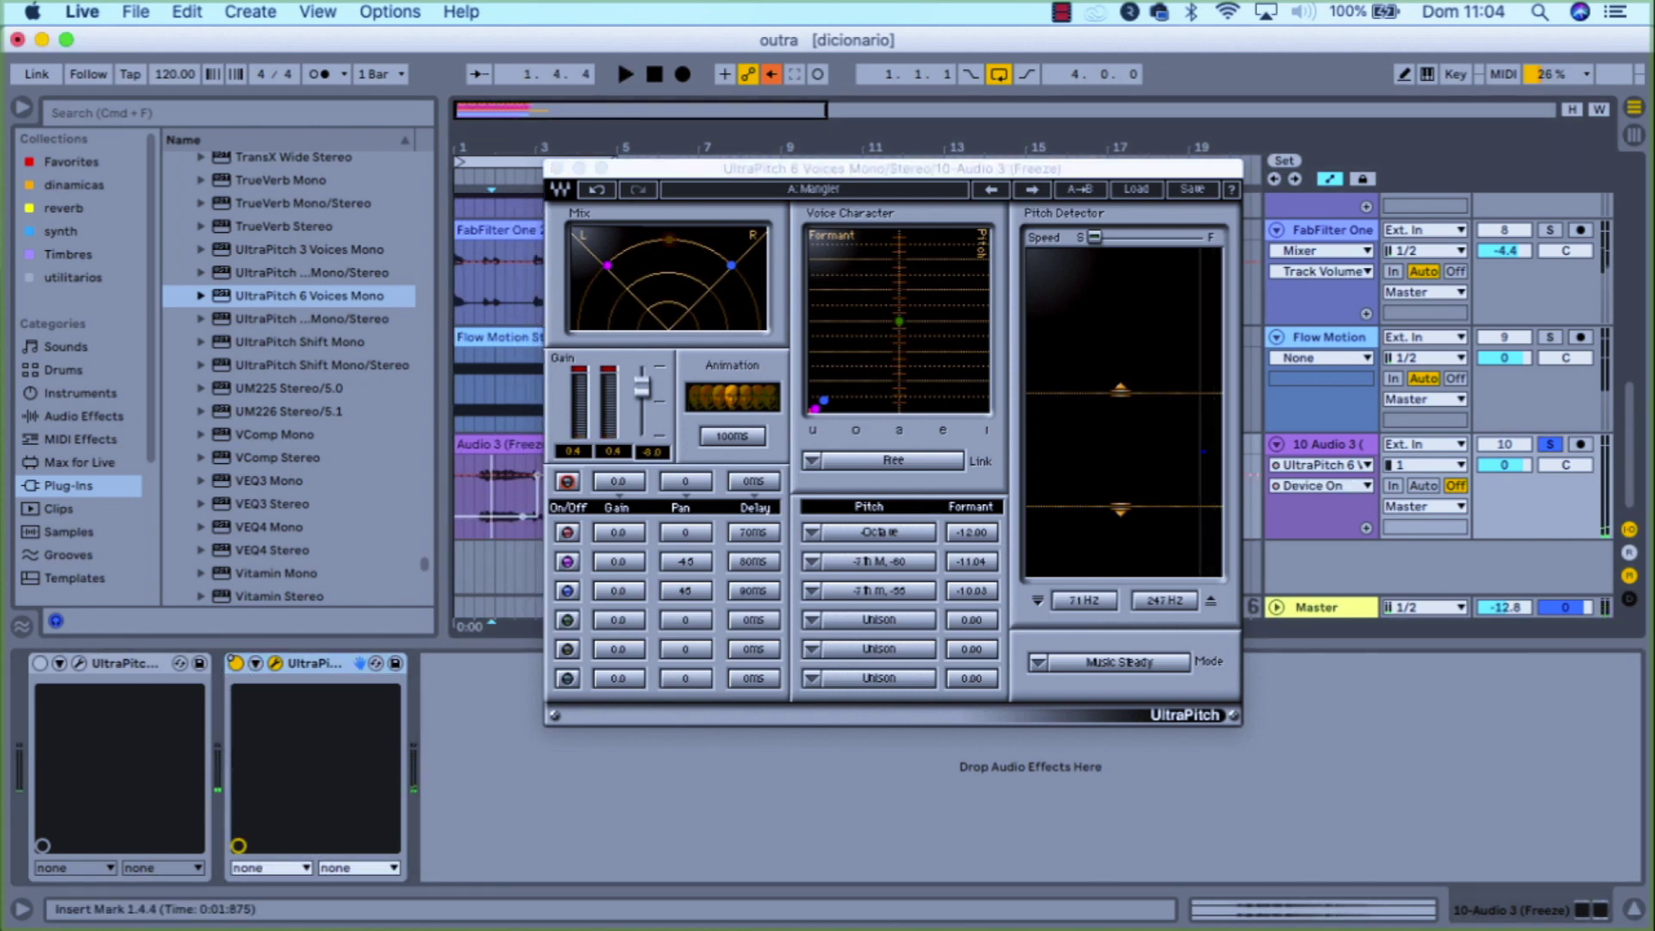
pyautogui.click(1039, 190)
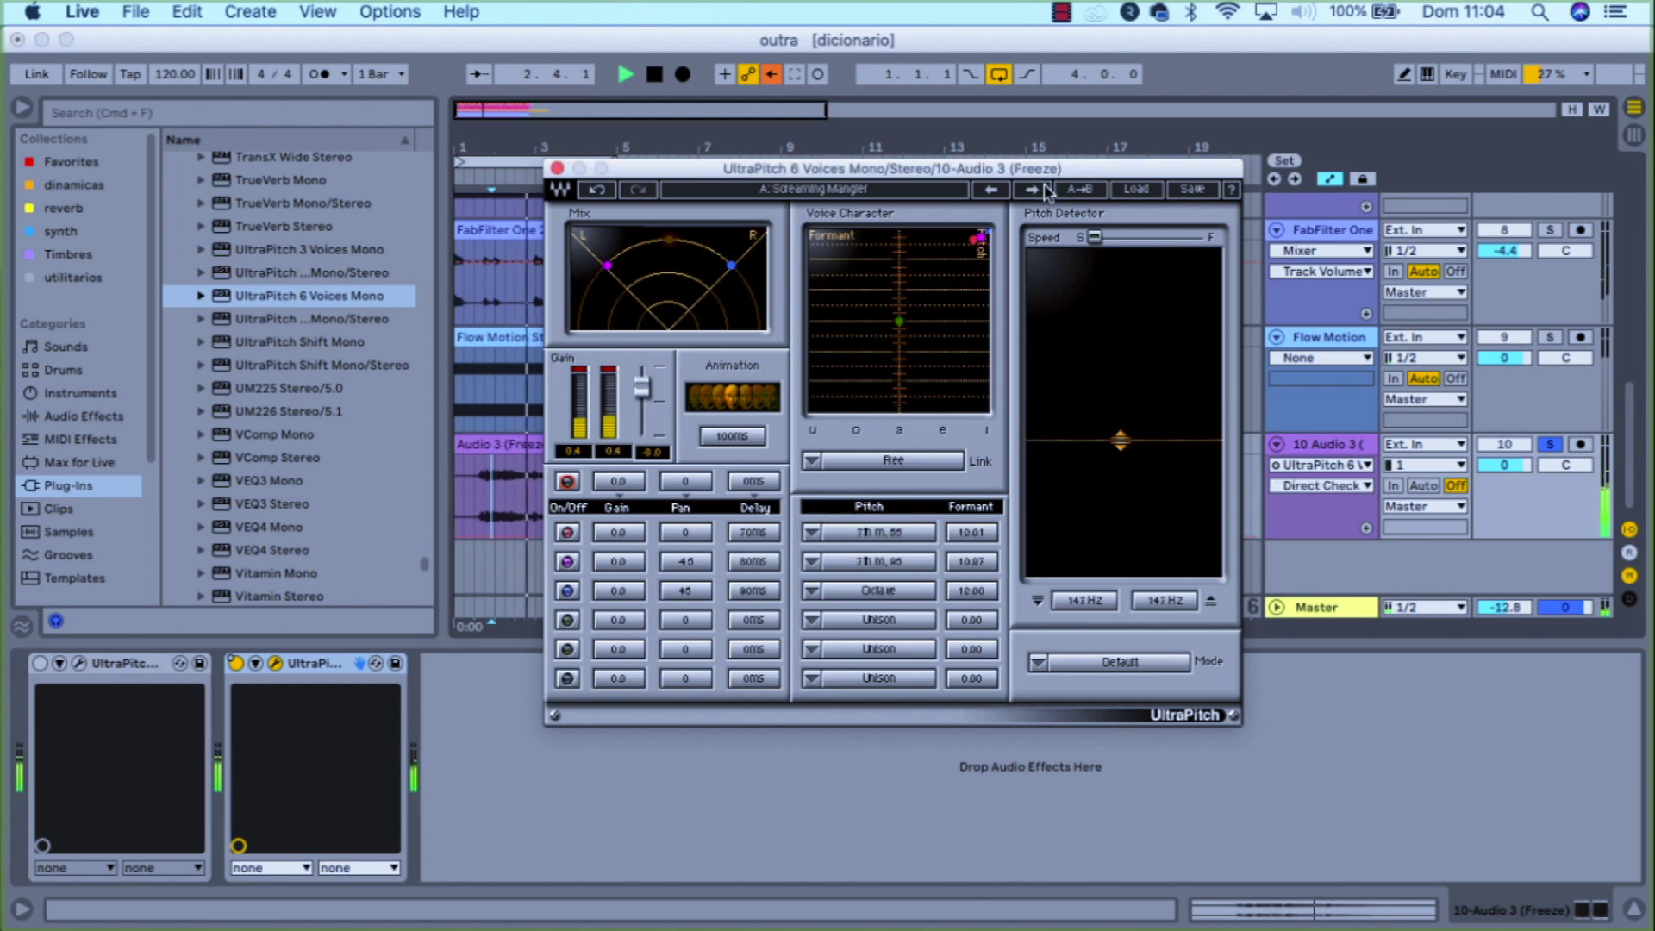
pyautogui.click(1033, 189)
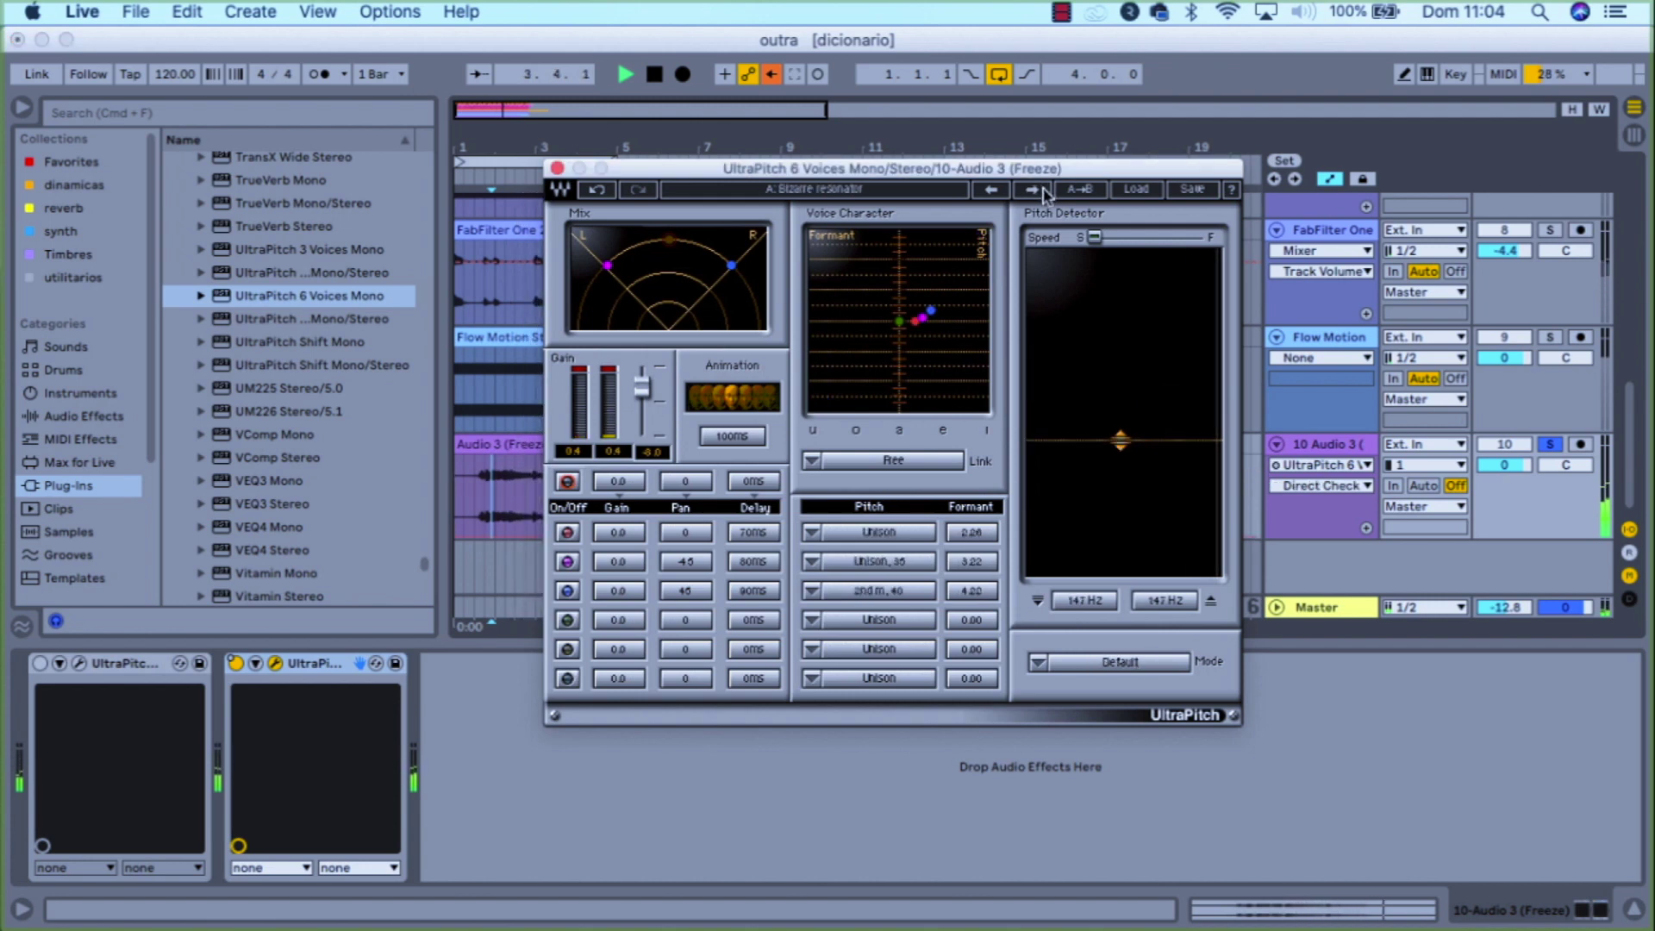
pyautogui.click(1041, 191)
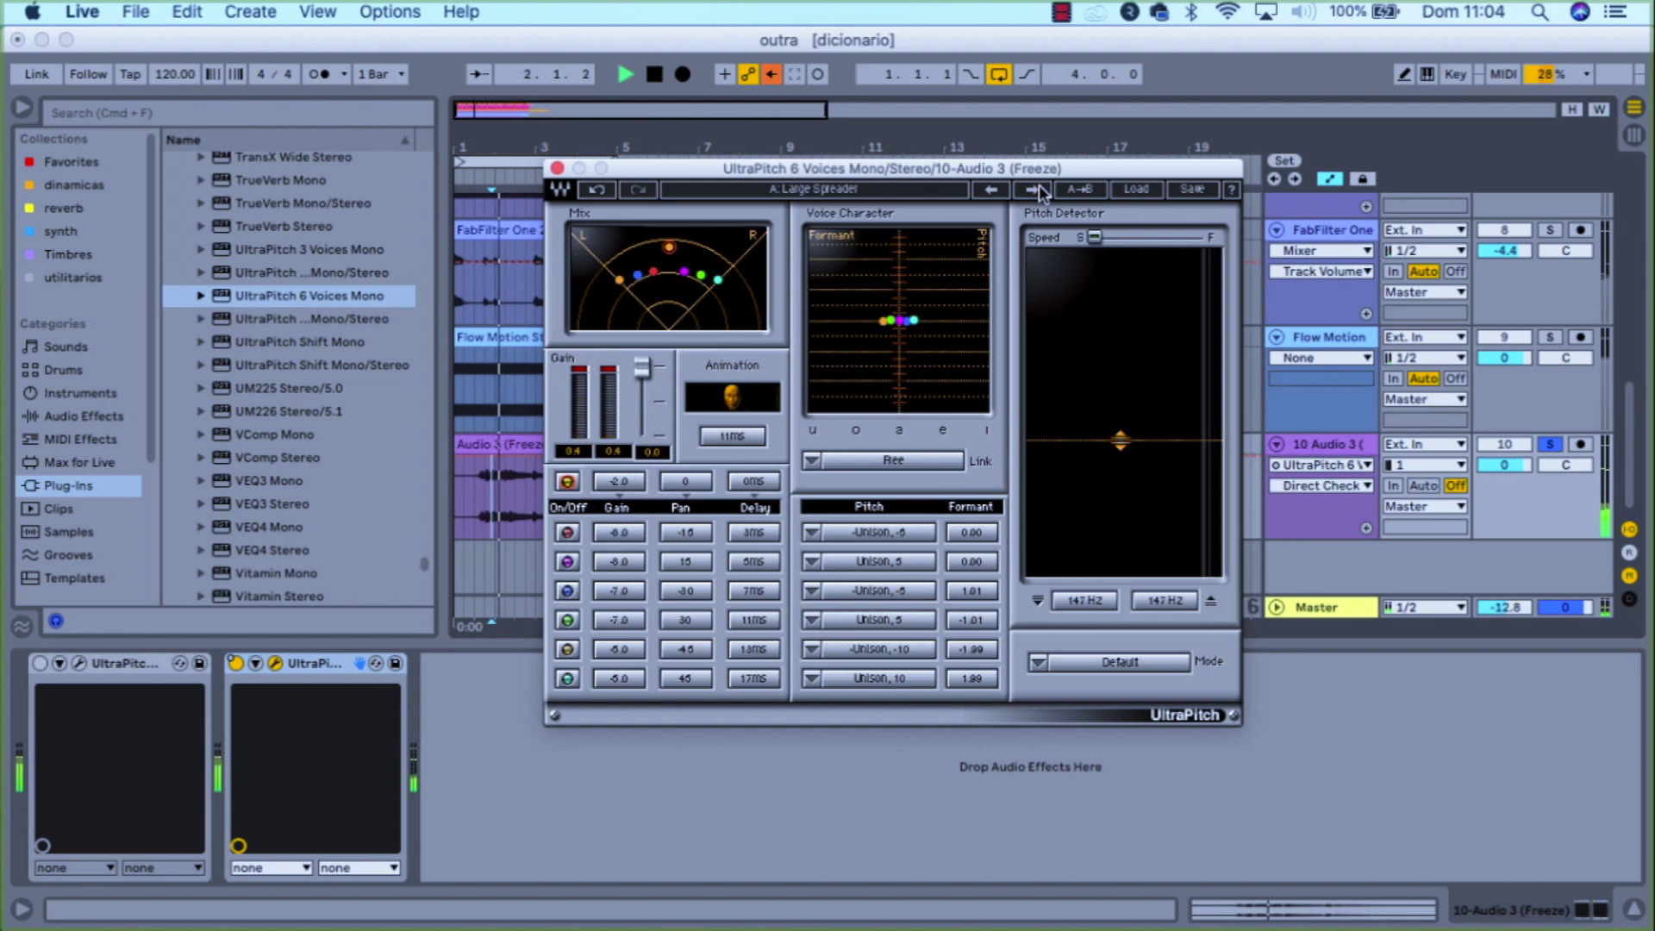
pyautogui.click(1033, 189)
pyautogui.press('space')
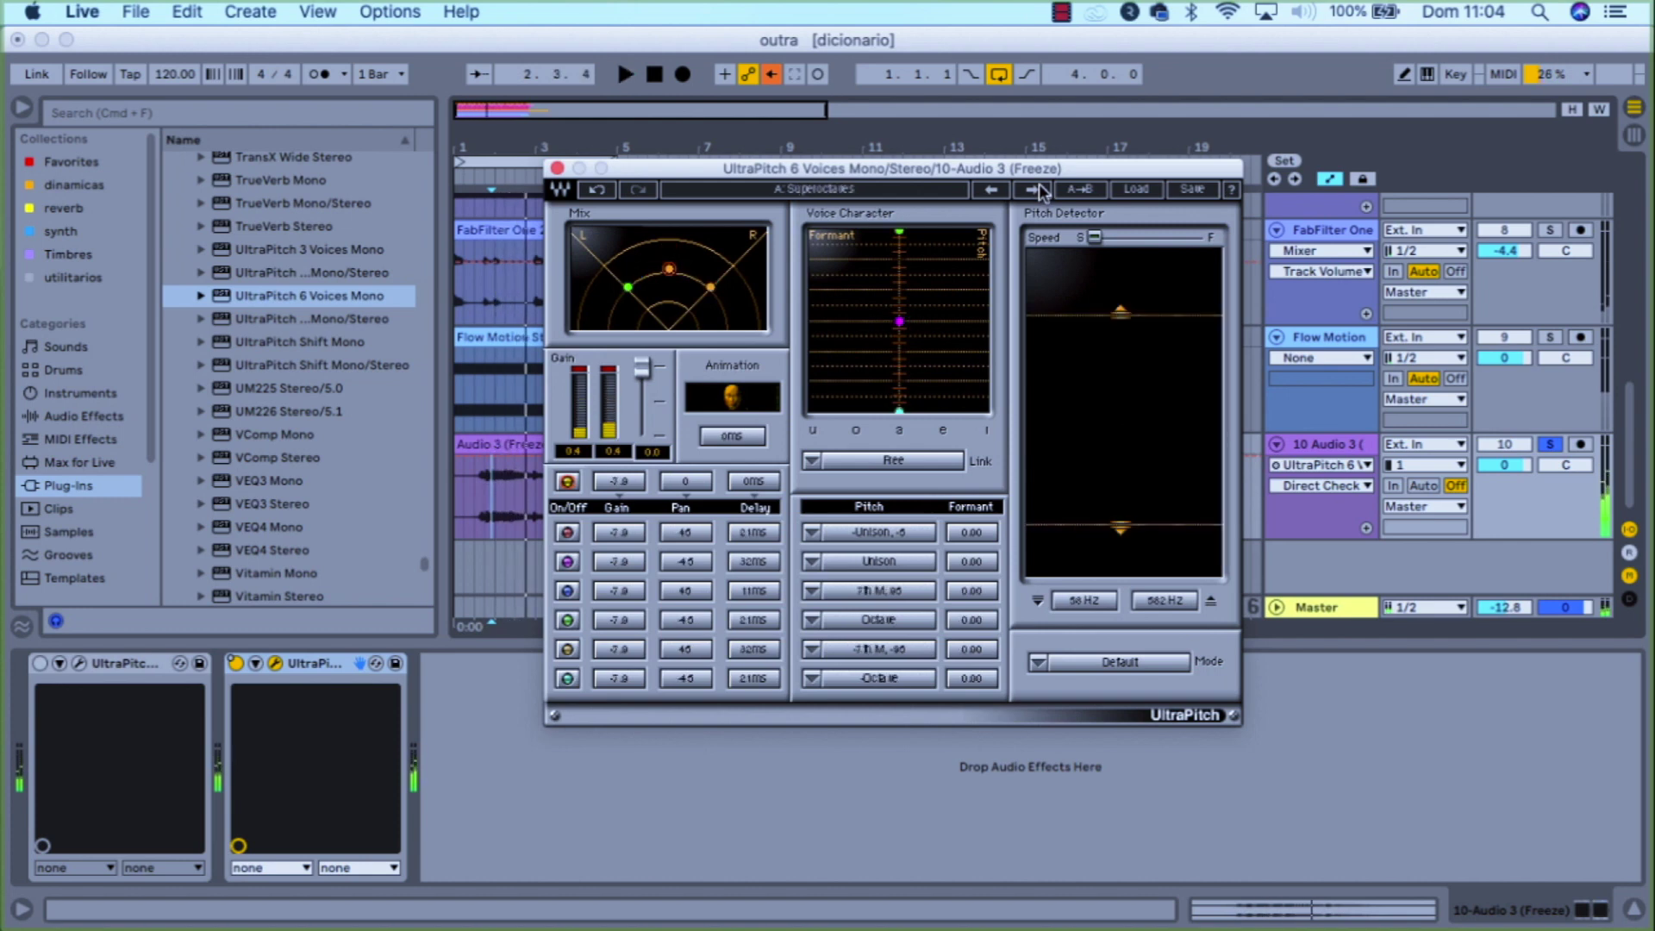
pyautogui.press('space')
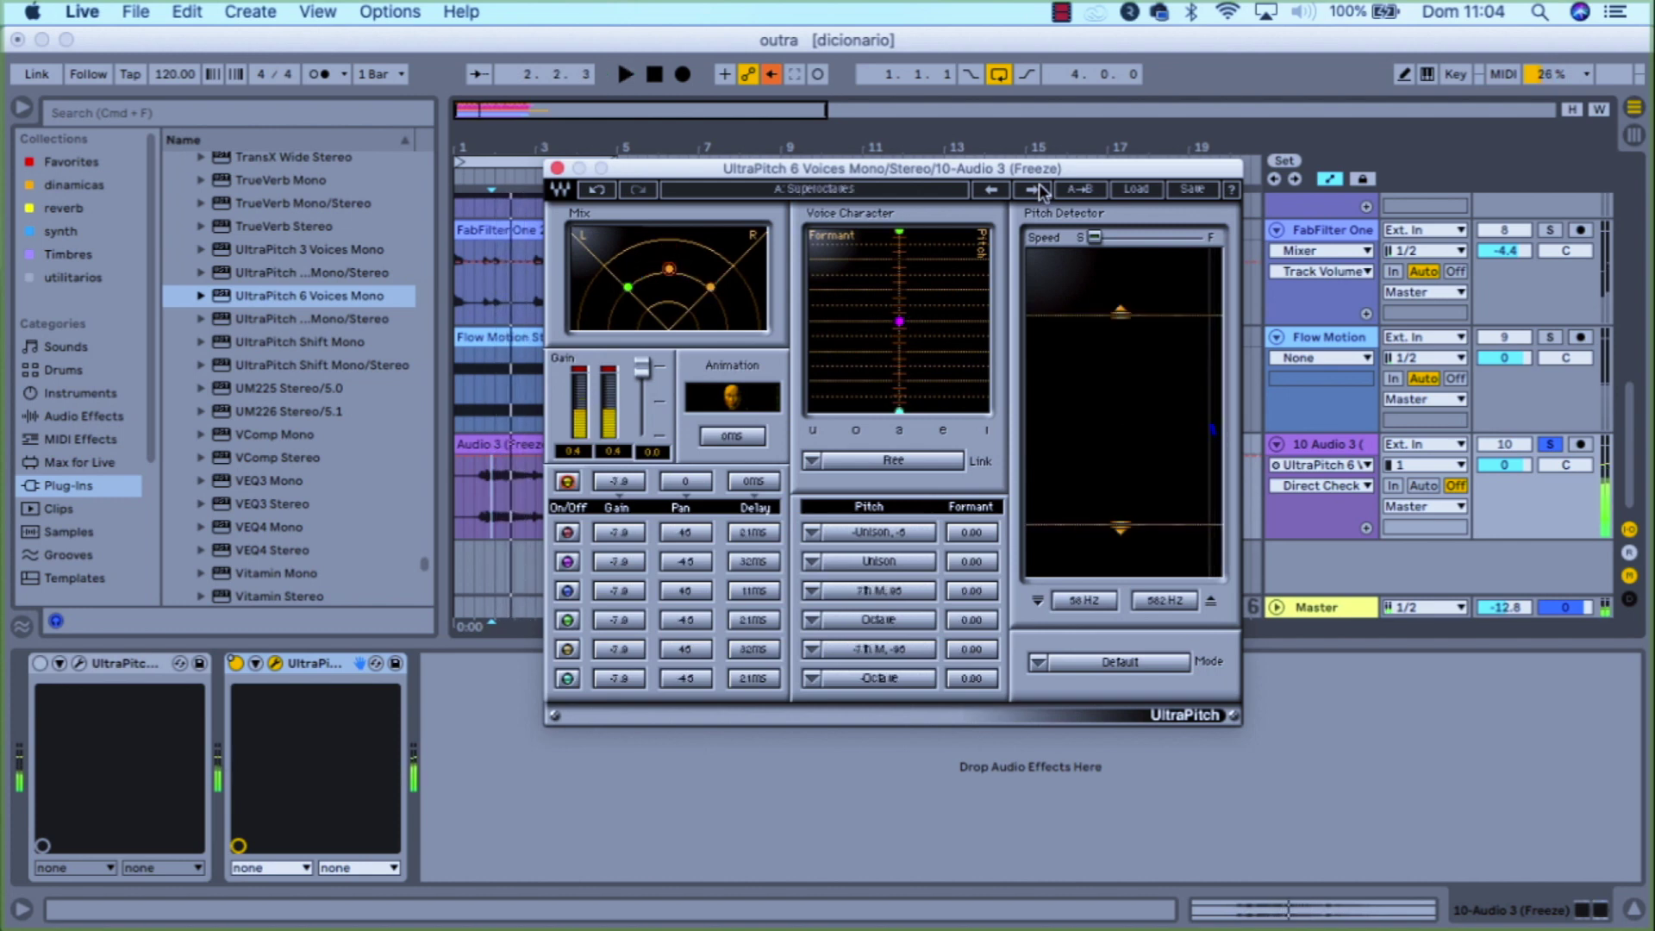